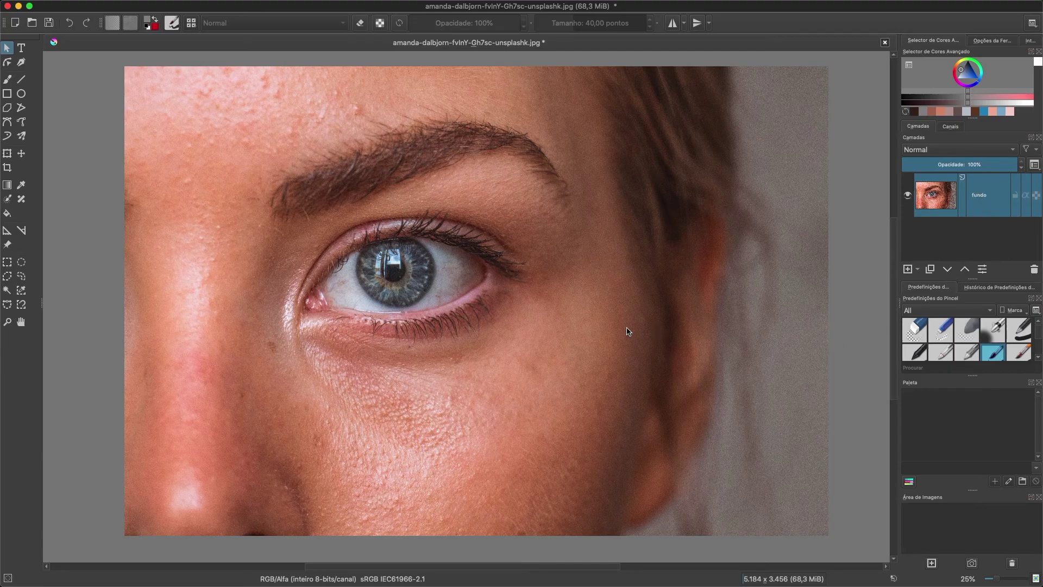
# - Add a paint layer above the photo and set the foreground colour to grey with 50% brightness
pyautogui.click(916, 270)
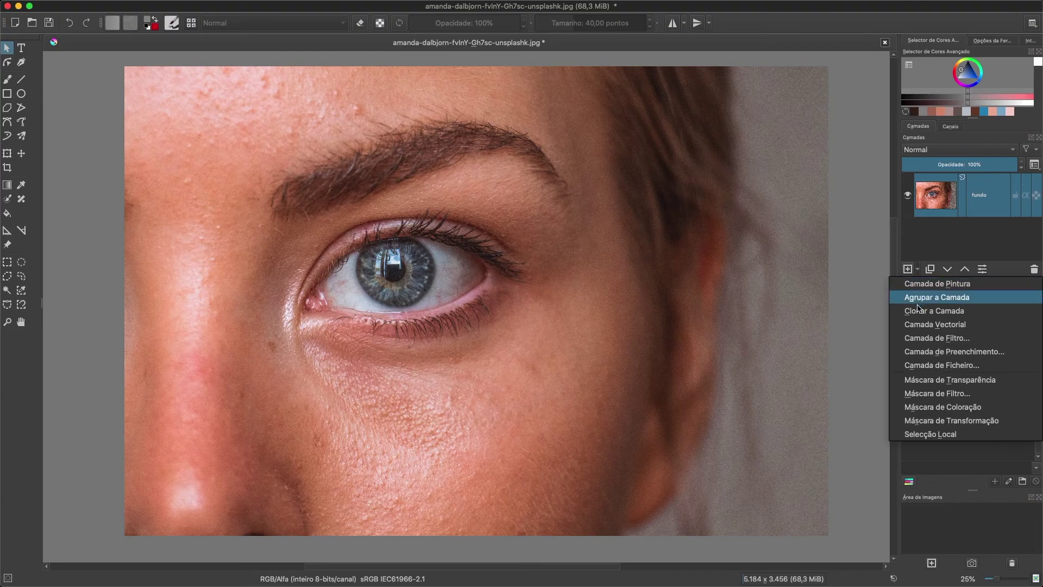
pyautogui.click(937, 284)
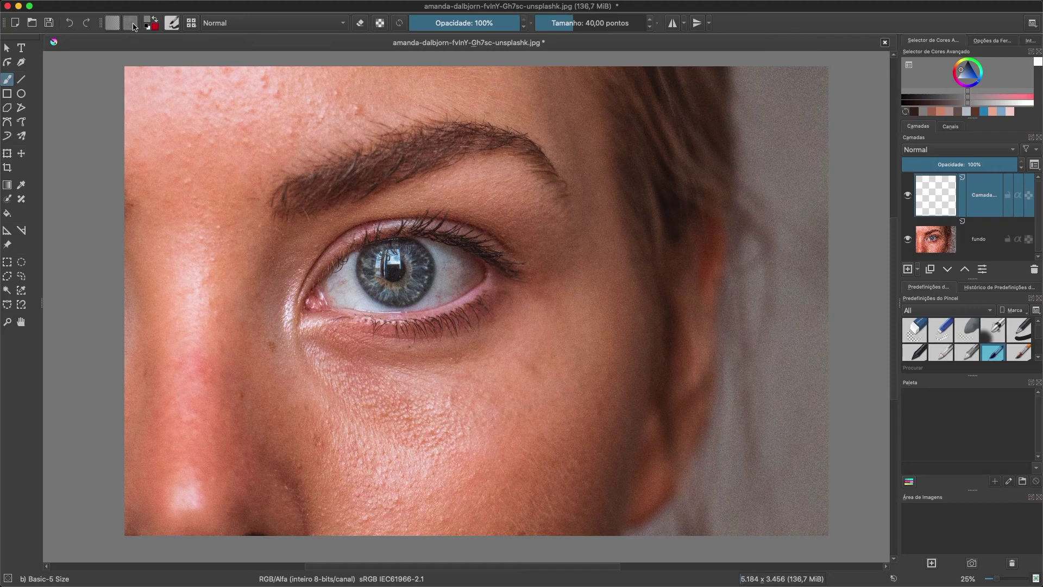
pyautogui.click(151, 22)
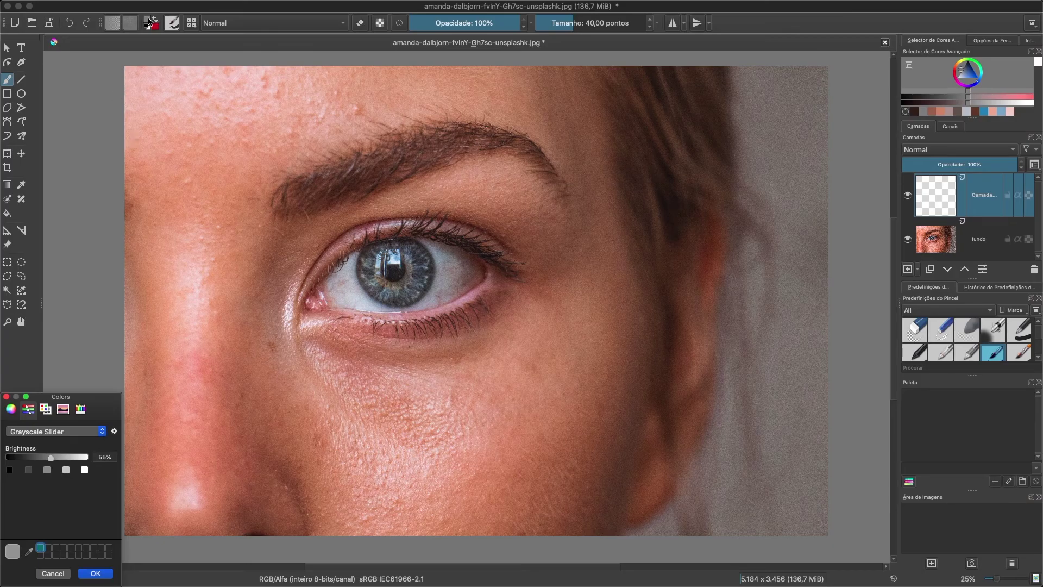
pyautogui.moveTo(53, 460); pyautogui.dragTo(48, 460)
pyautogui.click(111, 458)
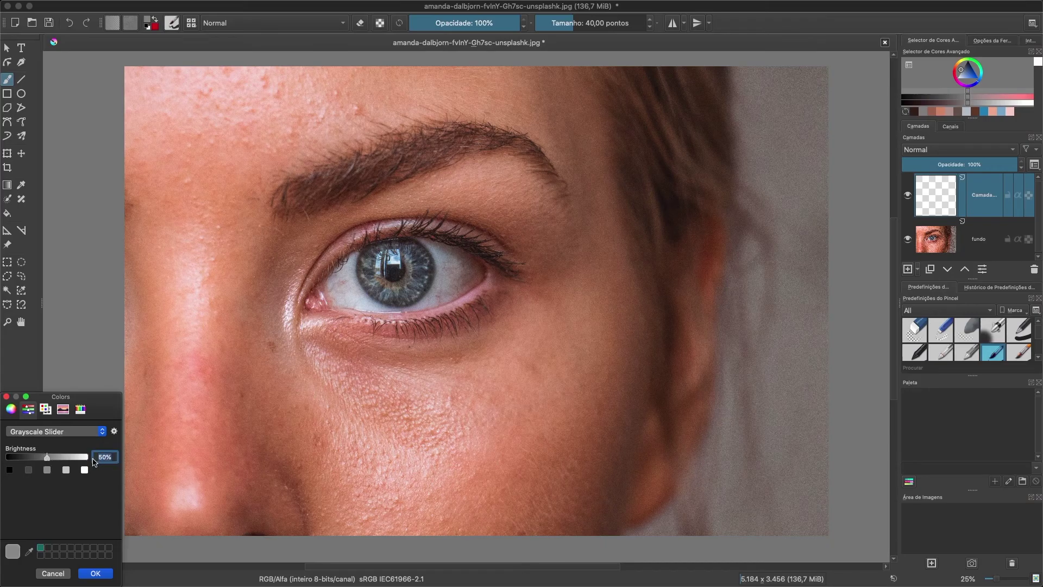
pyautogui.click(96, 574)
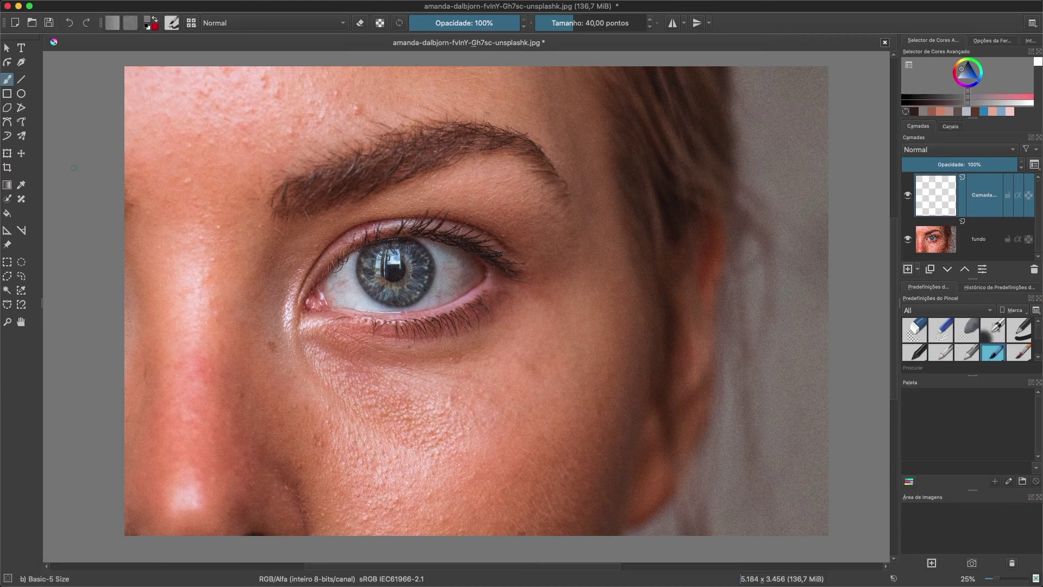
# - Fill the new layer with the 50% grey and set its blending mode to Luz Suave (SVG)
pyautogui.click(7, 214)
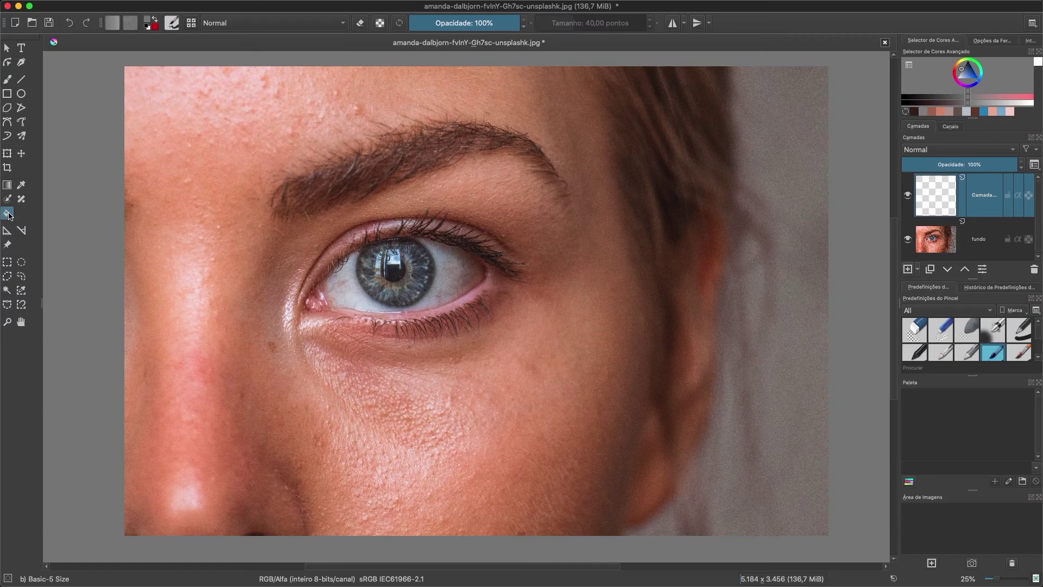
pyautogui.click(266, 140)
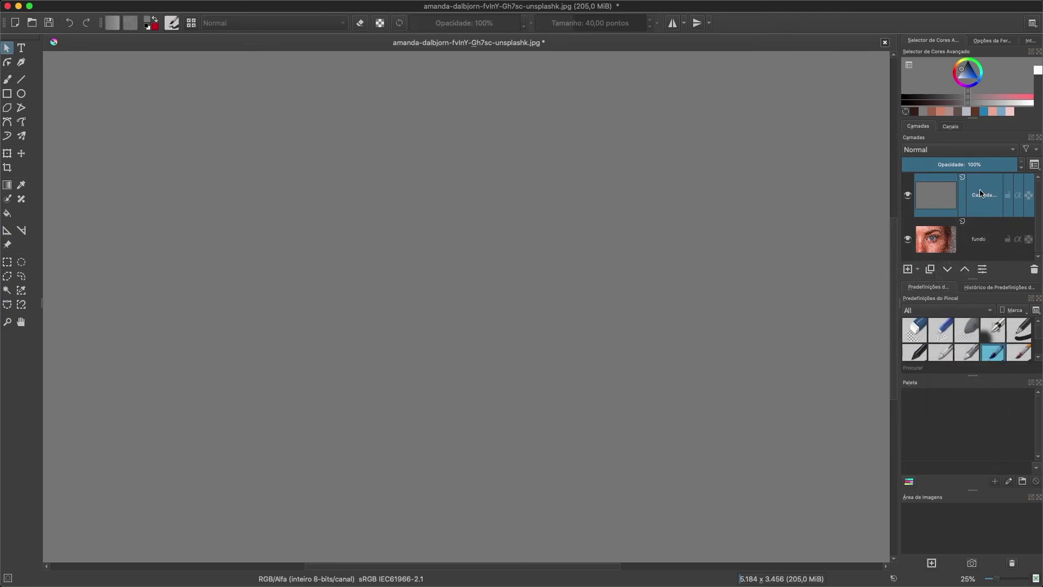
pyautogui.click(925, 152)
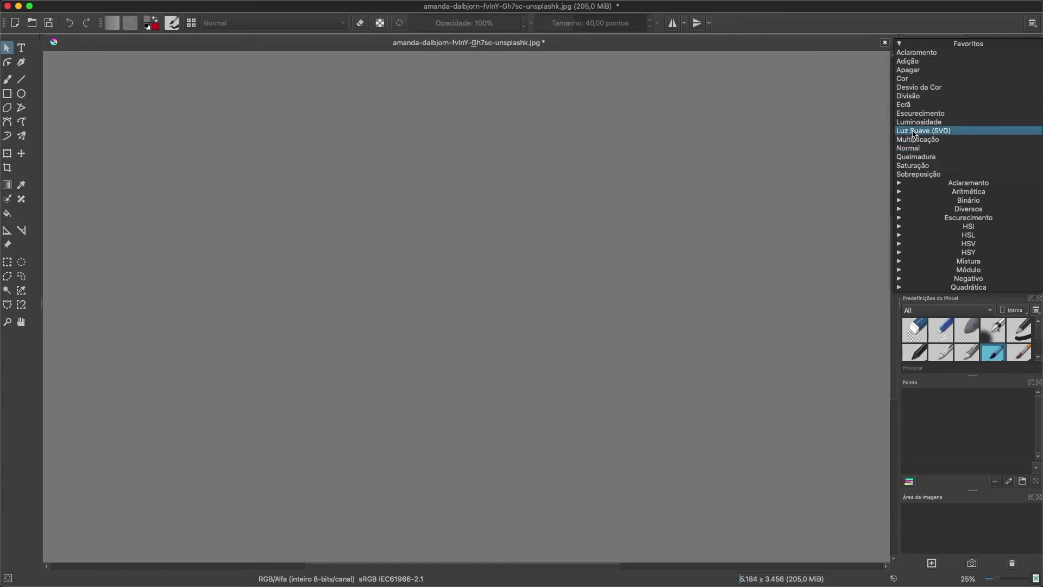
pyautogui.click(914, 131)
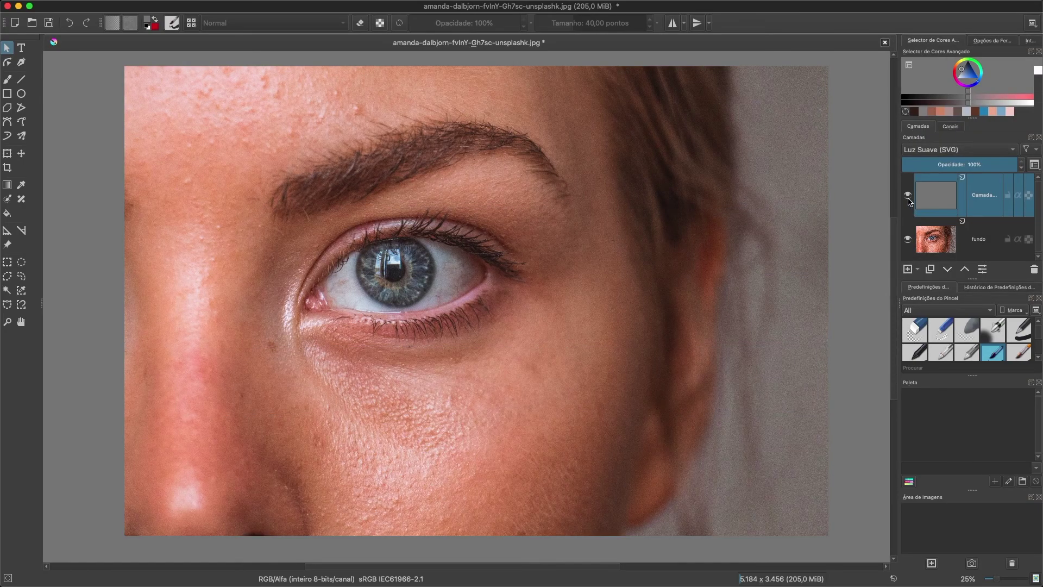
# - Toggle the grey layer's visibility to compare the photo with and without it
pyautogui.click(908, 195)
pyautogui.click(909, 196)
pyautogui.click(908, 197)
pyautogui.click(908, 196)
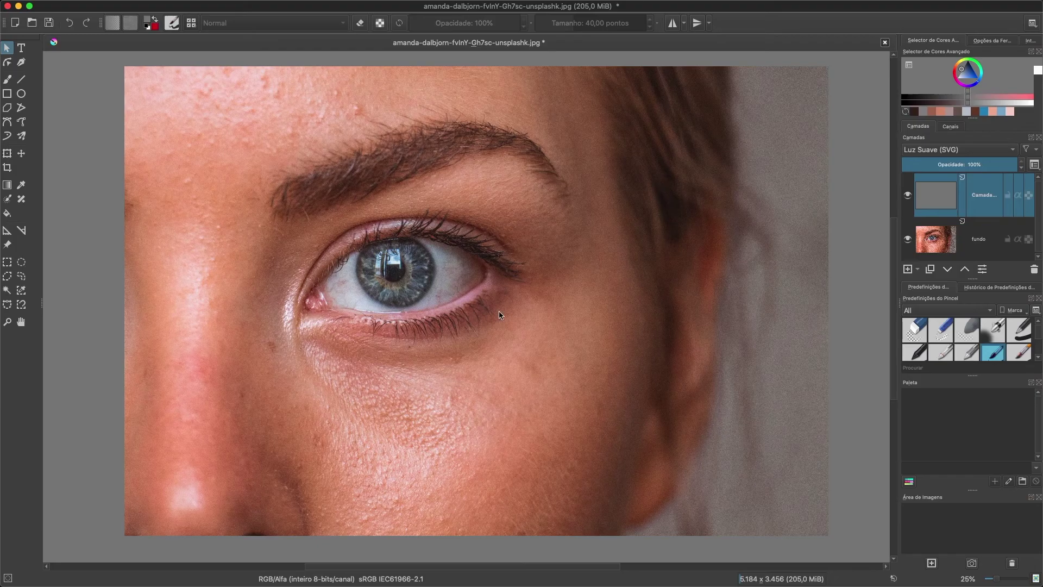
# - Activate the freehand brush and enlarge it to 365 points
pyautogui.click(7, 81)
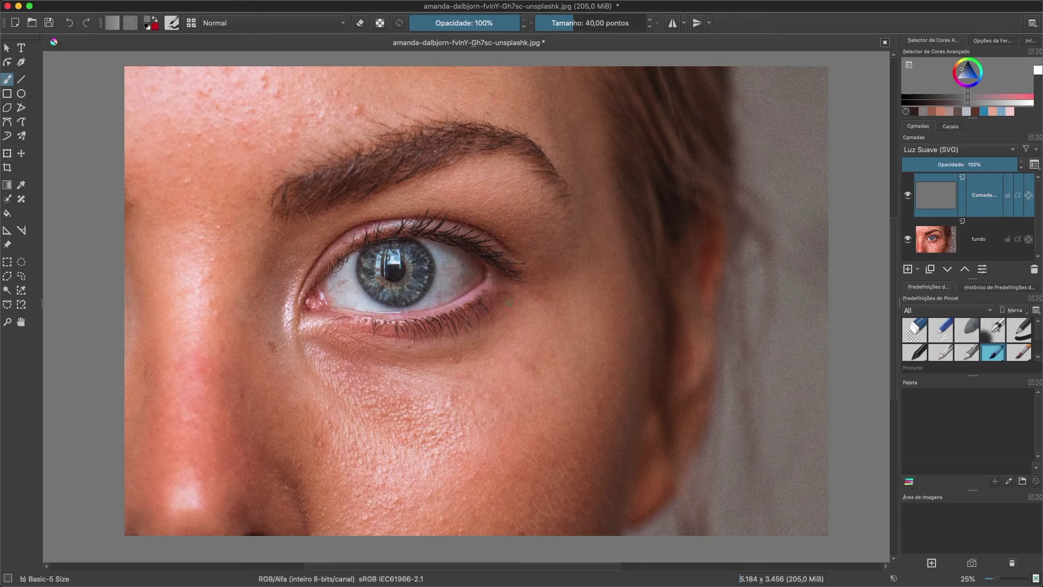
pyautogui.press(']')
pyautogui.press(']')
pyautogui.press(']')
pyautogui.press(']')
pyautogui.press(']')
pyautogui.press(']')
pyautogui.press(']')
pyautogui.press(']')
pyautogui.press(']')
pyautogui.press(']')
pyautogui.press(']')
pyautogui.press(']')
pyautogui.press(']')
pyautogui.press(']')
pyautogui.press(']')
pyautogui.press(']')
pyautogui.press(']')
pyautogui.press(']')
pyautogui.press(']')
pyautogui.press(']')
pyautogui.press(']')
pyautogui.press(']')
pyautogui.press(']')
pyautogui.press(']')
pyautogui.press(']')
pyautogui.press(']')
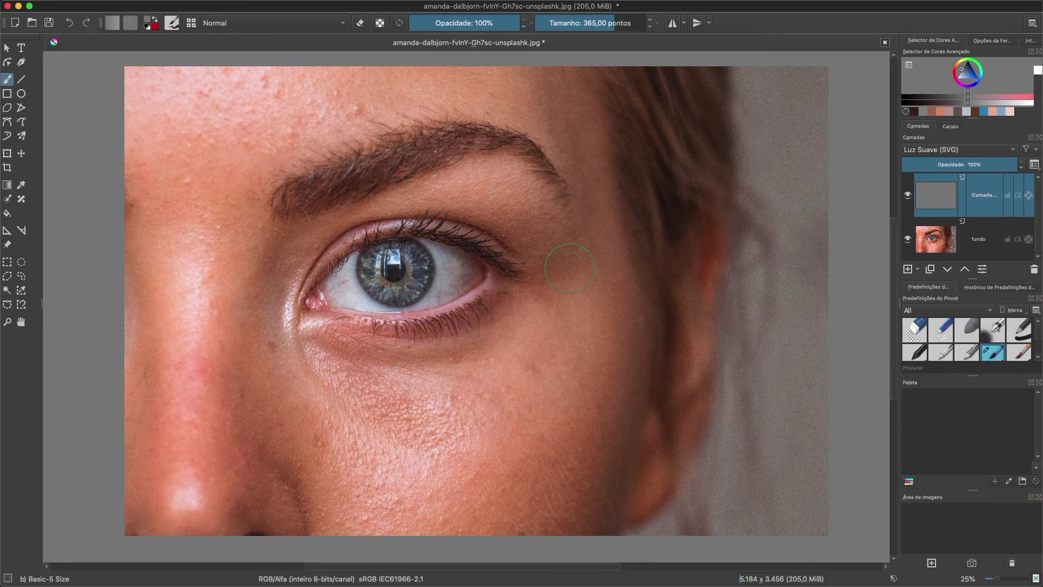
# - Set the foreground colour to white at 100% brightness and the background colour to black at 0%
pyautogui.click(148, 21)
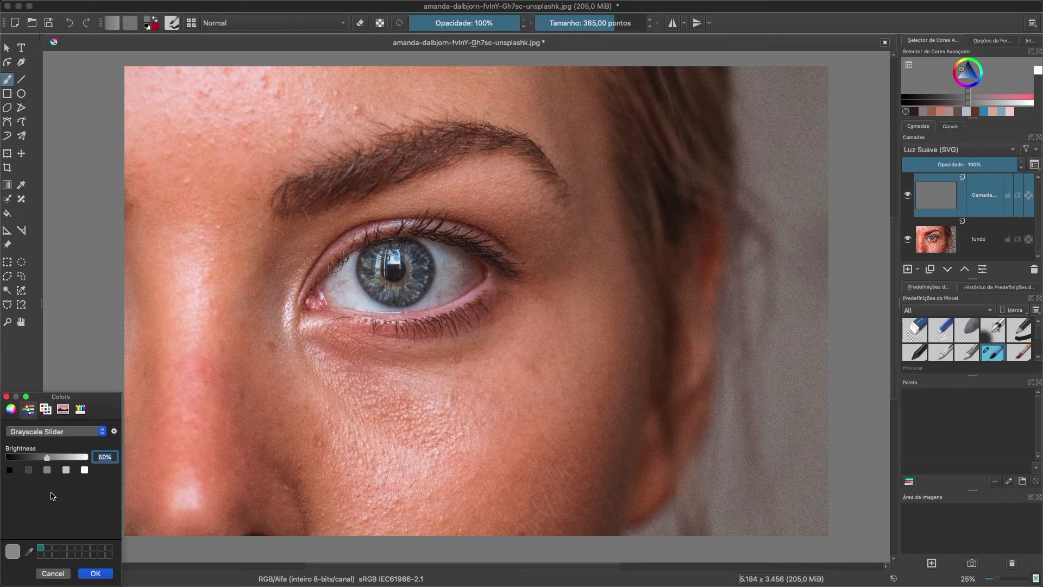
pyautogui.moveTo(49, 460); pyautogui.dragTo(139, 449)
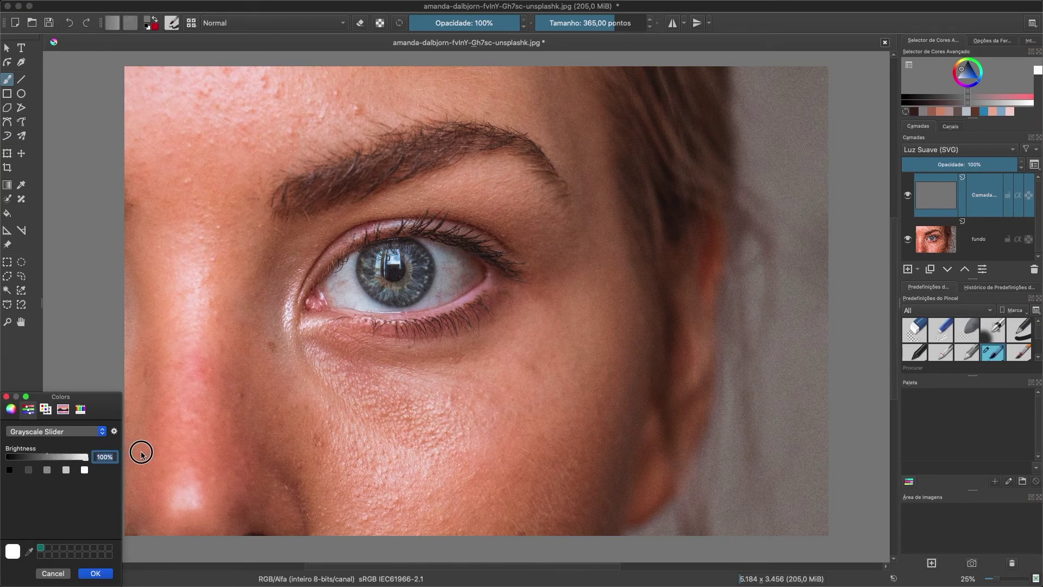
pyautogui.click(96, 573)
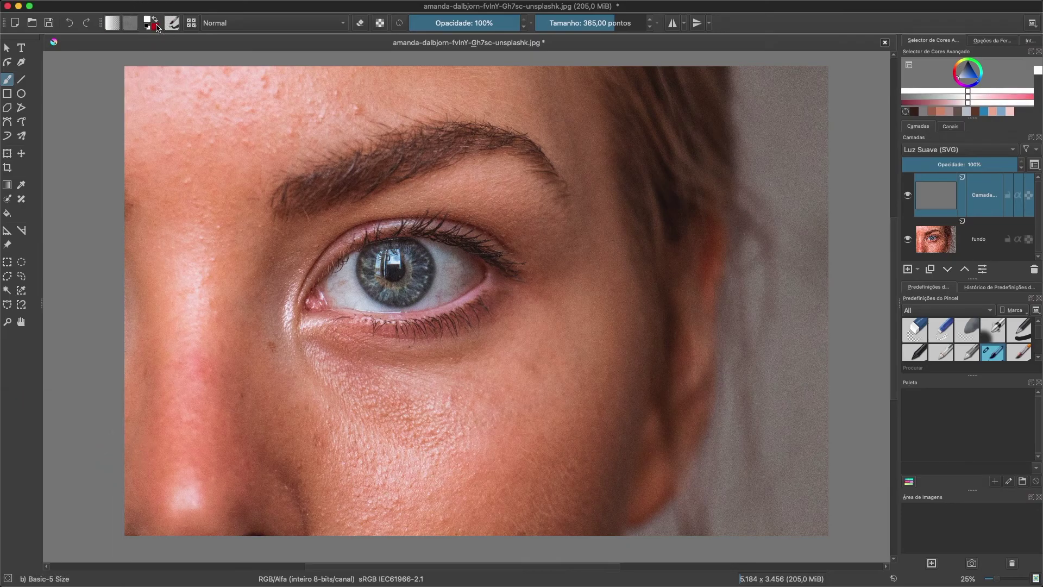
pyautogui.click(157, 28)
pyautogui.moveTo(35, 456); pyautogui.dragTo(2, 457)
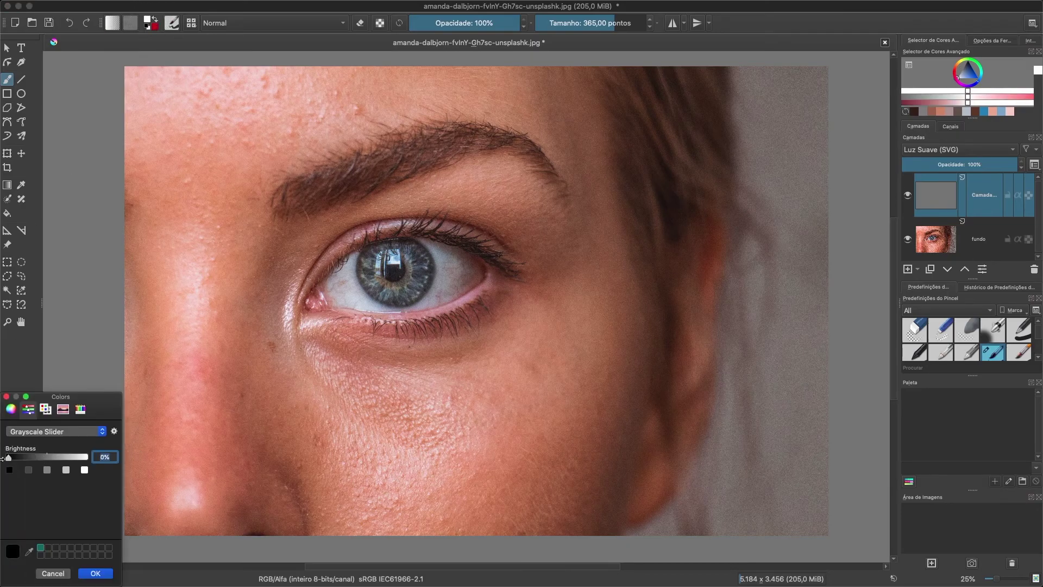
pyautogui.click(95, 573)
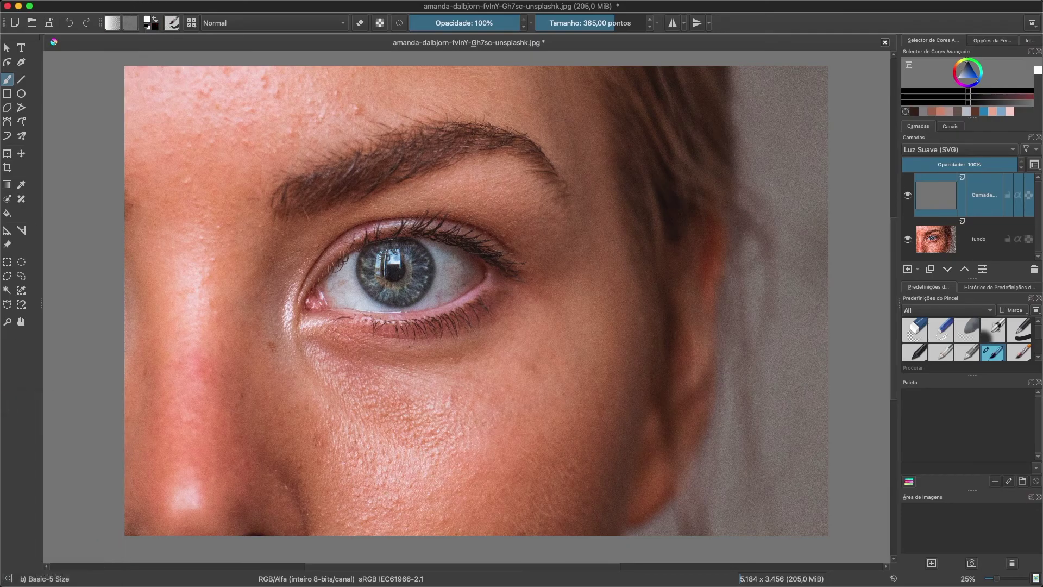
# - Paint a white patch on the cheek beside the eye, swap the colours, and paint black strokes over it
pyautogui.moveTo(577, 261)
pyautogui.mouseDown()
pyautogui.moveTo(600, 383)
pyautogui.moveTo(587, 375)
pyautogui.moveTo(582, 310)
pyautogui.moveTo(550, 400)
pyautogui.moveTo(543, 366)
pyautogui.moveTo(576, 304)
pyautogui.moveTo(575, 400)
pyautogui.moveTo(582, 285)
pyautogui.moveTo(581, 294)
pyautogui.mouseUp()
pyautogui.click(155, 20)
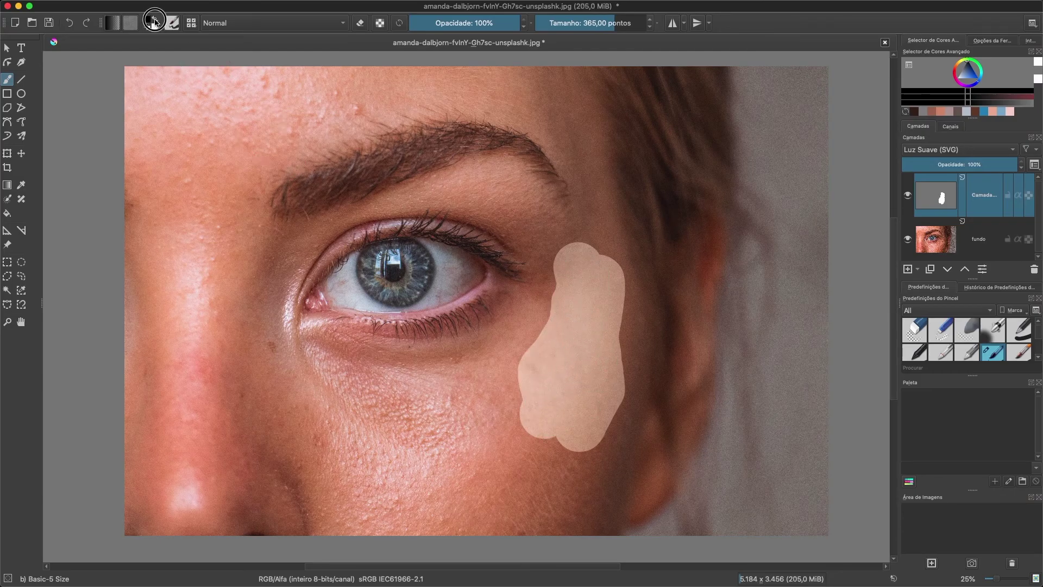
pyautogui.moveTo(587, 244)
pyautogui.mouseDown()
pyautogui.moveTo(585, 235)
pyautogui.moveTo(550, 417)
pyautogui.moveTo(600, 257)
pyautogui.moveTo(610, 424)
pyautogui.moveTo(598, 282)
pyautogui.mouseUp()
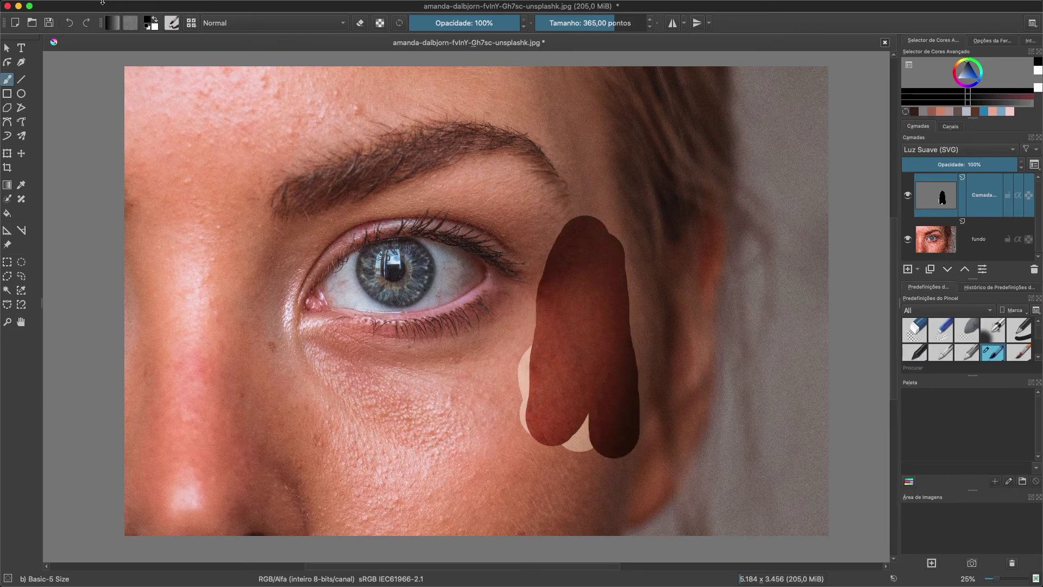
# - Set the foreground colour to mid grey and paint over the white and black strokes on the cheek
pyautogui.click(146, 22)
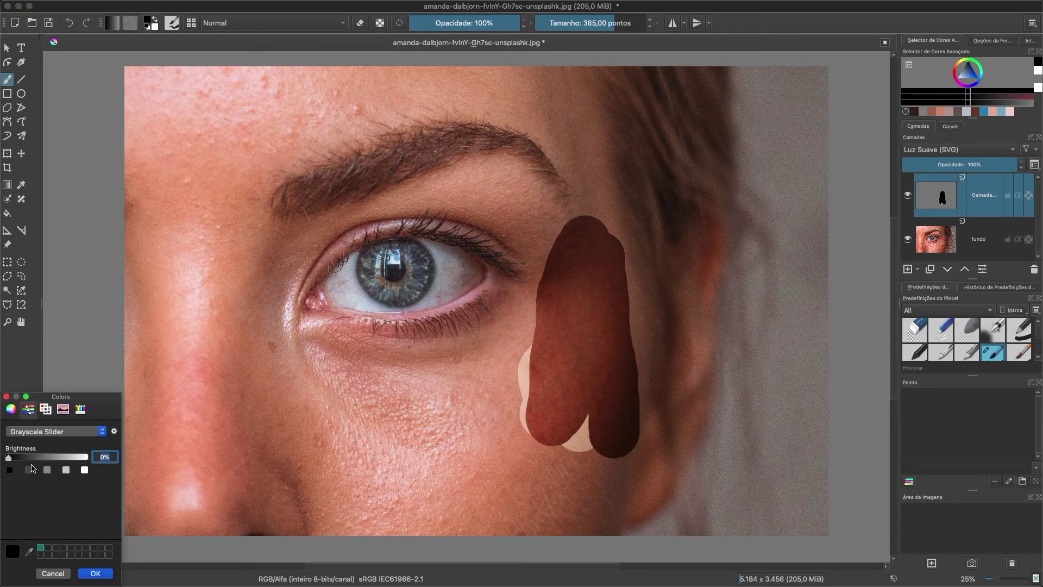
pyautogui.moveTo(7, 458); pyautogui.dragTo(48, 462)
pyautogui.click(90, 573)
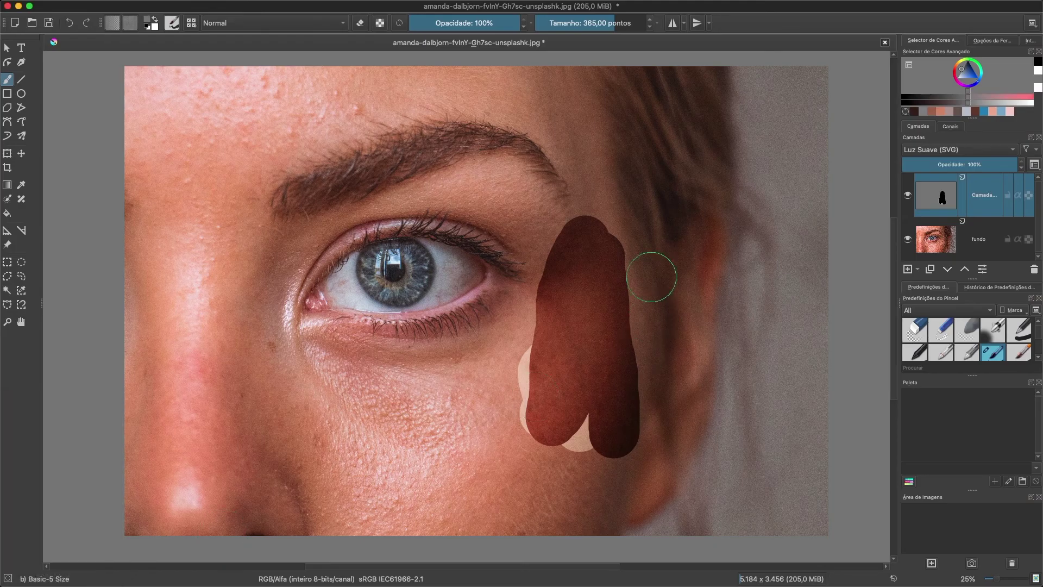
pyautogui.moveTo(593, 223)
pyautogui.mouseDown()
pyautogui.moveTo(552, 384)
pyautogui.moveTo(600, 431)
pyautogui.moveTo(552, 423)
pyautogui.moveTo(624, 399)
pyautogui.moveTo(638, 367)
pyautogui.moveTo(614, 261)
pyautogui.moveTo(592, 341)
pyautogui.mouseUp()
# - Try a hard-edged black stroke beside the eye with the brush reduced to 215 points, and undo it
pyautogui.keyDown('shift'); pyautogui.moveTo(462, 382); pyautogui.dragTo(364, 382); pyautogui.keyUp('shift')
pyautogui.press('[')
pyautogui.press('[')
pyautogui.press('[')
pyautogui.press('[')
pyautogui.press('[')
pyautogui.press('[')
pyautogui.press('[')
pyautogui.press('[')
pyautogui.press('[')
pyautogui.press('[')
pyautogui.press('[')
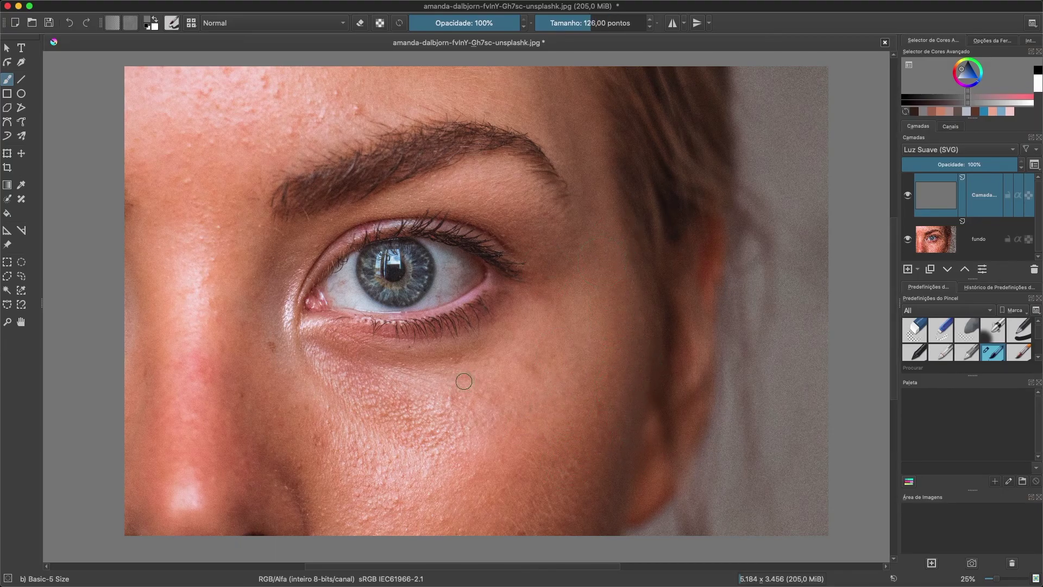
pyautogui.press('[')
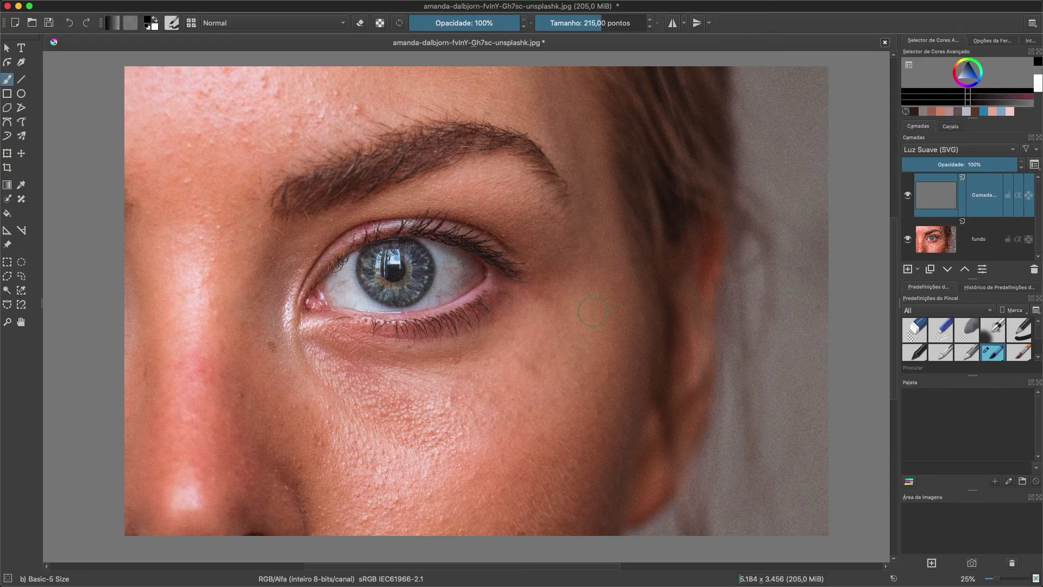
pyautogui.moveTo(585, 260)
pyautogui.mouseDown()
pyautogui.moveTo(583, 355)
pyautogui.moveTo(601, 263)
pyautogui.moveTo(591, 332)
pyautogui.mouseUp()
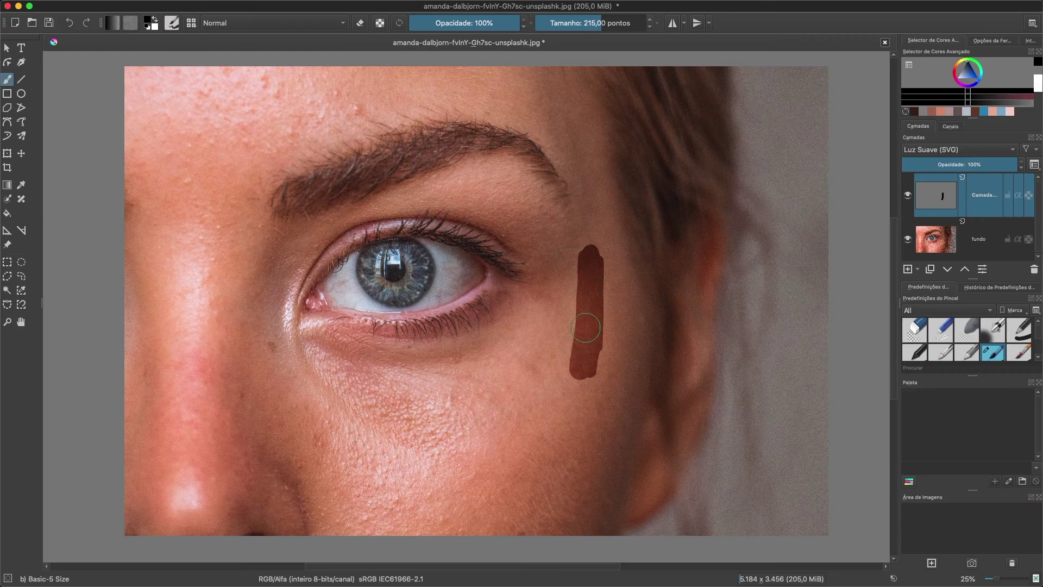
pyautogui.press('super+z')
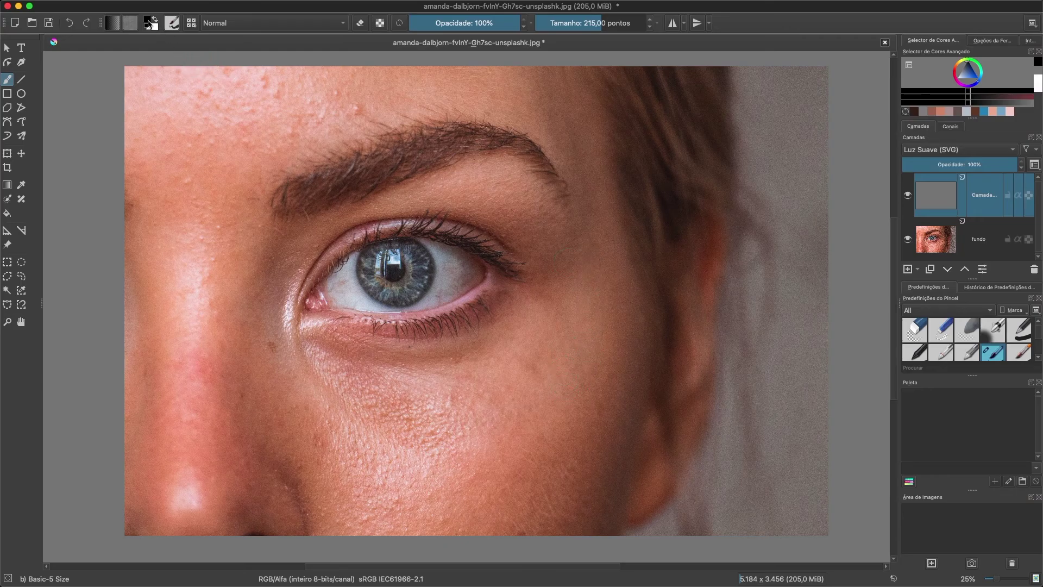
# - Soften the brush by setting its horizontal and vertical fade to 0.00, and disable its Tamanho and Força options
pyautogui.click(173, 24)
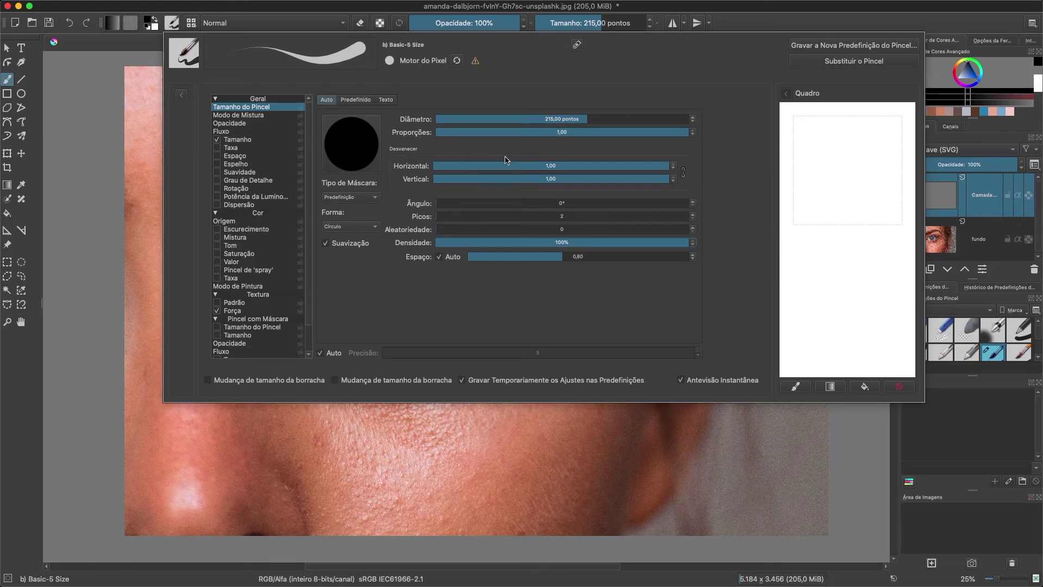
pyautogui.moveTo(585, 170); pyautogui.dragTo(435, 165)
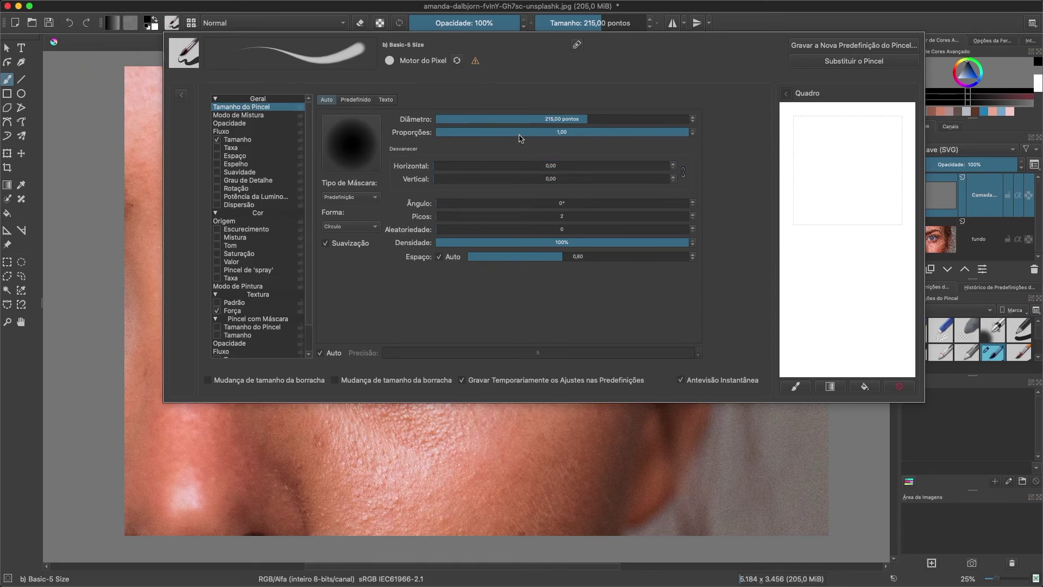
pyautogui.click(218, 141)
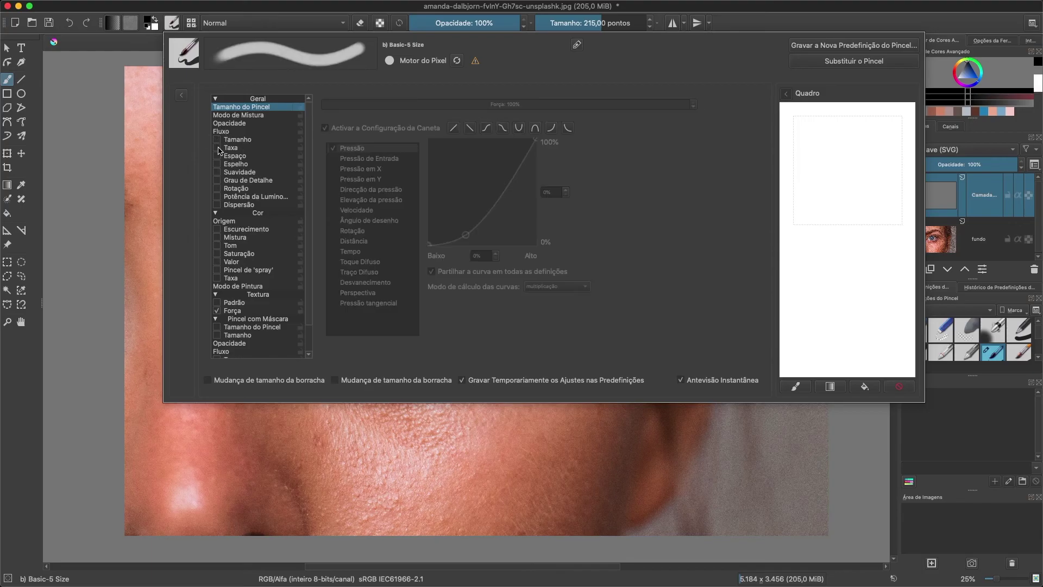
pyautogui.click(217, 312)
pyautogui.click(494, 426)
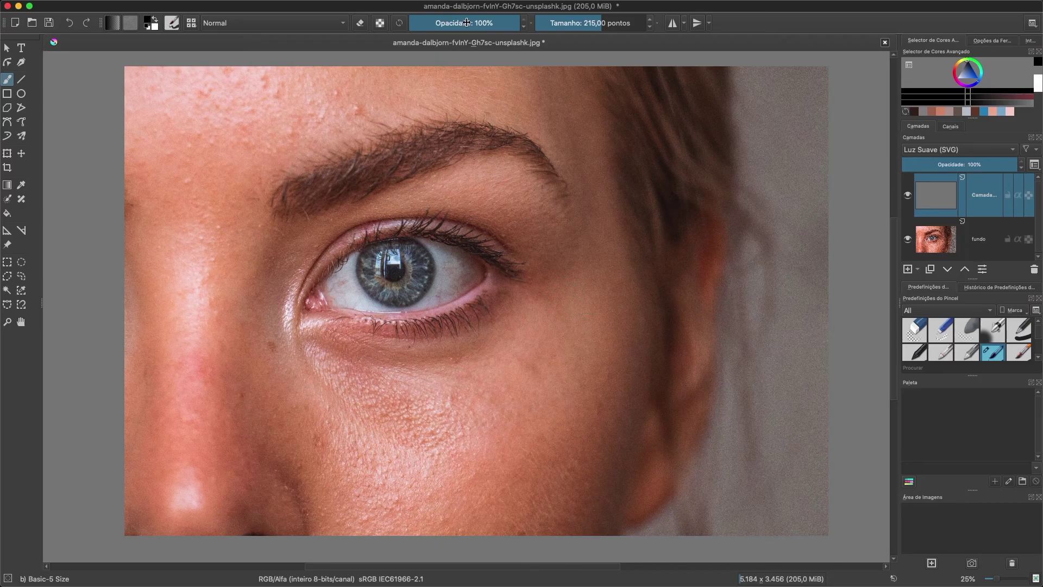
# - Lower the brush opacity to 19%, try soft black strokes on the cheek, and undo them
pyautogui.moveTo(492, 24); pyautogui.dragTo(430, 25)
pyautogui.moveTo(599, 303)
pyautogui.mouseDown()
pyautogui.moveTo(587, 409)
pyautogui.moveTo(596, 314)
pyautogui.moveTo(578, 261)
pyautogui.moveTo(573, 411)
pyautogui.moveTo(549, 426)
pyautogui.moveTo(542, 403)
pyautogui.mouseUp()
pyautogui.press('super+z')
pyautogui.press('super+z')
pyautogui.press('super+z')
# - Reduce the brush size to 8 points
pyautogui.keyDown('shift'); pyautogui.moveTo(554, 348); pyautogui.dragTo(540, 348); pyautogui.keyUp('shift')
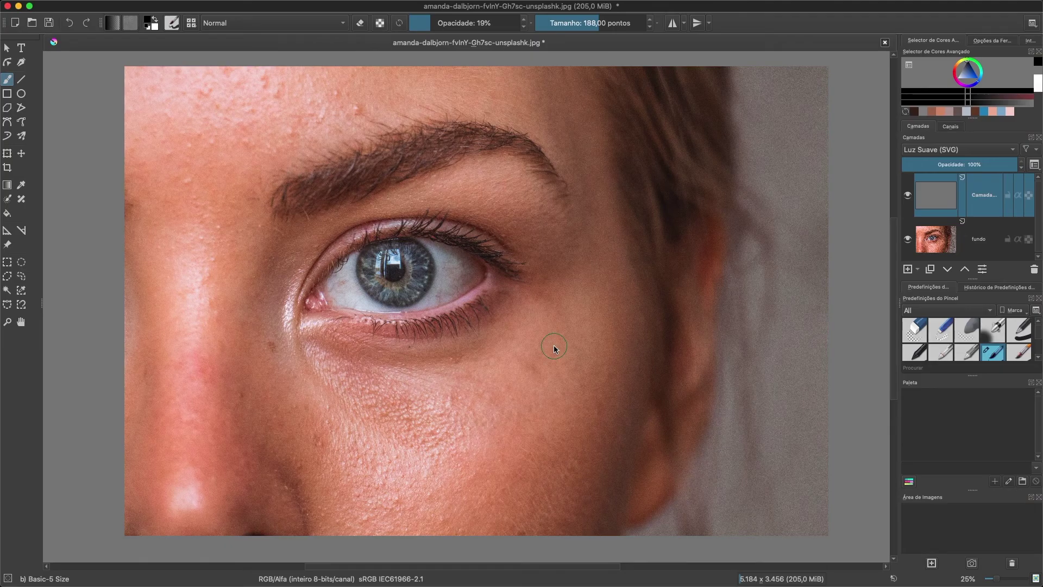
pyautogui.press('[')
pyautogui.press('[')
pyautogui.press('[')
pyautogui.press('[')
pyautogui.press('[')
pyautogui.press('[')
pyautogui.press('[')
pyautogui.press('[')
pyautogui.press('[')
pyautogui.press('[')
pyautogui.press('[')
pyautogui.press('[')
pyautogui.press('[')
pyautogui.press('[')
pyautogui.press('[')
pyautogui.press('[')
pyautogui.press('[')
pyautogui.press(']')
pyautogui.press(']')
pyautogui.press(']')
pyautogui.press(']')
pyautogui.press(']')
pyautogui.press(']')
pyautogui.press(']')
pyautogui.press(']')
pyautogui.press(']')
pyautogui.press(']')
pyautogui.press(']')
pyautogui.press(']')
pyautogui.press(']')
pyautogui.press(']')
pyautogui.press(']')
pyautogui.press(']')
pyautogui.press(']')
pyautogui.press(']')
pyautogui.press(']')
pyautogui.press(']')
pyautogui.press(']')
pyautogui.moveTo(595, 25); pyautogui.dragTo(562, 28)
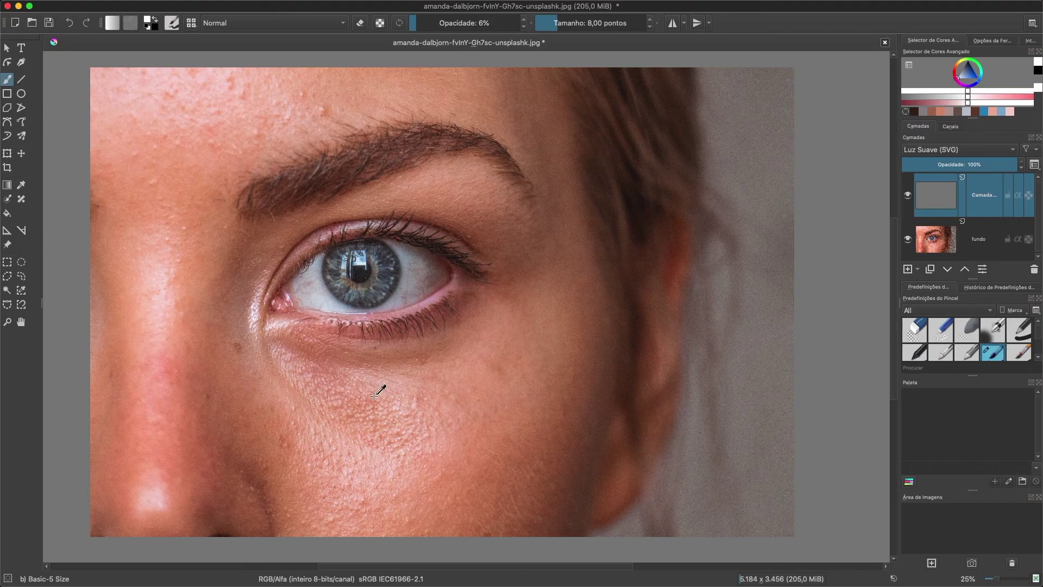
# - Examine the skin texture under the eye up close and from farther out
pyautogui.press('+')
pyautogui.press('+')
pyautogui.moveTo(321, 454); pyautogui.dragTo(455, 249)
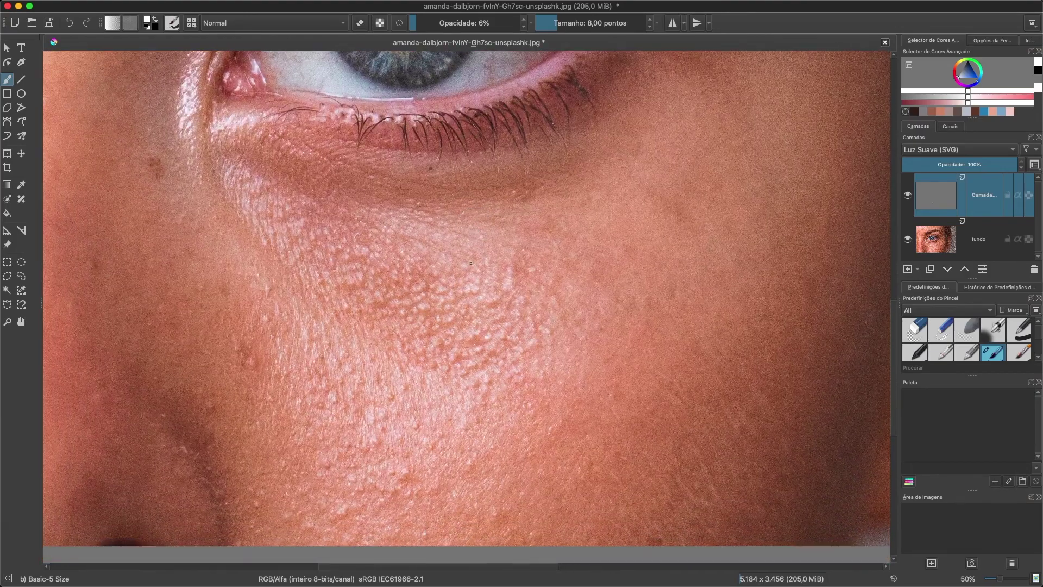
pyautogui.press('+')
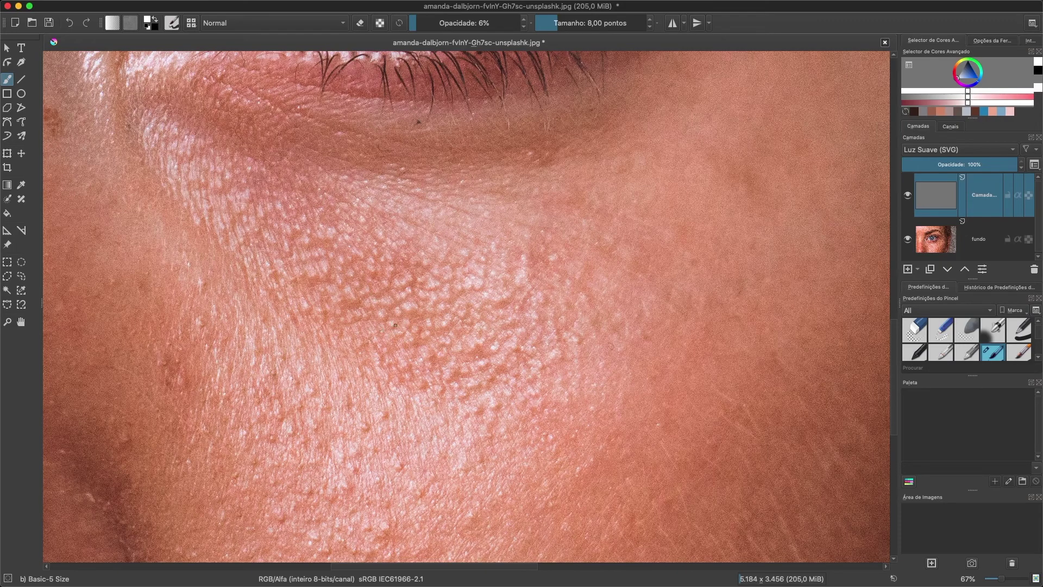
pyautogui.keyDown('ctrl'); pyautogui.scroll(-3, 418, 314); pyautogui.keyUp('ctrl')
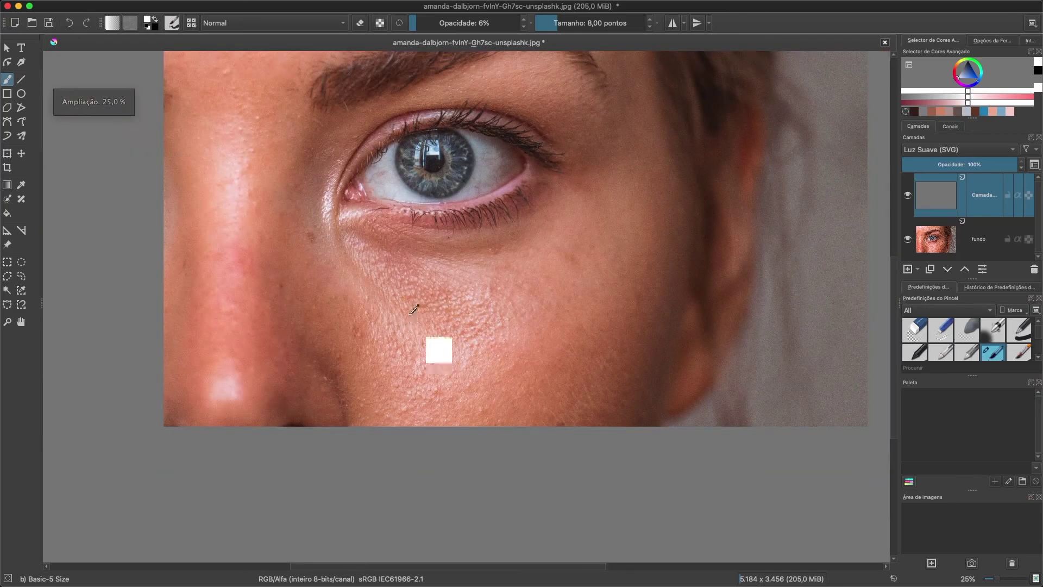
pyautogui.scroll(1, 478, 348)
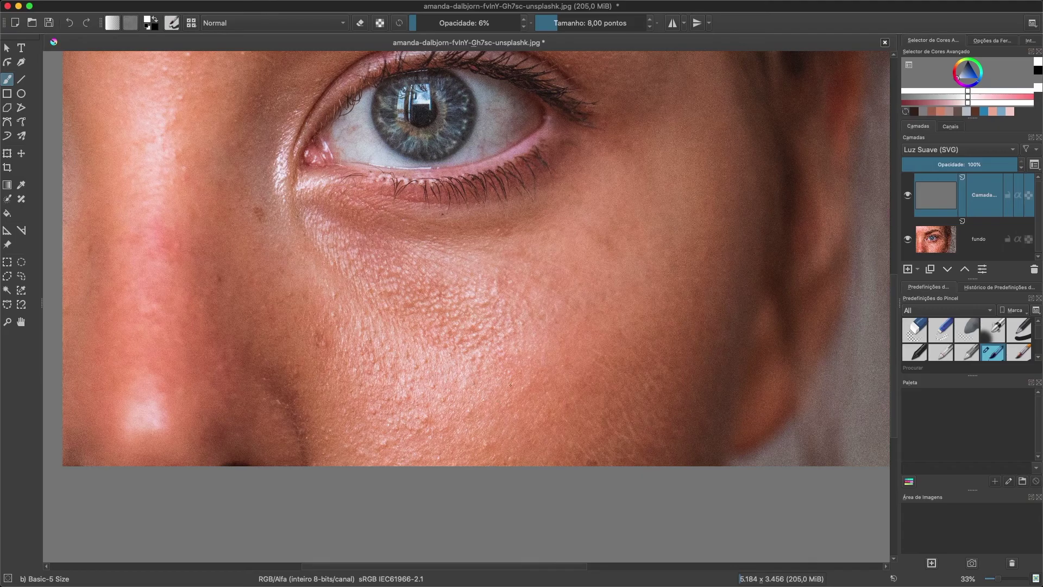
# - Brush over the dark gaps in the skin texture under the eye, raising the brush opacity to 12%
pyautogui.scroll(2, 487, 405)
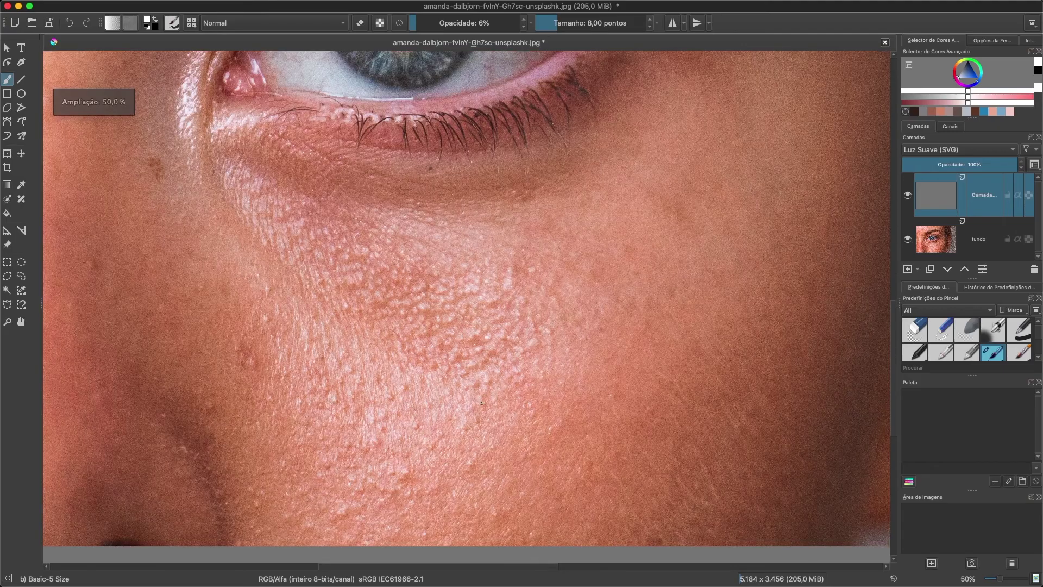
pyautogui.scroll(1, 516, 382)
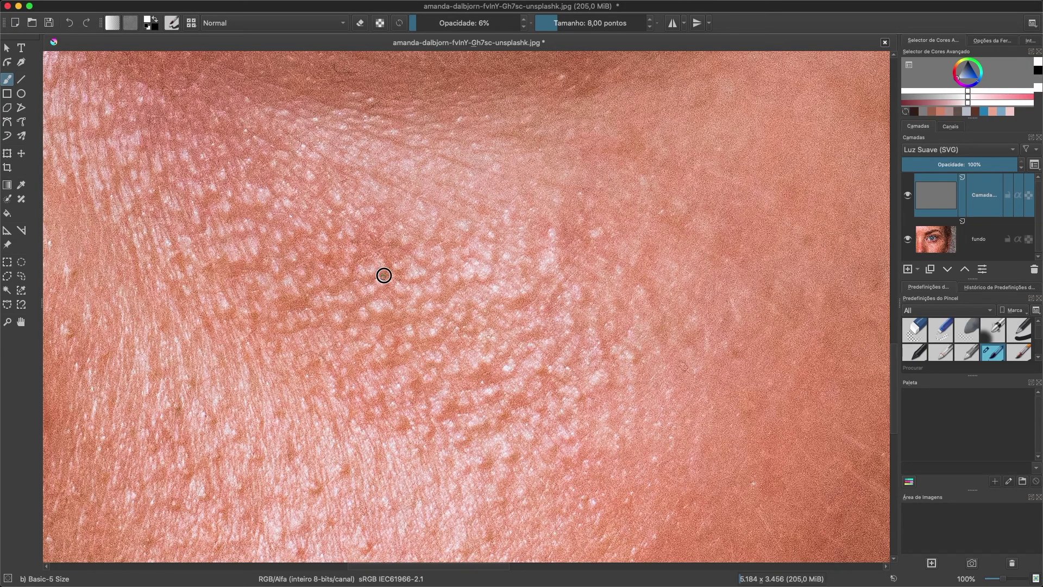
pyautogui.moveTo(387, 283); pyautogui.dragTo(389, 264)
pyautogui.moveTo(414, 21); pyautogui.dragTo(423, 22)
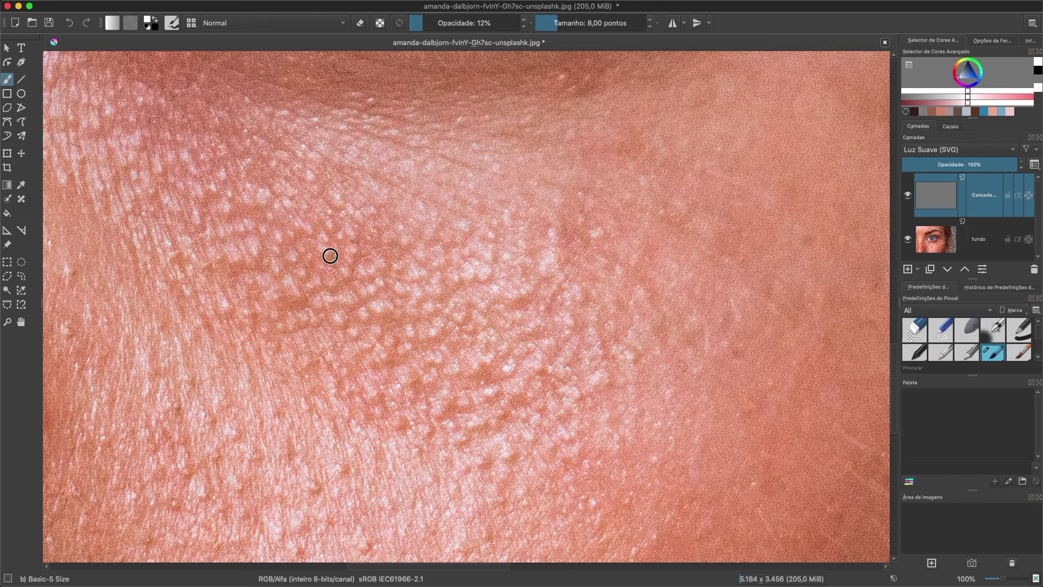
pyautogui.moveTo(304, 282)
pyautogui.mouseDown()
pyautogui.moveTo(316, 226)
pyautogui.moveTo(335, 236)
pyautogui.moveTo(338, 223)
pyautogui.moveTo(327, 233)
pyautogui.moveTo(357, 241)
pyautogui.mouseUp()
# - Raise the brush opacity to 24% and lighten the dark gaps between the shiny bumps on the upper cheek
pyautogui.press('o')
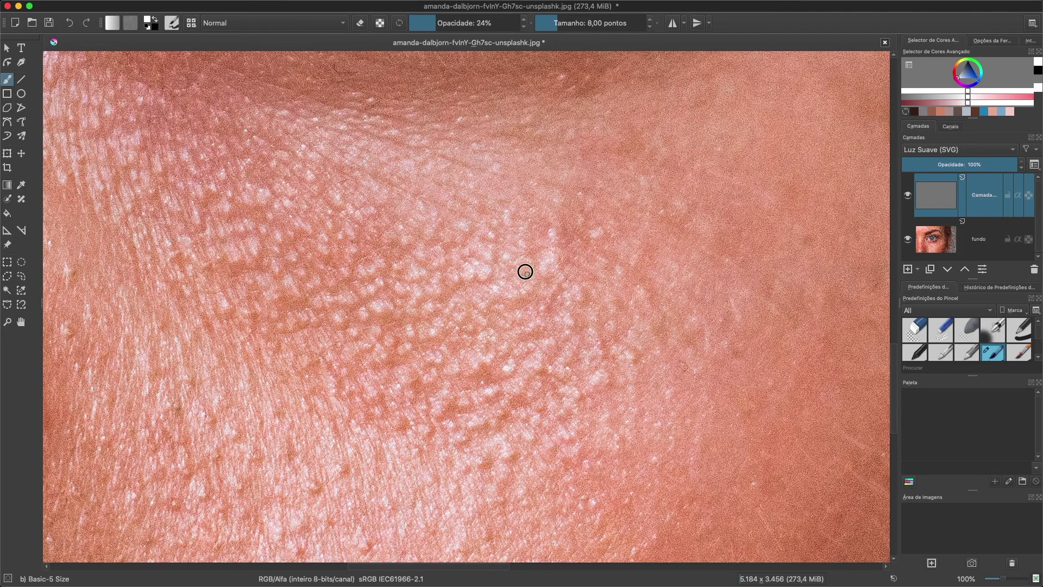
pyautogui.moveTo(551, 283)
pyautogui.mouseDown()
pyautogui.moveTo(552, 273)
pyautogui.moveTo(556, 297)
pyautogui.moveTo(564, 279)
pyautogui.moveTo(544, 309)
pyautogui.moveTo(553, 310)
pyautogui.moveTo(526, 293)
pyautogui.moveTo(492, 311)
pyautogui.mouseUp()
pyautogui.moveTo(472, 379)
pyautogui.mouseDown()
pyautogui.moveTo(502, 374)
pyautogui.moveTo(494, 382)
pyautogui.moveTo(519, 360)
pyautogui.moveTo(570, 376)
pyautogui.moveTo(537, 373)
pyautogui.moveTo(547, 383)
pyautogui.moveTo(546, 372)
pyautogui.moveTo(519, 410)
pyautogui.moveTo(524, 399)
pyautogui.moveTo(483, 429)
pyautogui.mouseUp()
pyautogui.moveTo(487, 463); pyautogui.dragTo(490, 467)
pyautogui.moveTo(393, 365)
pyautogui.mouseDown()
pyautogui.moveTo(388, 329)
pyautogui.moveTo(339, 285)
pyautogui.mouseUp()
# - Raise the brush opacity to 51% and lighten the dark patches across the middle of the cheek
pyautogui.click(465, 23)
pyautogui.moveTo(283, 304)
pyautogui.mouseDown()
pyautogui.moveTo(302, 289)
pyautogui.moveTo(280, 301)
pyautogui.moveTo(314, 326)
pyautogui.moveTo(322, 301)
pyautogui.moveTo(332, 328)
pyautogui.mouseUp()
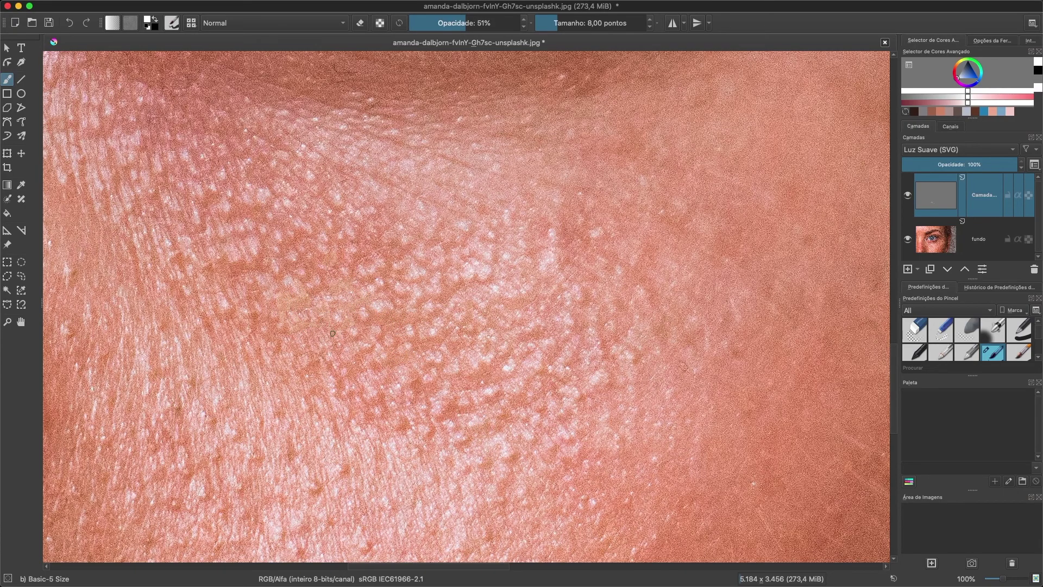
pyautogui.moveTo(366, 408)
pyautogui.mouseDown()
pyautogui.moveTo(382, 395)
pyautogui.moveTo(400, 431)
pyautogui.moveTo(403, 416)
pyautogui.moveTo(399, 437)
pyautogui.moveTo(433, 433)
pyautogui.moveTo(427, 418)
pyautogui.moveTo(433, 436)
pyautogui.moveTo(447, 409)
pyautogui.moveTo(462, 406)
pyautogui.mouseUp()
pyautogui.moveTo(413, 381)
pyautogui.mouseDown()
pyautogui.moveTo(414, 392)
pyautogui.moveTo(437, 380)
pyautogui.mouseUp()
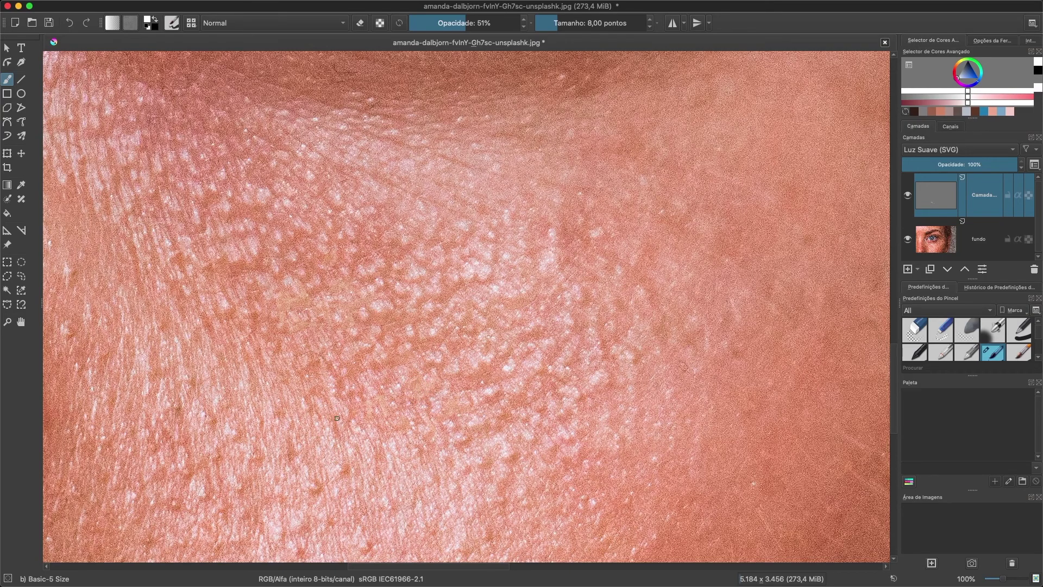
pyautogui.moveTo(343, 474); pyautogui.dragTo(348, 468)
pyautogui.moveTo(347, 471); pyautogui.dragTo(319, 489)
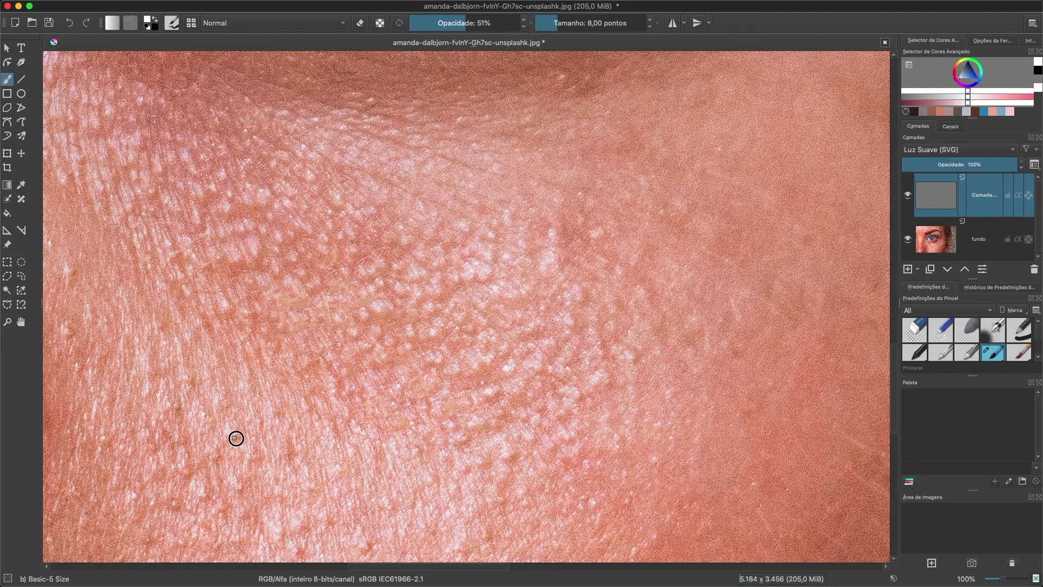
# - Lighten the small dark spots on the lower cheek toward the nose with short strokes
pyautogui.moveTo(253, 460)
pyautogui.mouseDown()
pyautogui.moveTo(264, 461)
pyautogui.moveTo(259, 426)
pyautogui.moveTo(281, 411)
pyautogui.mouseUp()
pyautogui.click(251, 466)
pyautogui.moveTo(188, 481)
pyautogui.mouseDown()
pyautogui.moveTo(183, 441)
pyautogui.moveTo(176, 454)
pyautogui.moveTo(172, 436)
pyautogui.moveTo(163, 440)
pyautogui.mouseUp()
pyautogui.moveTo(155, 449)
pyautogui.mouseDown()
pyautogui.moveTo(140, 479)
pyautogui.moveTo(131, 426)
pyautogui.moveTo(132, 435)
pyautogui.moveTo(180, 418)
pyautogui.mouseUp()
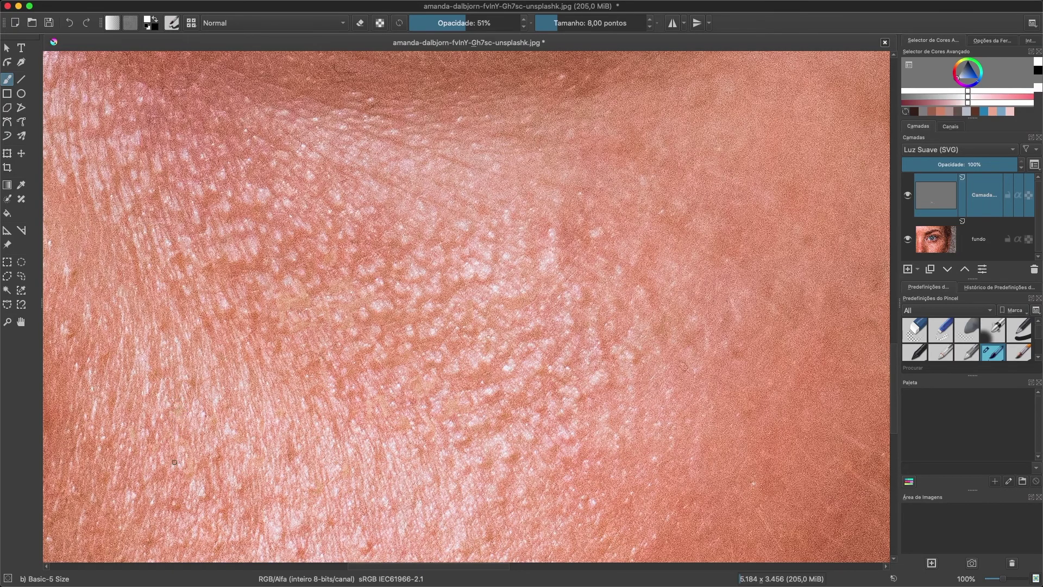
pyautogui.click(198, 231)
# - Compare the portrait with and without the grey Luz Suave layer from farther out
pyautogui.press('super+minus')
pyautogui.press('super+minus')
pyautogui.press('super+minus')
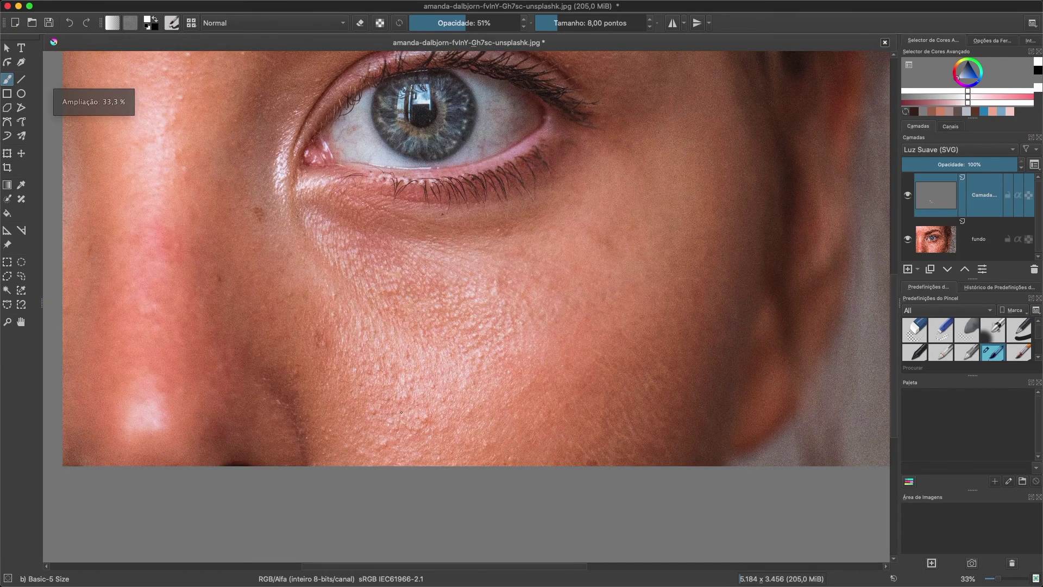
pyautogui.press('super+plus')
pyautogui.press('super+minus')
pyautogui.press('super+minus')
pyautogui.click(906, 198)
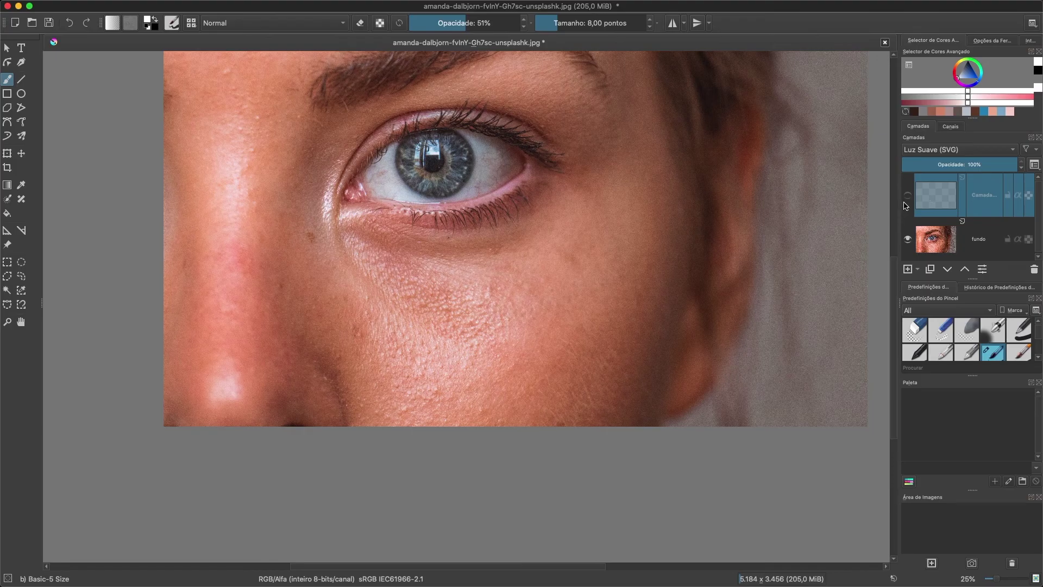
pyautogui.click(909, 196)
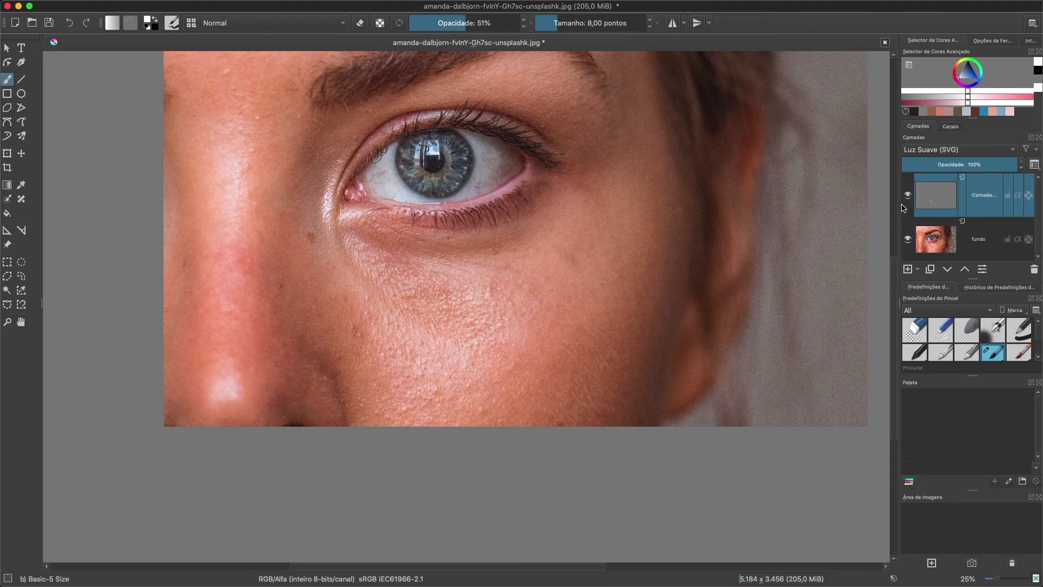
pyautogui.click(905, 197)
pyautogui.click(906, 198)
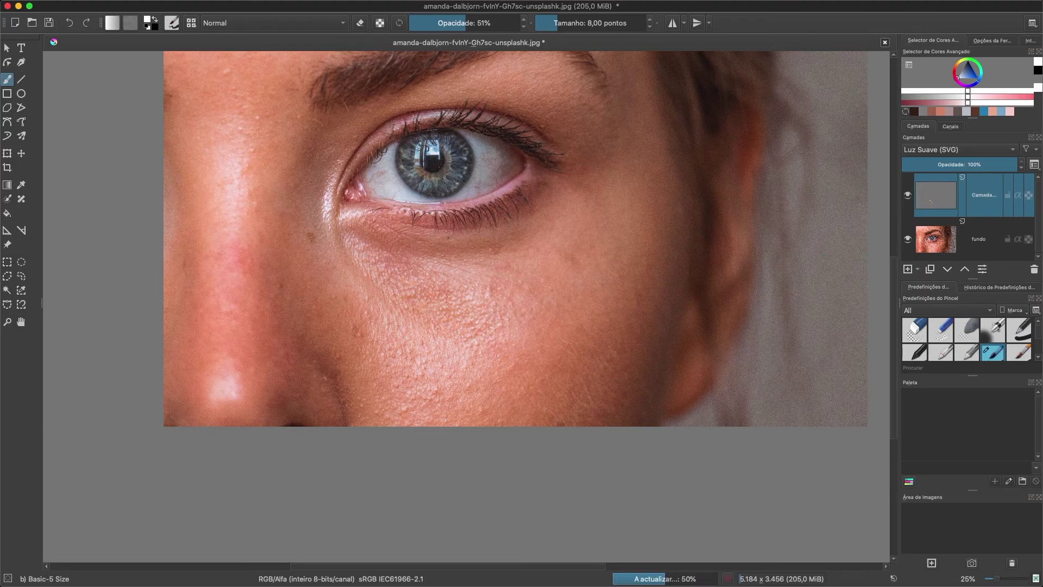
# - Examine the retouched cheek at 50% zoom with the grey layer hidden and shown
pyautogui.press('super+plus')
pyautogui.press('super+plus')
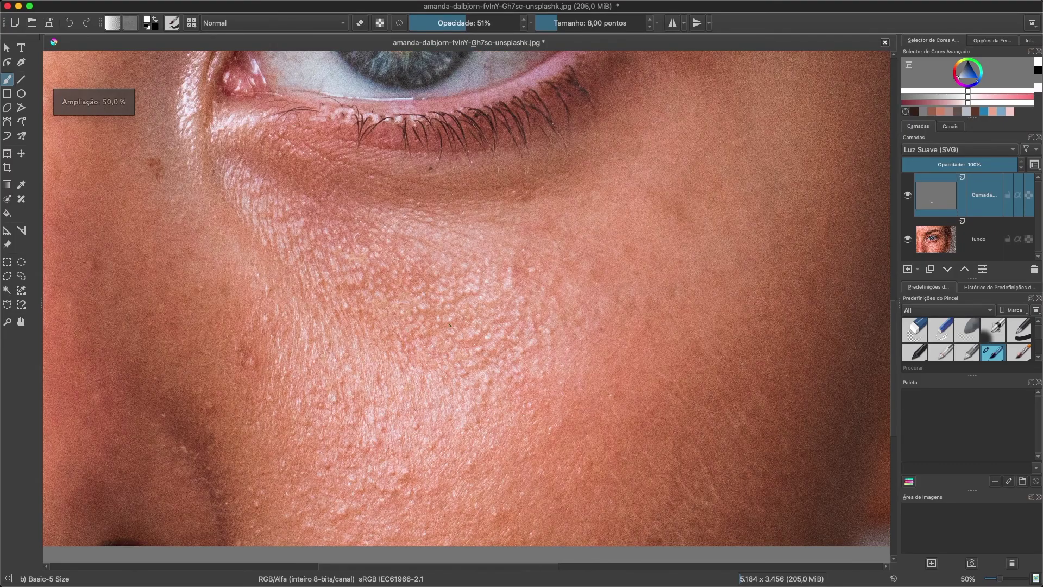
pyautogui.click(909, 196)
pyautogui.click(907, 198)
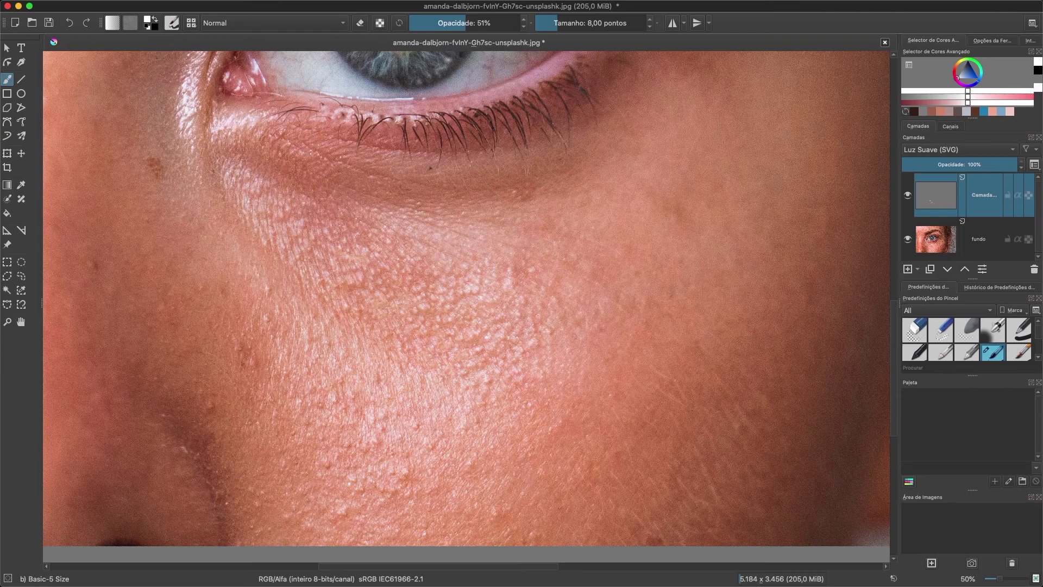
pyautogui.press('super+minus')
pyautogui.press('super+minus')
pyautogui.moveTo(495, 251); pyautogui.dragTo(454, 336)
# - Switch to GIMP and add a new transparent layer above the portrait
pyautogui.press('super+Tab')
pyautogui.press('super+Tab')
pyautogui.press('super+Tab')
pyautogui.press('super+Tab')
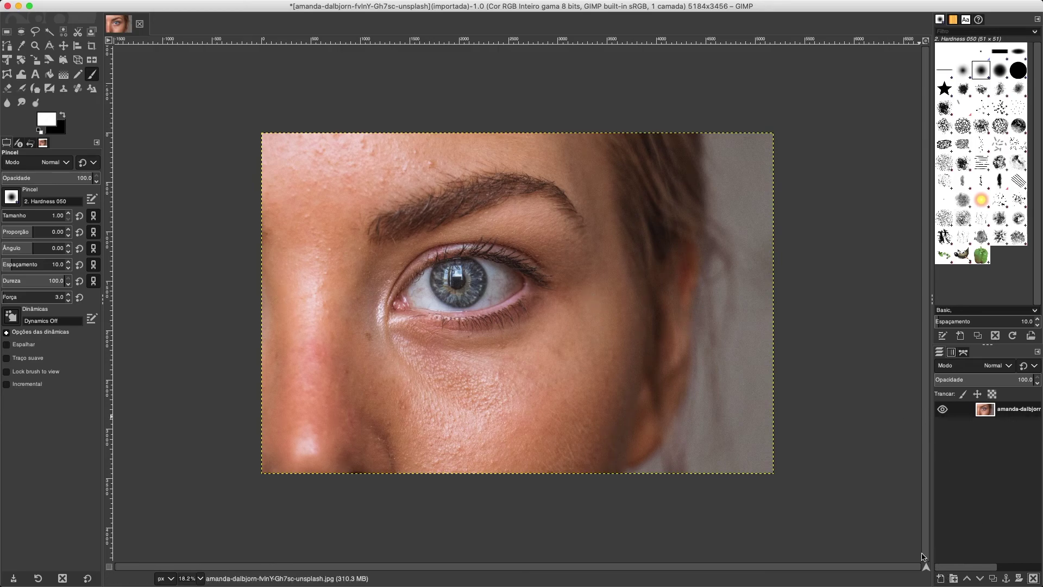
pyautogui.click(941, 580)
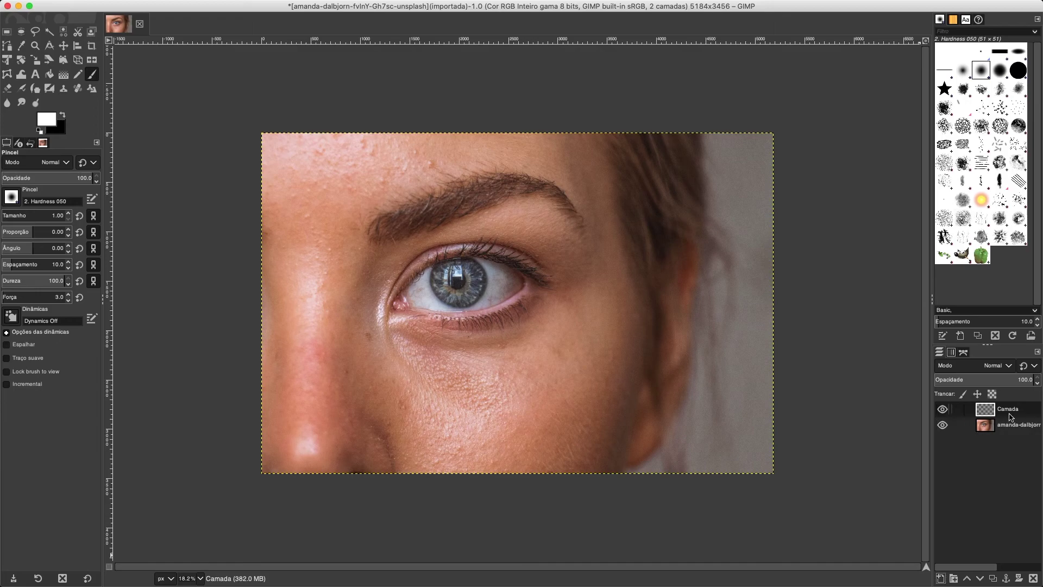
# - Set the foreground colour to 50% grey (808080) and flood the new layer with it using the bucket fill
pyautogui.click(50, 75)
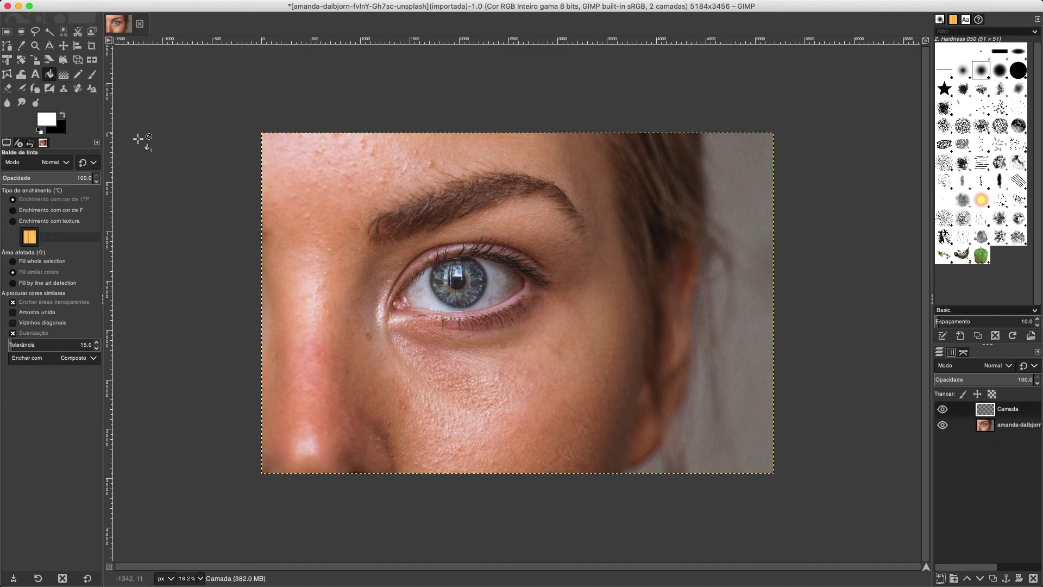
pyautogui.click(49, 121)
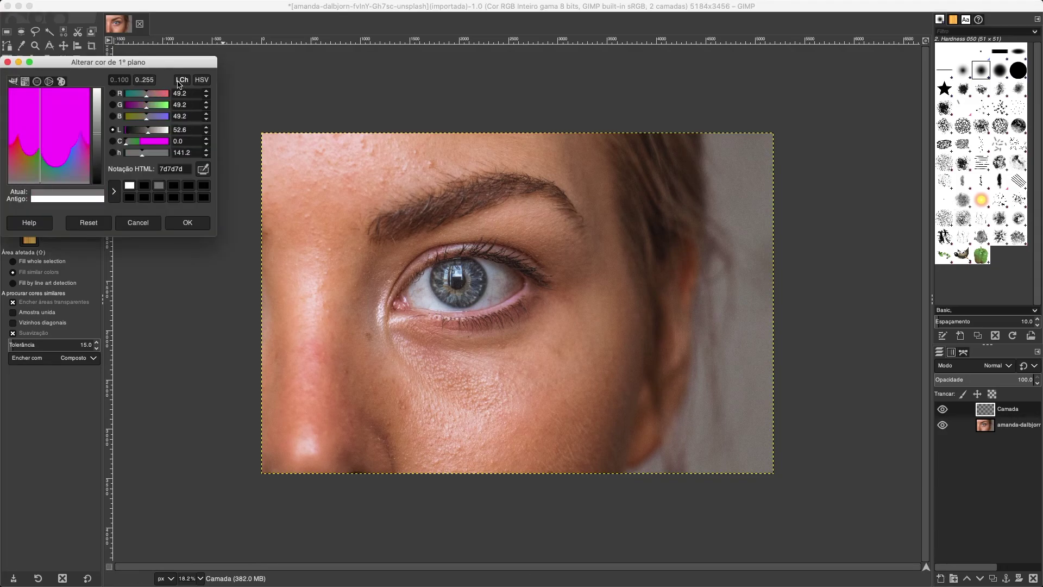
pyautogui.click(202, 80)
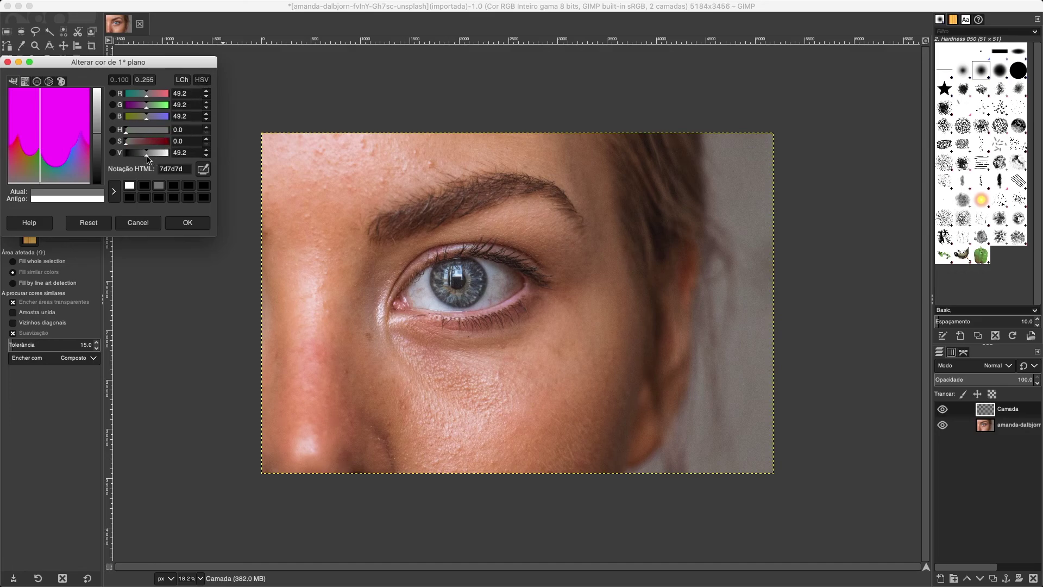
pyautogui.moveTo(147, 117); pyautogui.dragTo(85, 103)
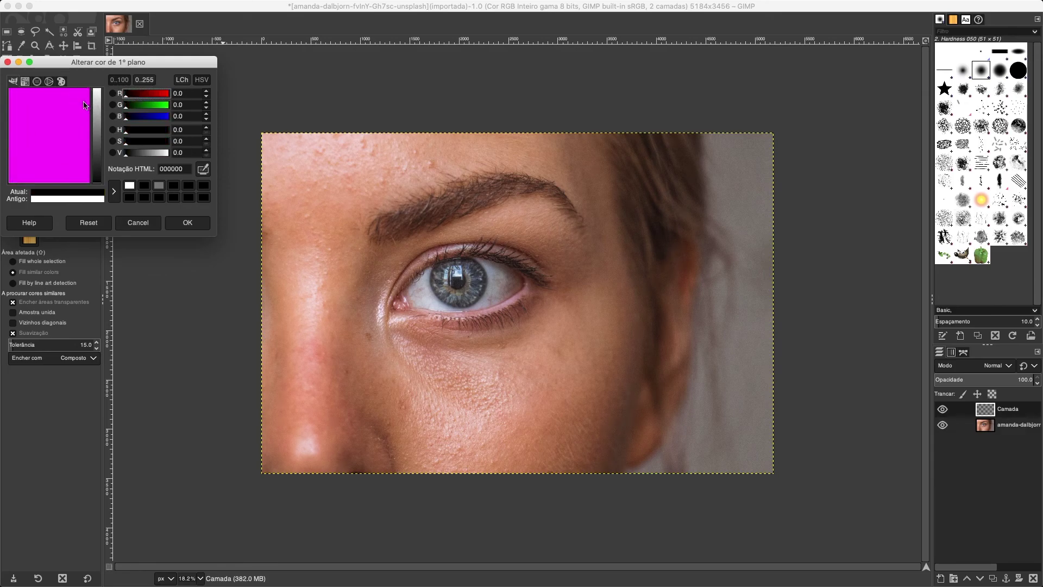
pyautogui.click(113, 153)
pyautogui.moveTo(135, 158); pyautogui.dragTo(156, 157)
pyautogui.doubleClick(198, 152)
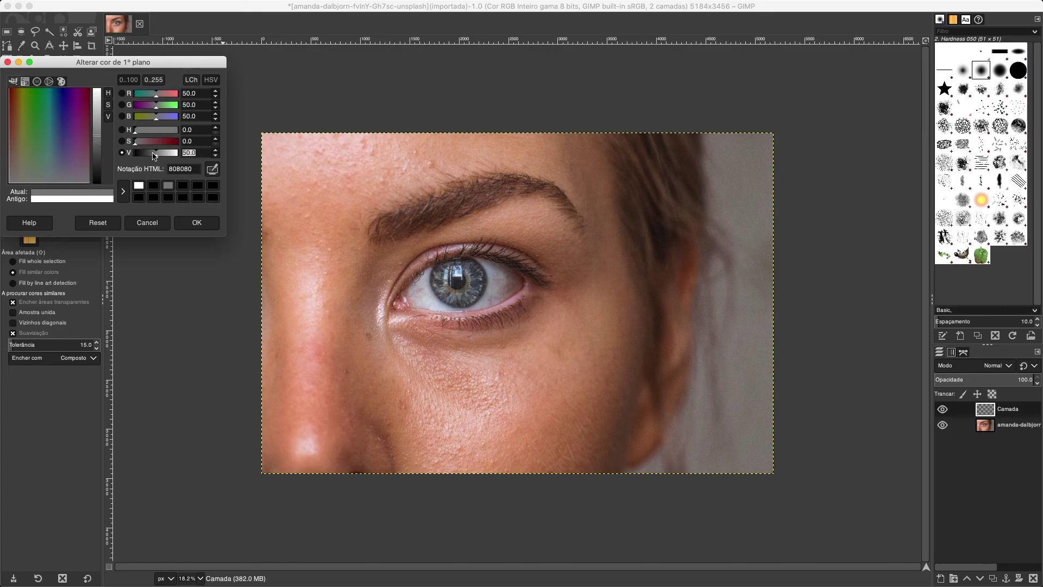
pyautogui.click(196, 224)
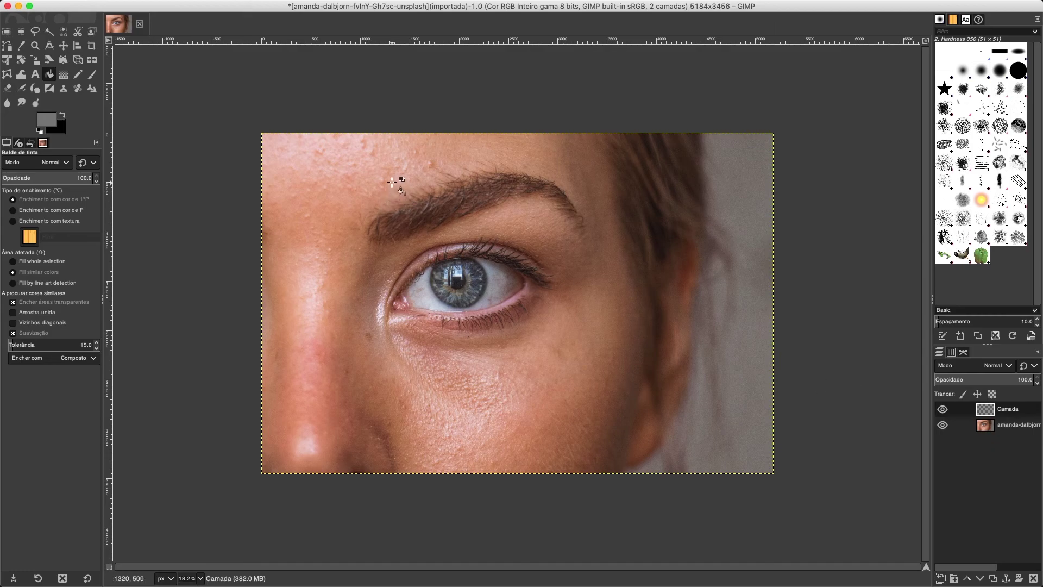
pyautogui.click(381, 221)
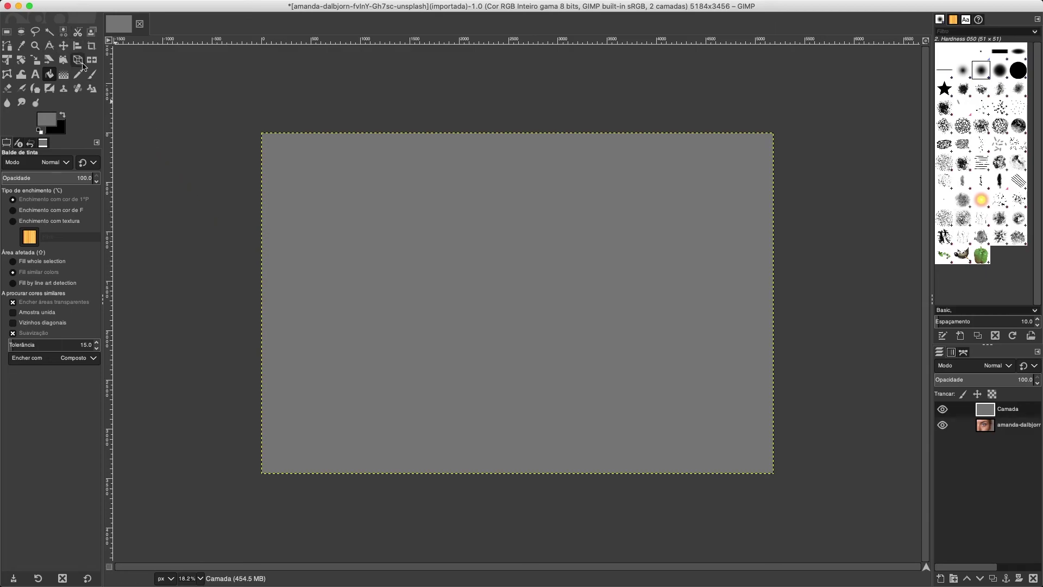
# - Set the paintbrush size to 19 and try a stroke on the grey layer
pyautogui.click(92, 76)
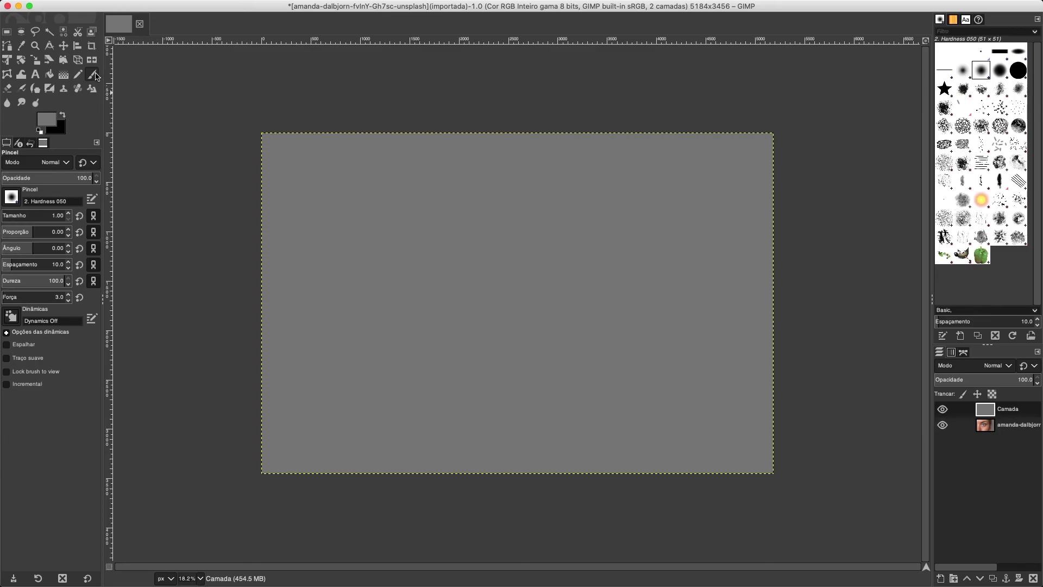
pyautogui.moveTo(4, 216)
pyautogui.mouseDown()
pyautogui.moveTo(17, 216)
pyautogui.moveTo(8, 216)
pyautogui.mouseUp()
pyautogui.click(371, 274)
pyautogui.moveTo(371, 273)
pyautogui.mouseDown()
pyautogui.moveTo(346, 223)
pyautogui.moveTo(422, 318)
pyautogui.mouseUp()
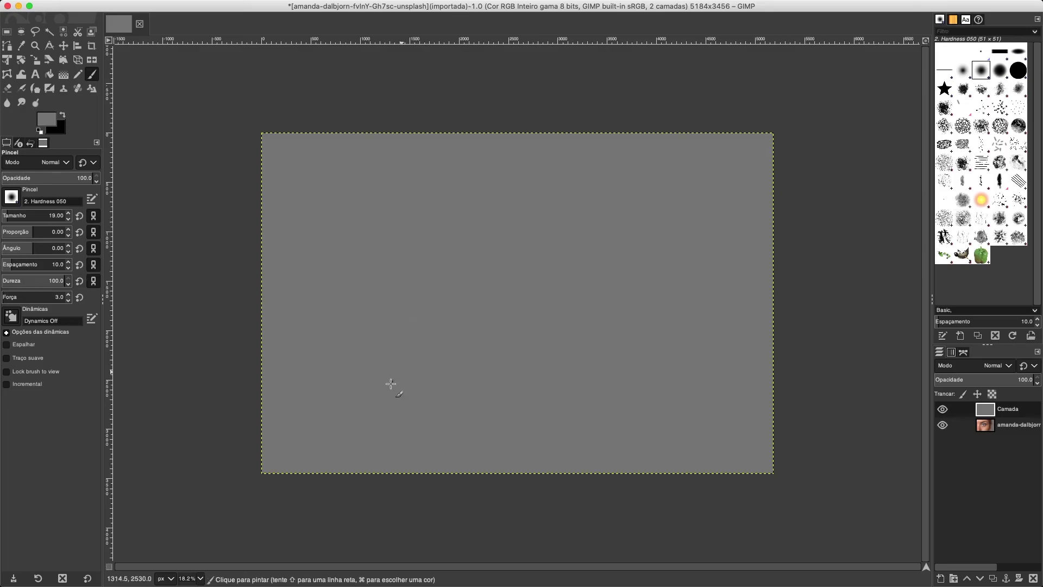
# - Change the foreground colour to white, try a short stroke on the grey layer, and undo it
pyautogui.click(47, 119)
pyautogui.moveTo(104, 128); pyautogui.dragTo(103, 48)
pyautogui.click(197, 210)
pyautogui.moveTo(364, 219)
pyautogui.mouseDown()
pyautogui.moveTo(437, 310)
pyautogui.moveTo(360, 216)
pyautogui.mouseUp()
pyautogui.press('super+z')
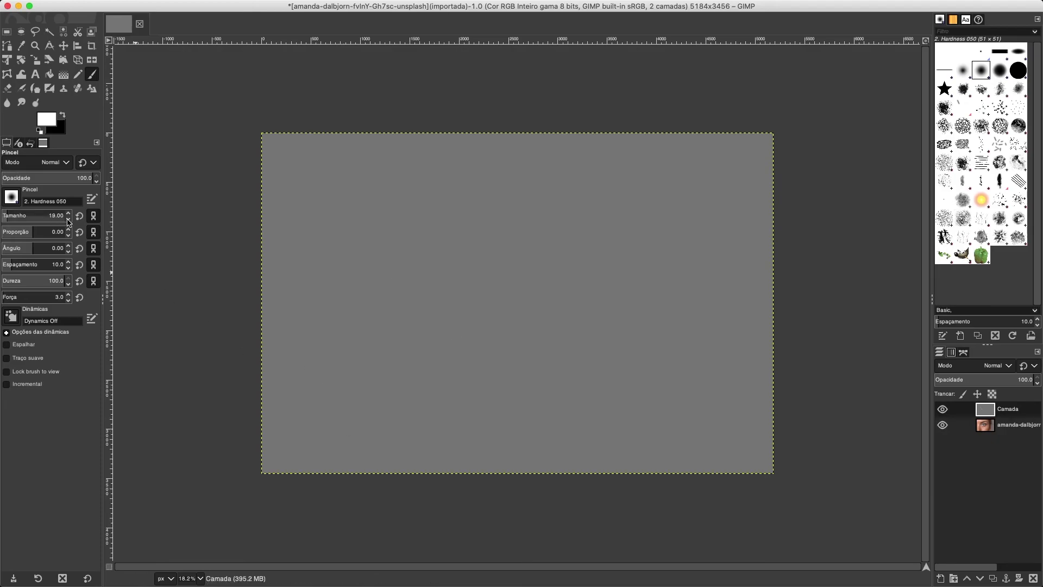
# - Set the brush hardness to 0, try and undo a diagonal stroke, and open the brush for editing
pyautogui.moveTo(57, 282); pyautogui.dragTo(24, 283)
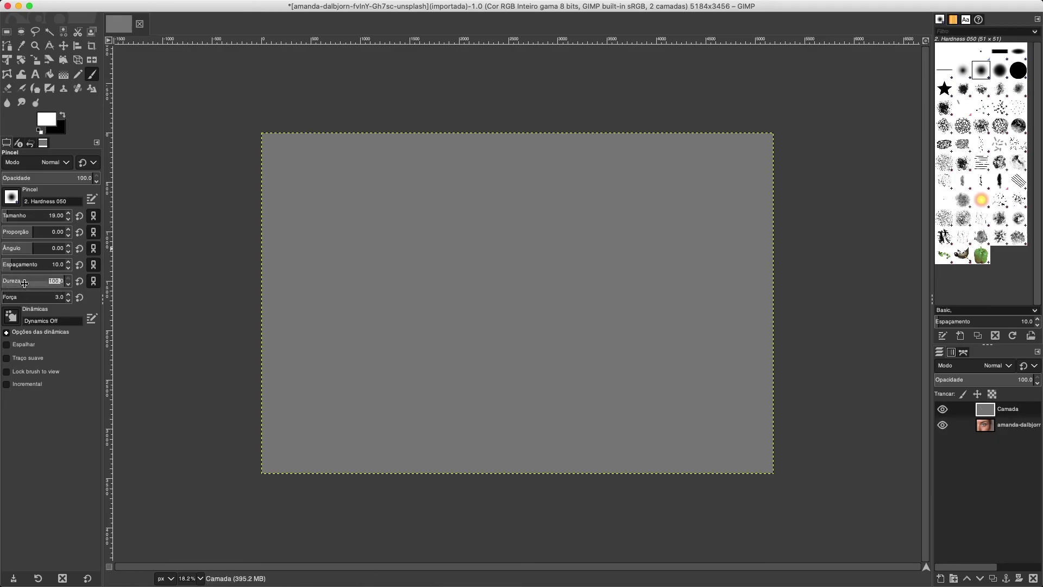
pyautogui.write('0')
pyautogui.press('Return')
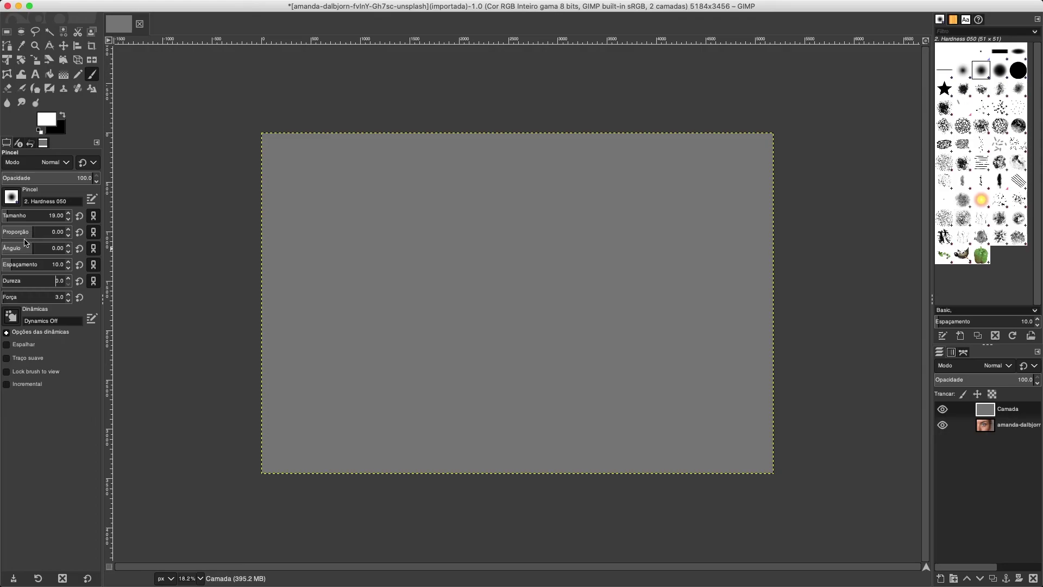
pyautogui.moveTo(430, 233)
pyautogui.mouseDown()
pyautogui.moveTo(475, 305)
pyautogui.moveTo(447, 235)
pyautogui.moveTo(508, 317)
pyautogui.mouseUp()
pyautogui.press('super+z')
pyautogui.click(92, 198)
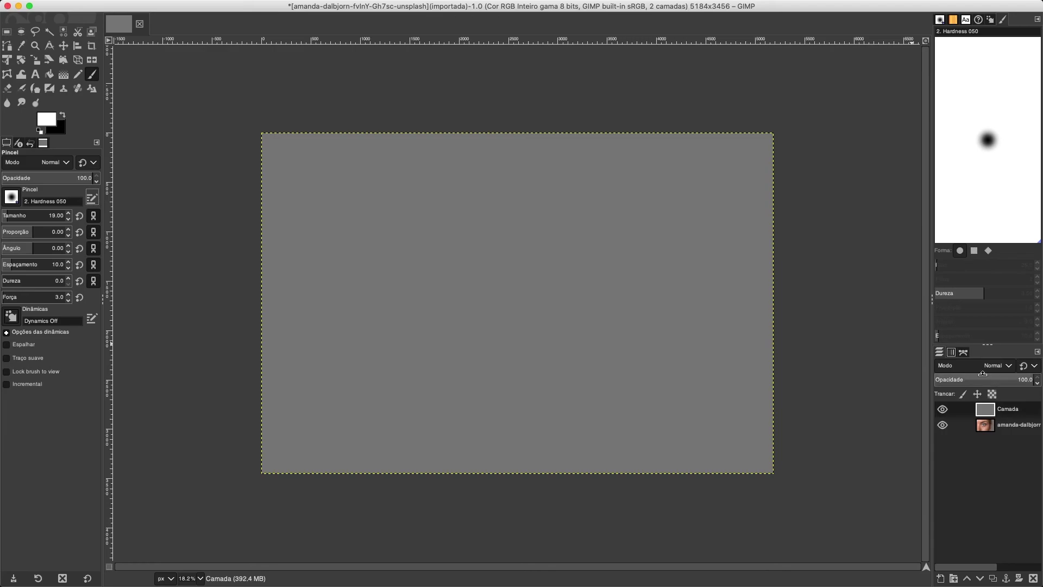
# - Set the grey layer's blend mode to Luz suave and toggle its visibility to check the effect
pyautogui.click(1001, 366)
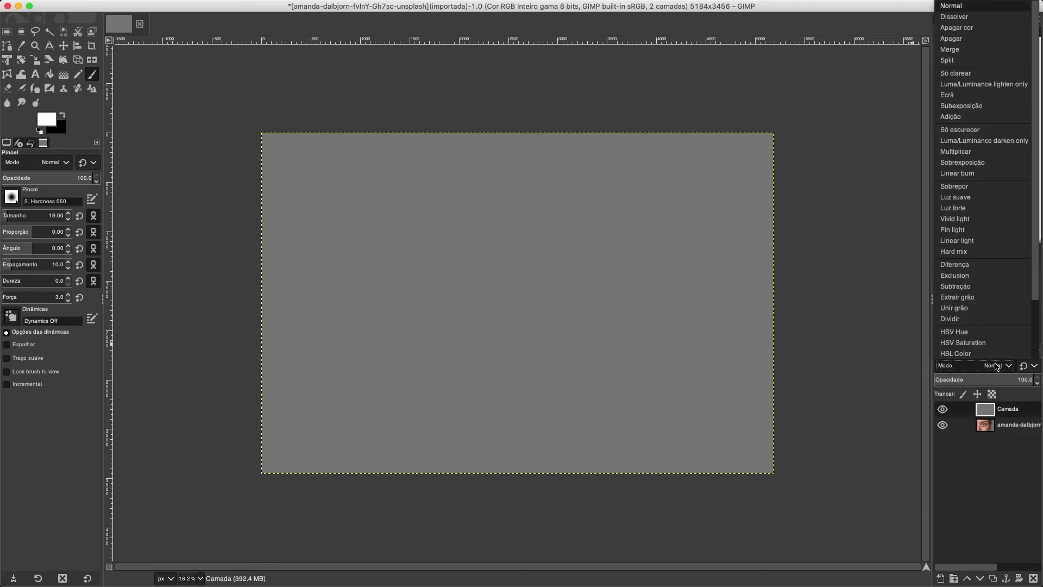
pyautogui.click(975, 199)
pyautogui.click(942, 411)
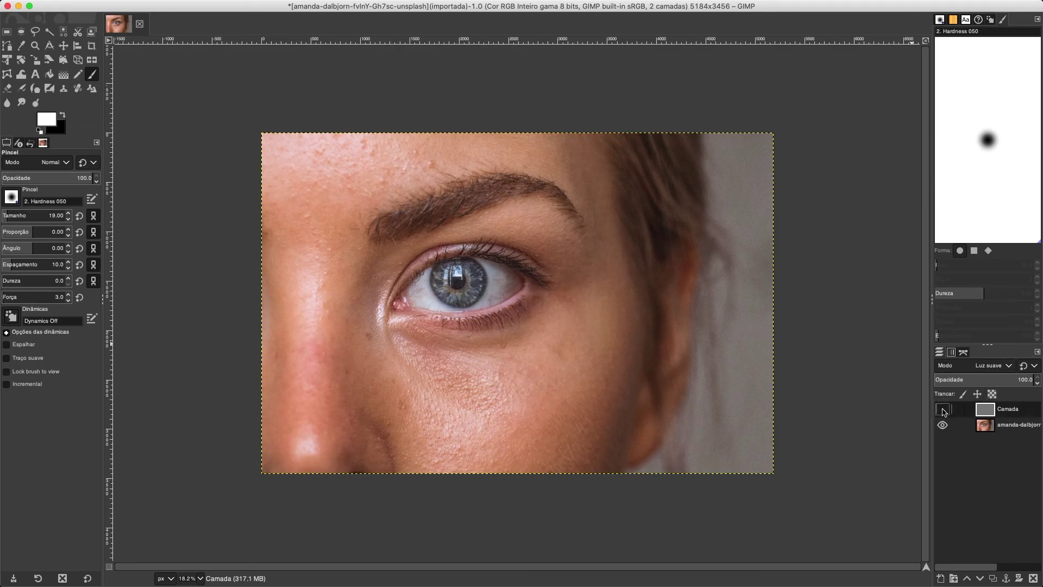
pyautogui.click(942, 410)
pyautogui.click(942, 412)
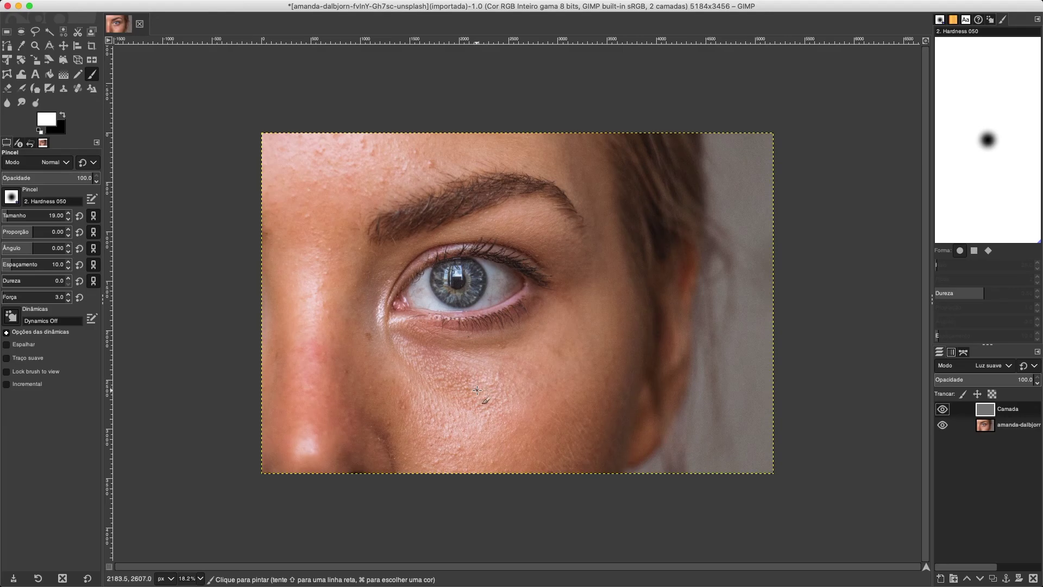
# - Reduce the brush size to 14 and inspect the skin texture under the eye
pyautogui.press('[')
pyautogui.press('[')
pyautogui.press('[')
pyautogui.press('[')
pyautogui.scroll(6, 477, 390)
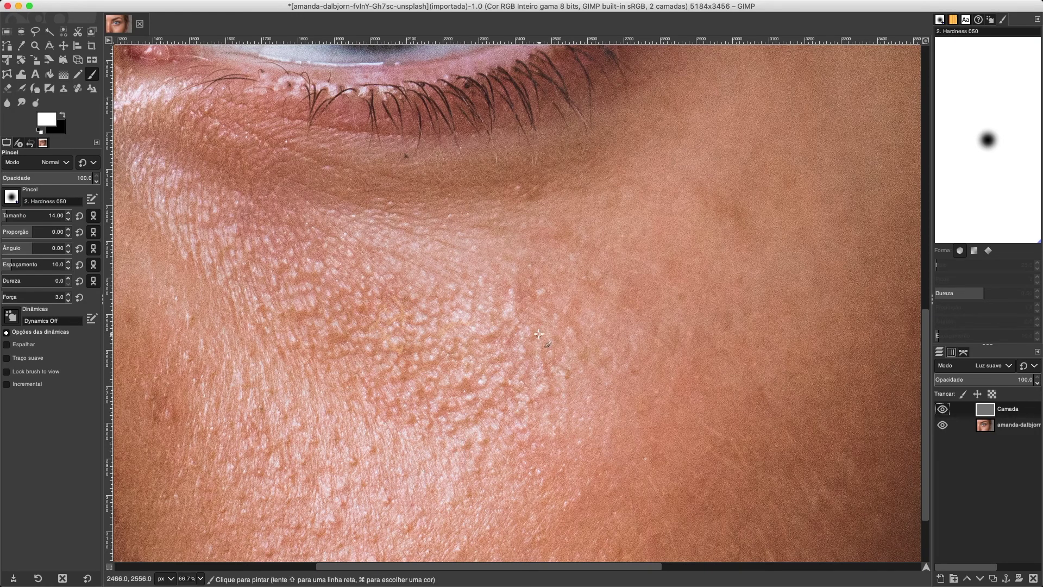
pyautogui.scroll(-5, 521, 337)
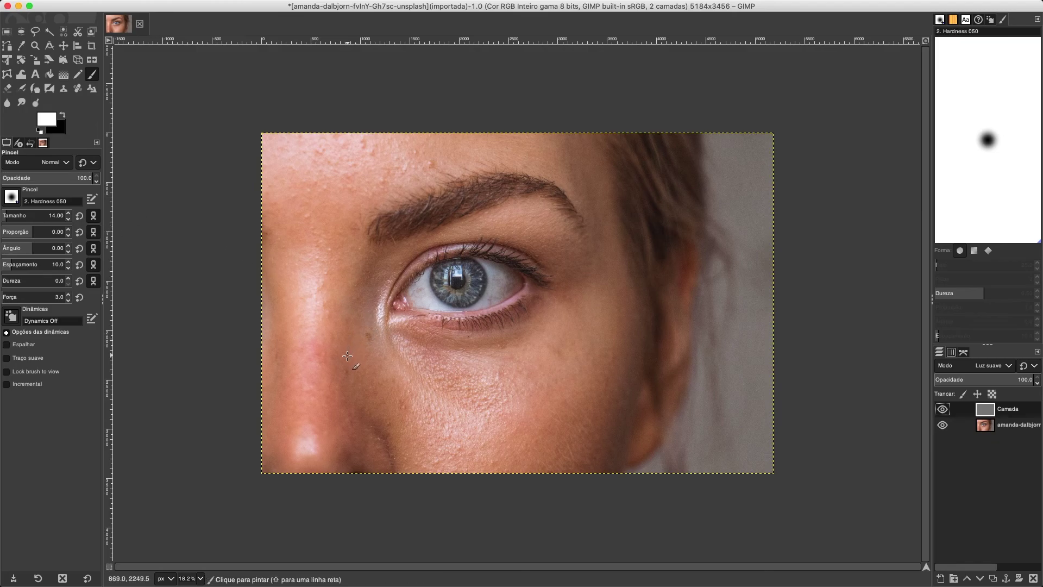
# - Switch to Affinity Photo with the same portrait open
pyautogui.press('super+Tab')
pyautogui.press('super+Tab')
pyautogui.press('super+Tab')
pyautogui.press('super+Tab')
pyautogui.press('super+Tab')
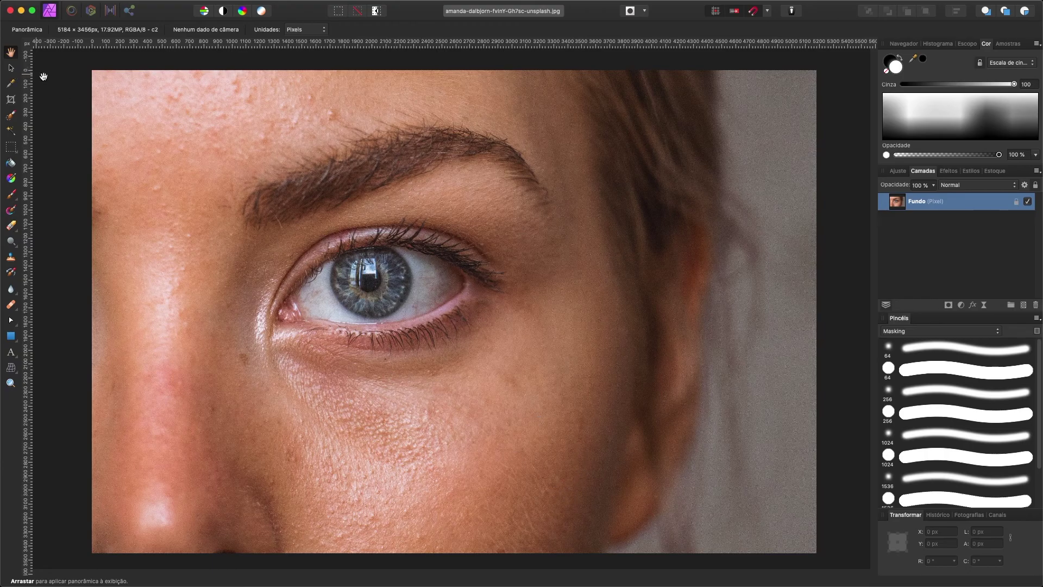
# - Set the paint brush width to 85,2 px and add a new pixel layer above the Fundo layer
pyautogui.click(9, 194)
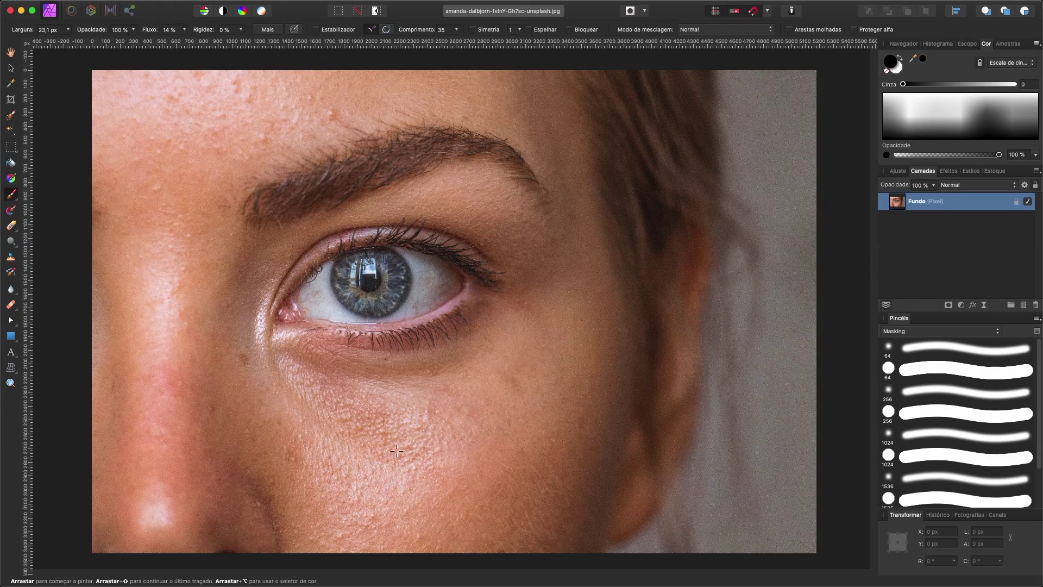
pyautogui.press(']')
pyautogui.press(']')
pyautogui.press(']')
pyautogui.press(']')
pyautogui.press(']')
pyautogui.press('[')
pyautogui.press('[')
pyautogui.press('[')
pyautogui.click(1022, 305)
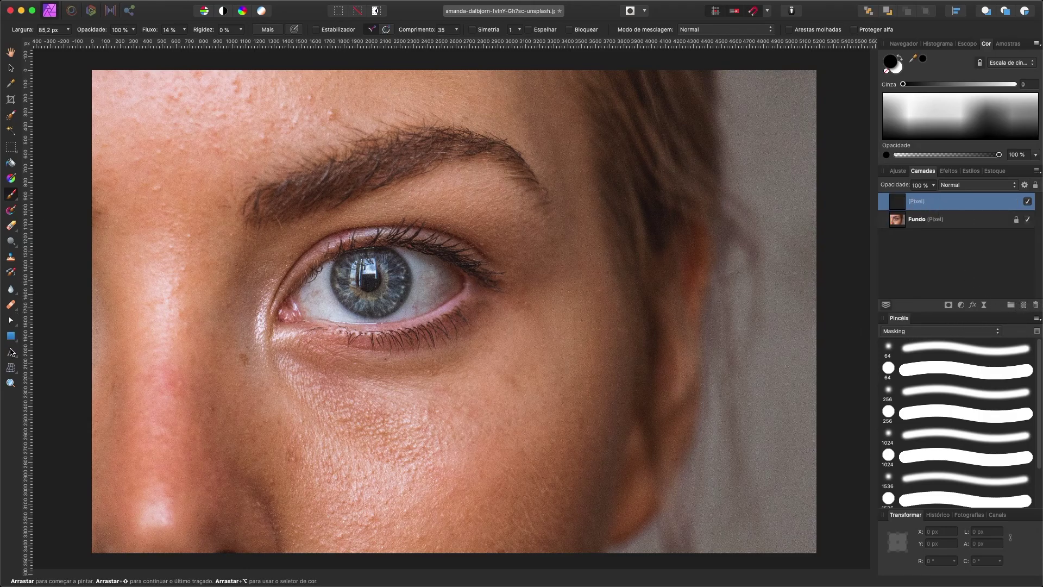
# - Flood-fill the new pixel layer with grey 50 and set its blend mode to Luz suave
pyautogui.click(11, 165)
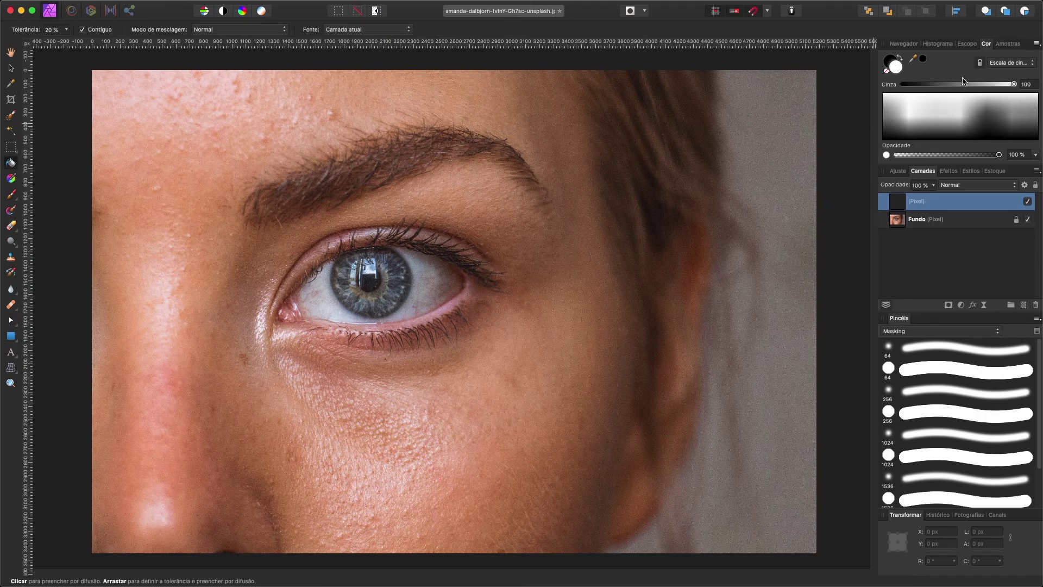
pyautogui.moveTo(1014, 84); pyautogui.dragTo(955, 86)
pyautogui.moveTo(1030, 84); pyautogui.dragTo(1008, 84)
pyautogui.write('50')
pyautogui.press('Return')
pyautogui.click(410, 500)
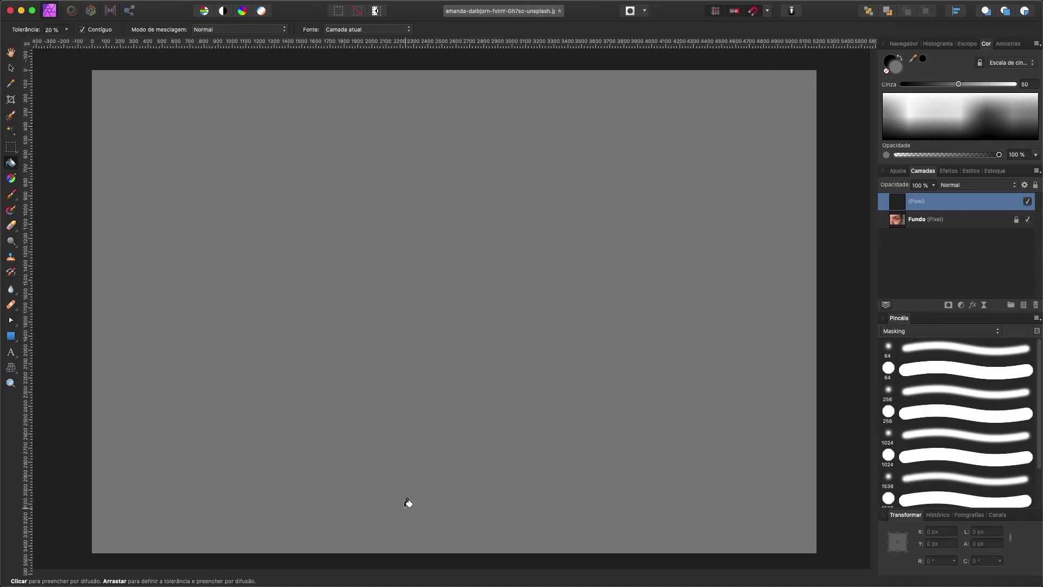
pyautogui.click(955, 191)
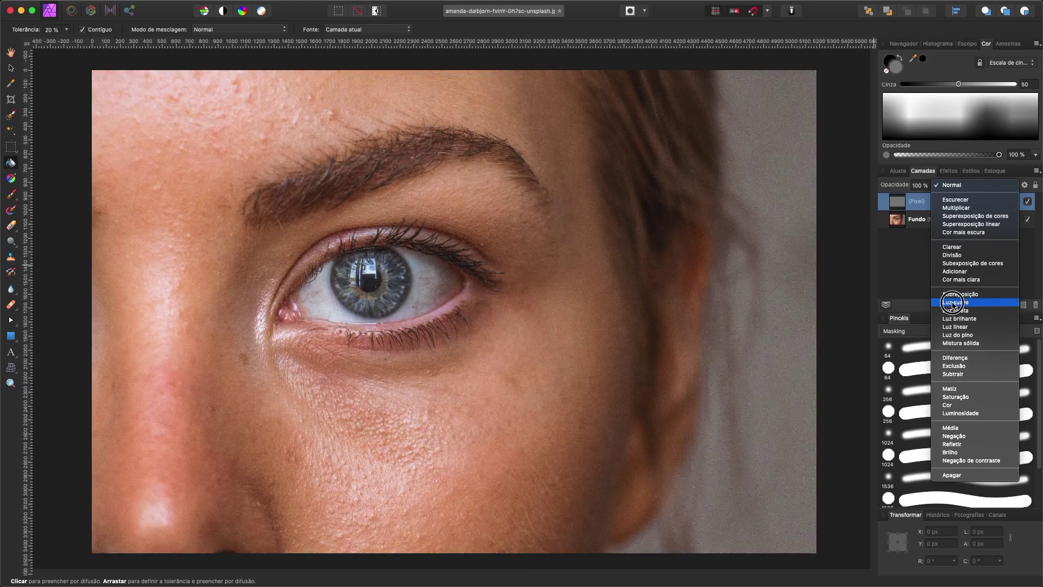
pyautogui.click(953, 303)
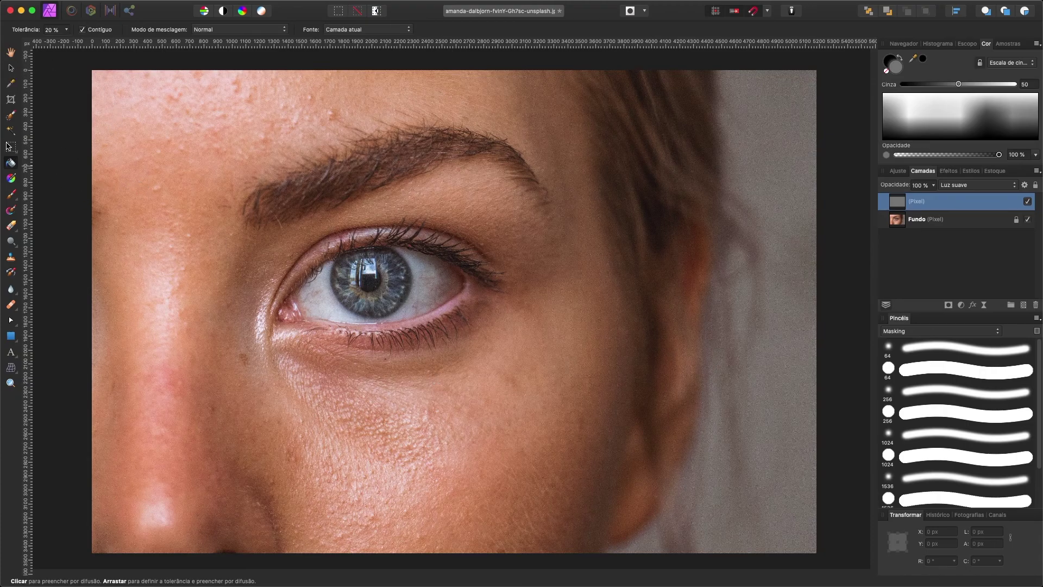
# - Return to the paint brush and set its flow to 10 %
pyautogui.click(13, 194)
pyautogui.click(184, 30)
pyautogui.moveTo(183, 43); pyautogui.dragTo(178, 45)
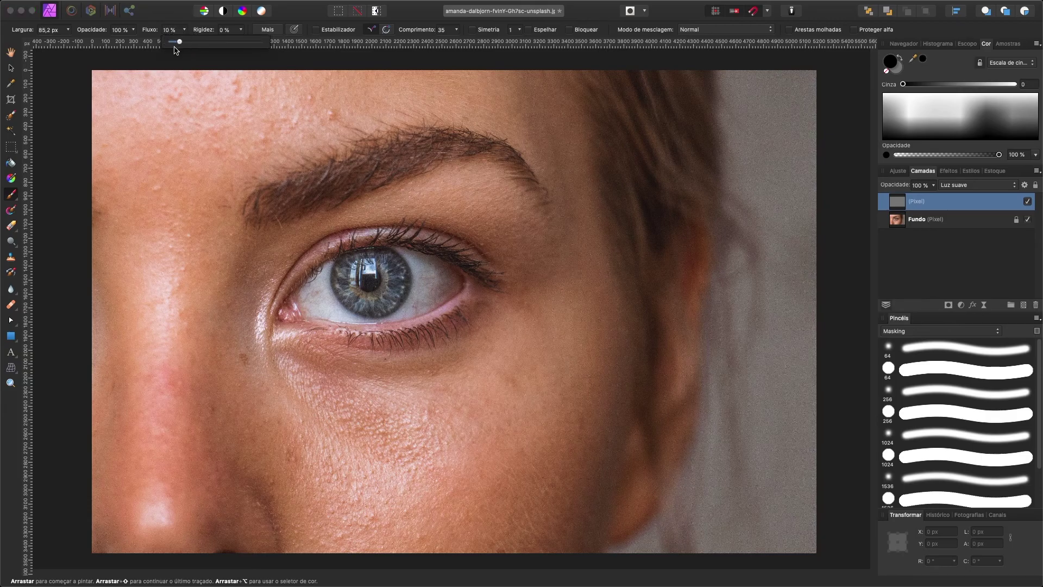
pyautogui.click(183, 31)
# - Set the brush's size jitter controller to Nenhum and its hardness to 0 %
pyautogui.click(294, 30)
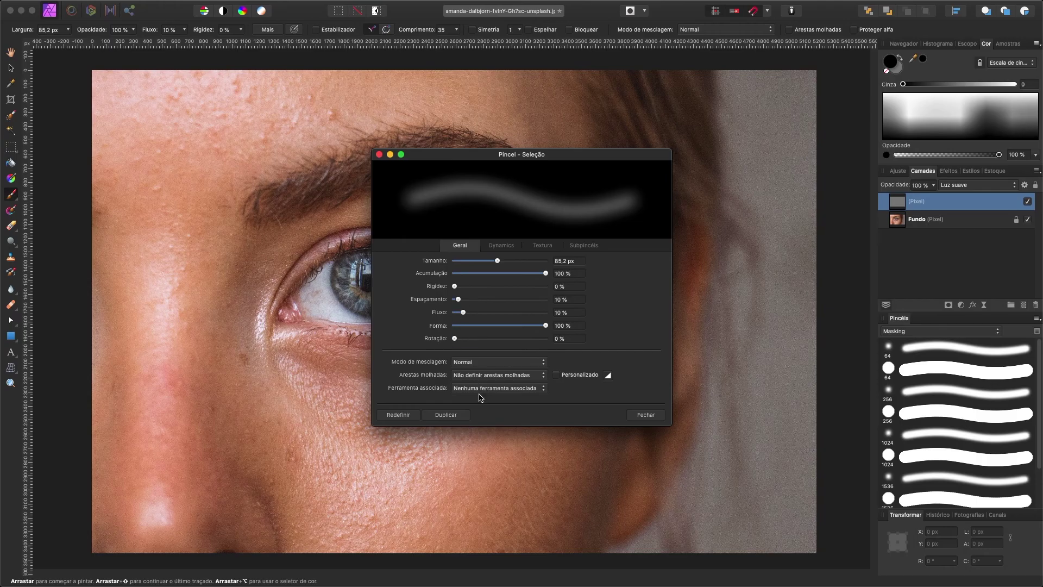
pyautogui.click(502, 245)
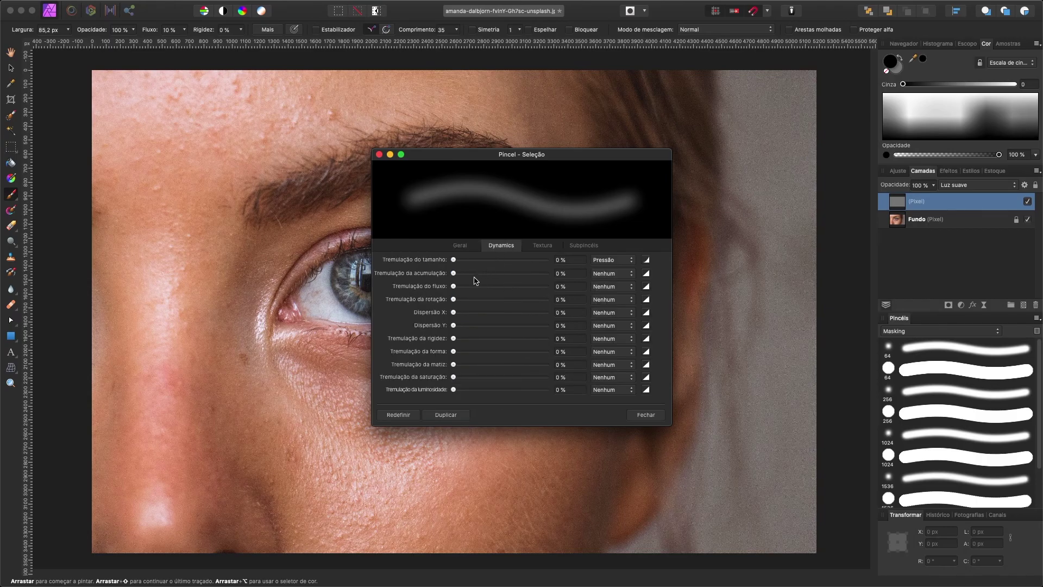
pyautogui.click(609, 260)
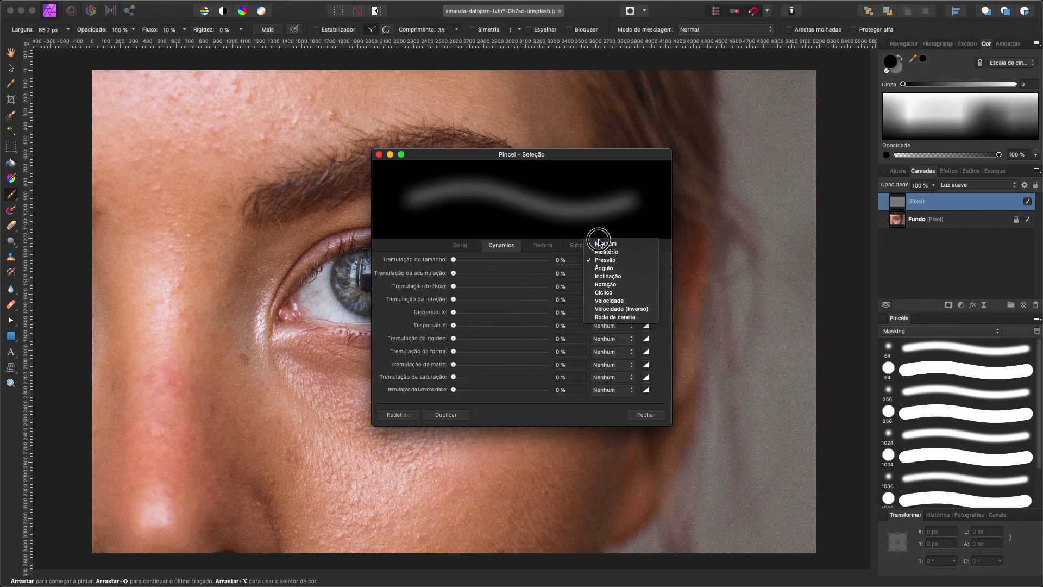
pyautogui.click(599, 238)
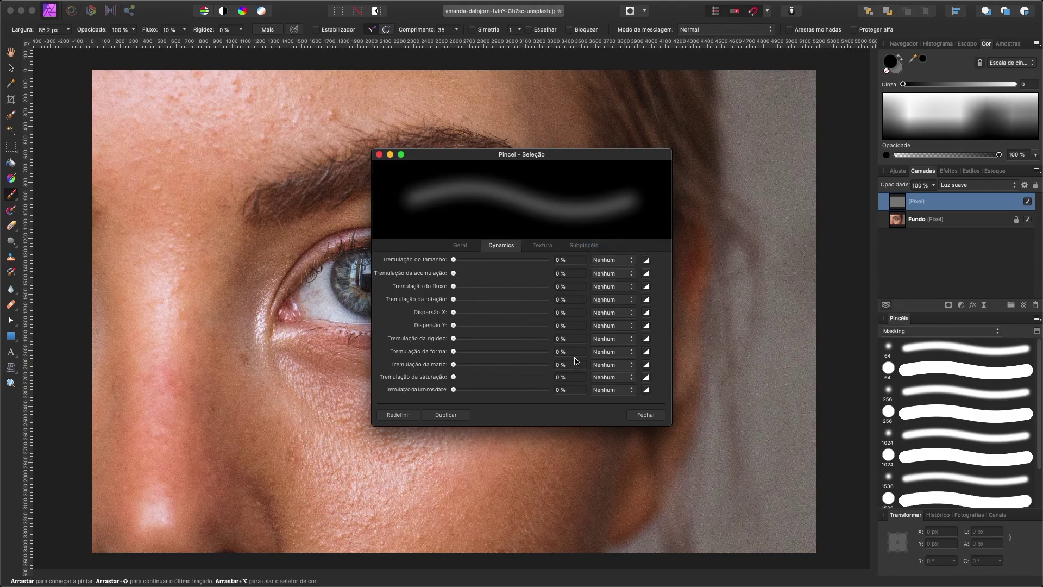
pyautogui.click(645, 414)
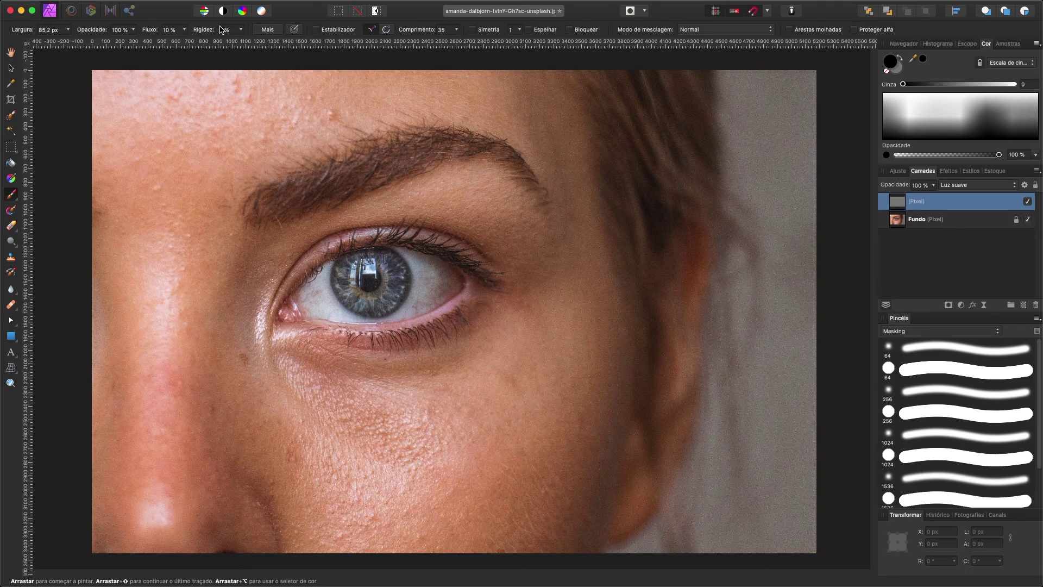
pyautogui.click(240, 29)
pyautogui.moveTo(241, 41); pyautogui.dragTo(206, 48)
# - Reduce the brush width to 22,2 px for the skin texture under the eye
pyautogui.scroll(10, 421, 460)
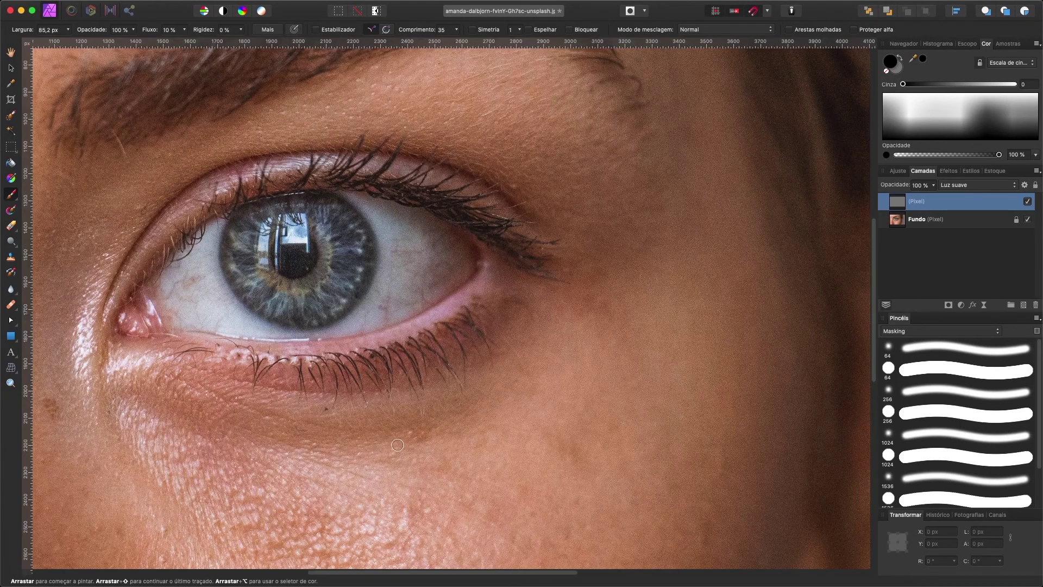
pyautogui.scroll(-3, 468, 336)
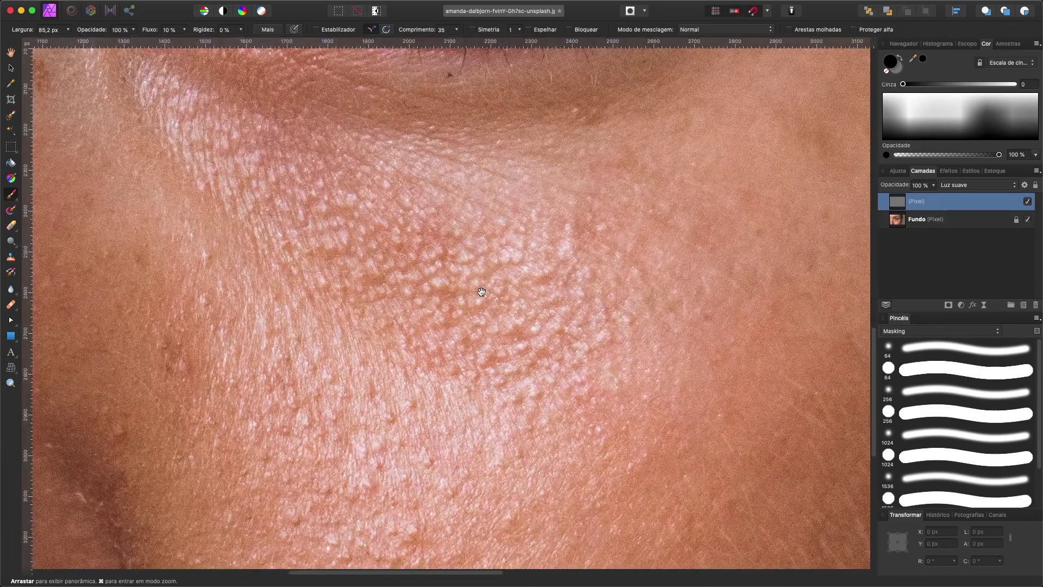
pyautogui.press('[')
pyautogui.press('[')
pyautogui.press('[')
pyautogui.press('[')
pyautogui.press('[')
pyautogui.press('[')
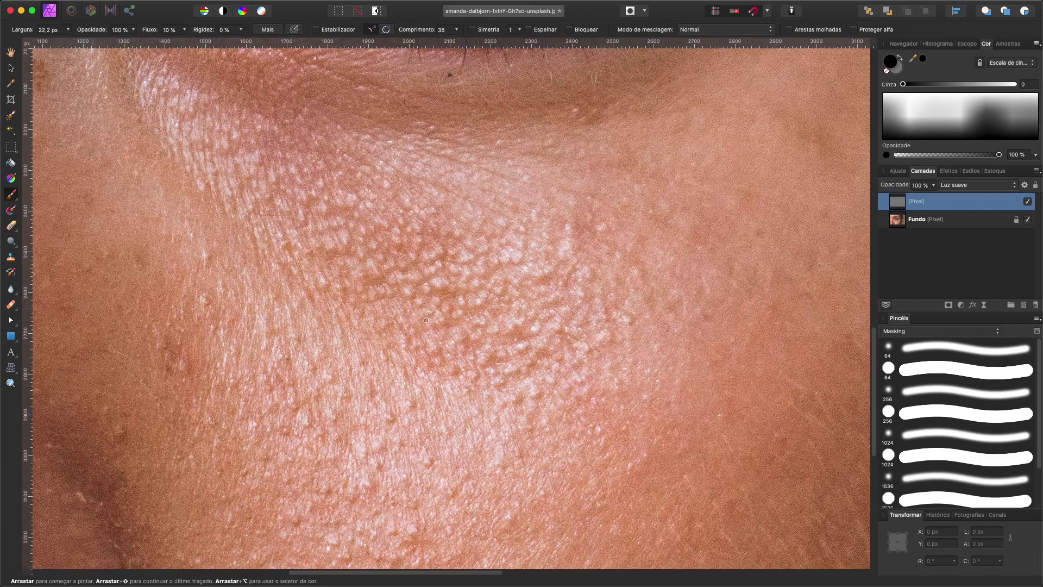
# - Set the painting colour to white with grey value 100, keeping black as the alternate colour
pyautogui.doubleClick(890, 63)
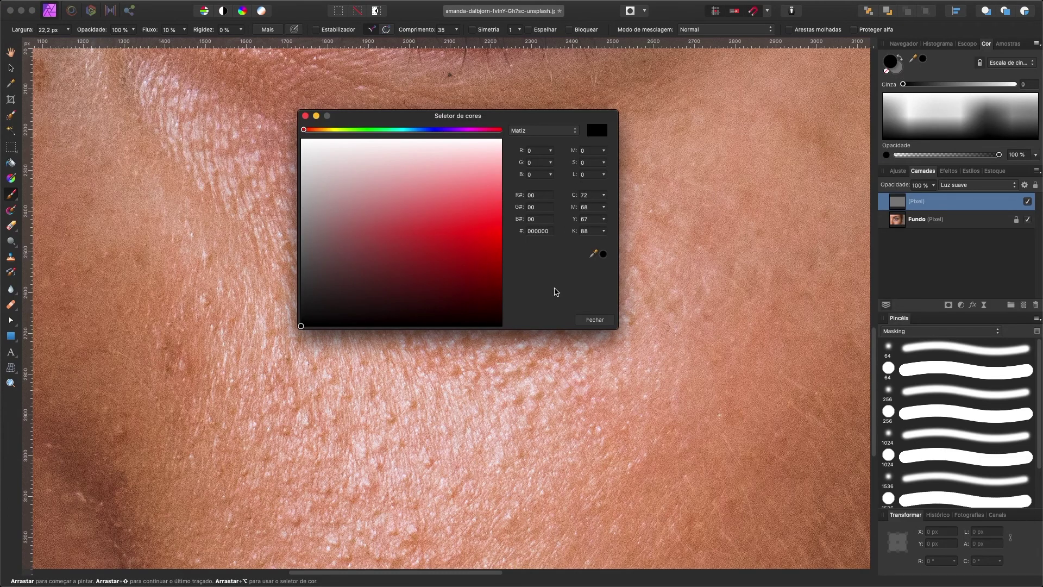
pyautogui.click(591, 319)
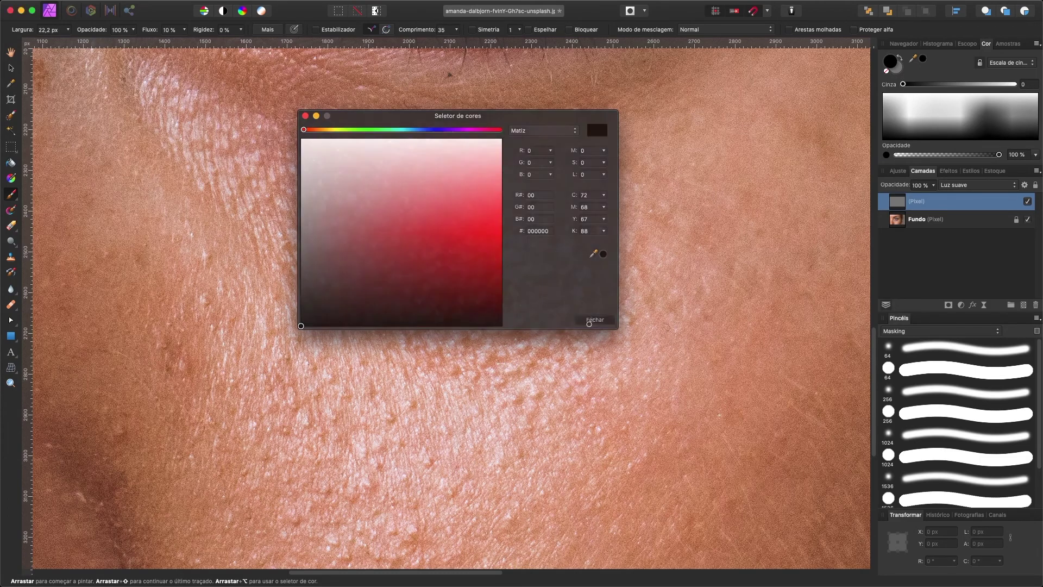
pyautogui.click(897, 69)
pyautogui.moveTo(956, 84); pyautogui.dragTo(1014, 84)
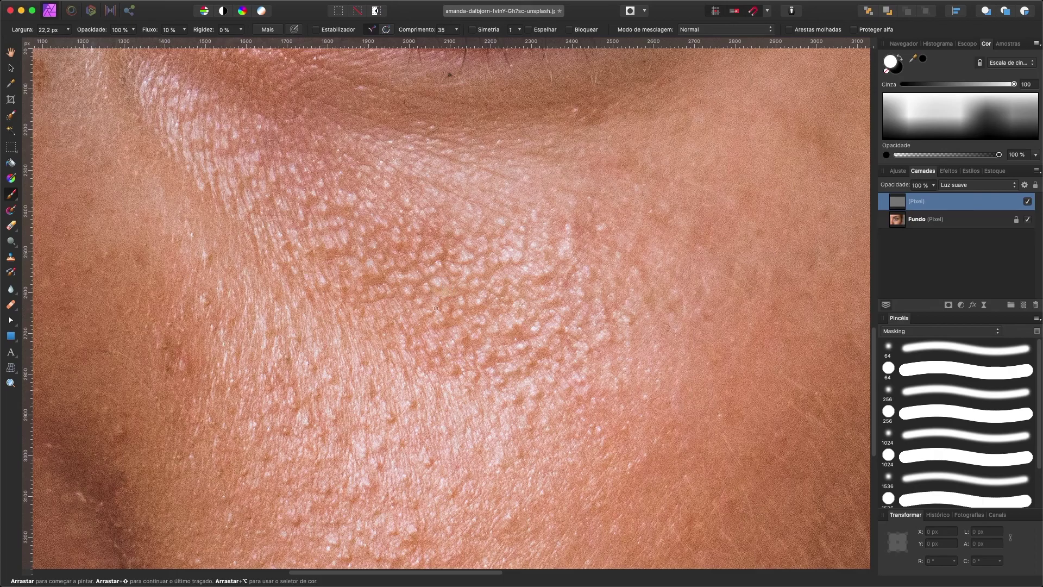
# - Paint a short white stroke on the skin under the eye and lower the brush flow to 3 %
pyautogui.moveTo(440, 295); pyautogui.dragTo(449, 299)
pyautogui.click(164, 30)
pyautogui.write('3')
pyautogui.press('Return')
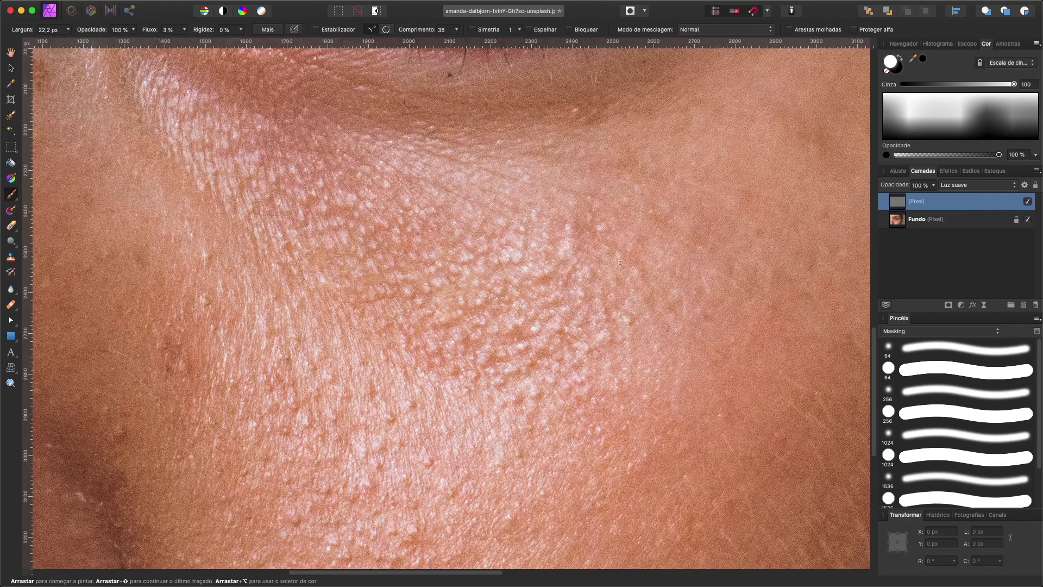
# - Add a Vibratilidade adjustment with vibrance and saturation at minimum, placed between the grey layer and Fundo
pyautogui.click(960, 306)
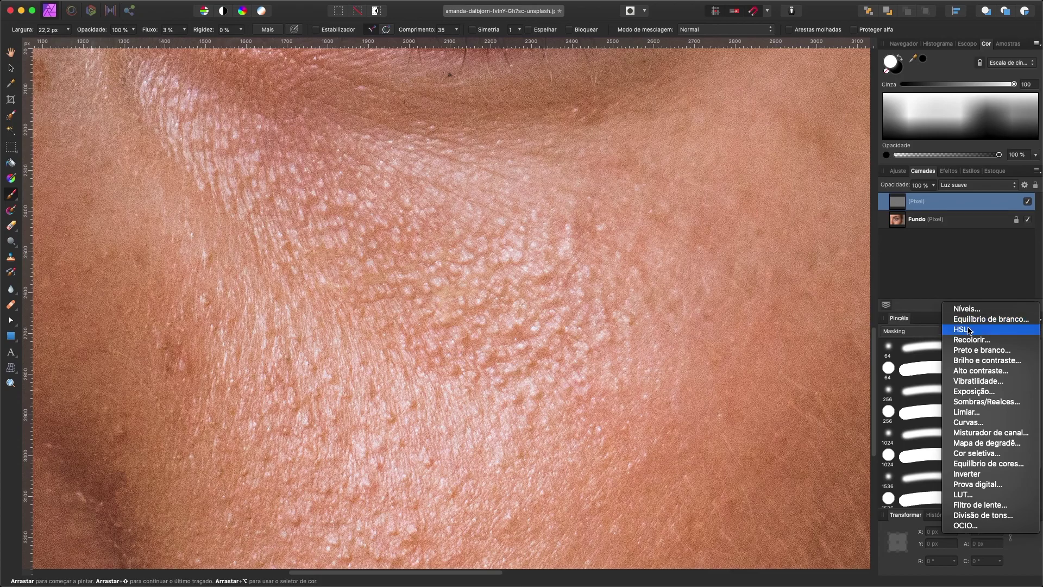
pyautogui.click(987, 382)
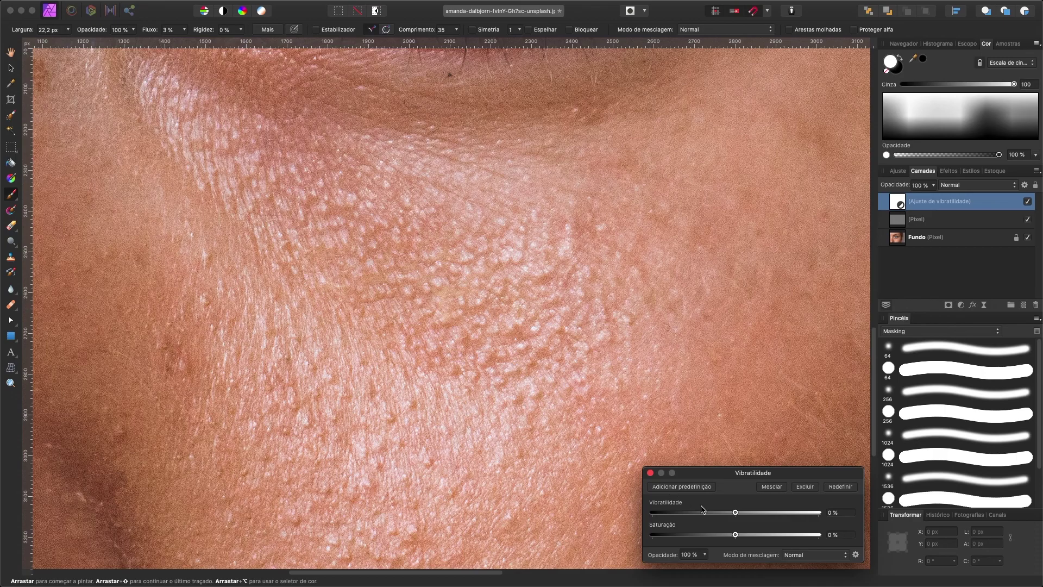
pyautogui.moveTo(733, 534); pyautogui.dragTo(633, 534)
pyautogui.moveTo(735, 512); pyautogui.dragTo(635, 513)
pyautogui.click(651, 472)
pyautogui.moveTo(940, 202); pyautogui.dragTo(939, 228)
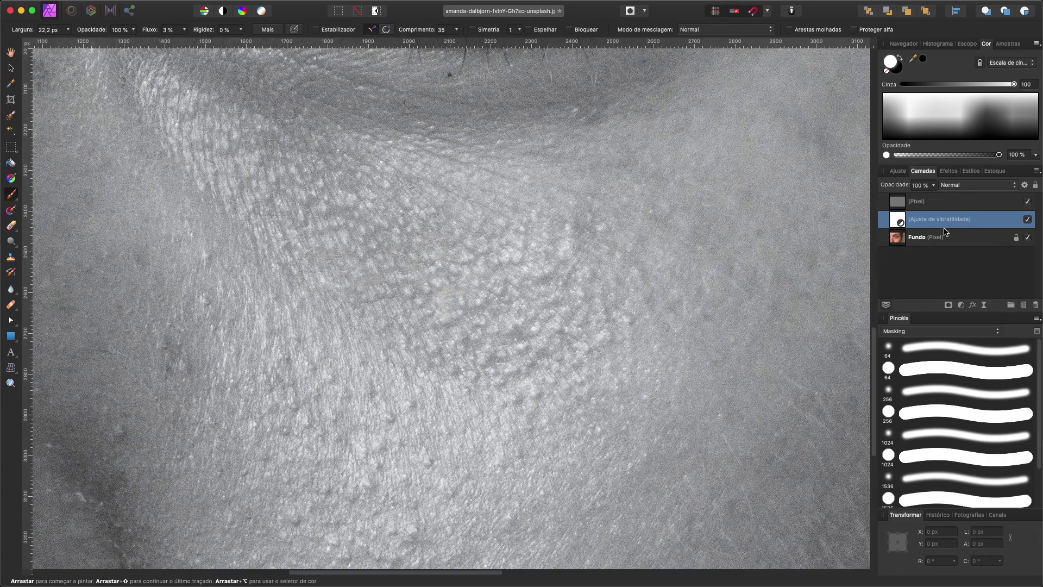
pyautogui.click(940, 202)
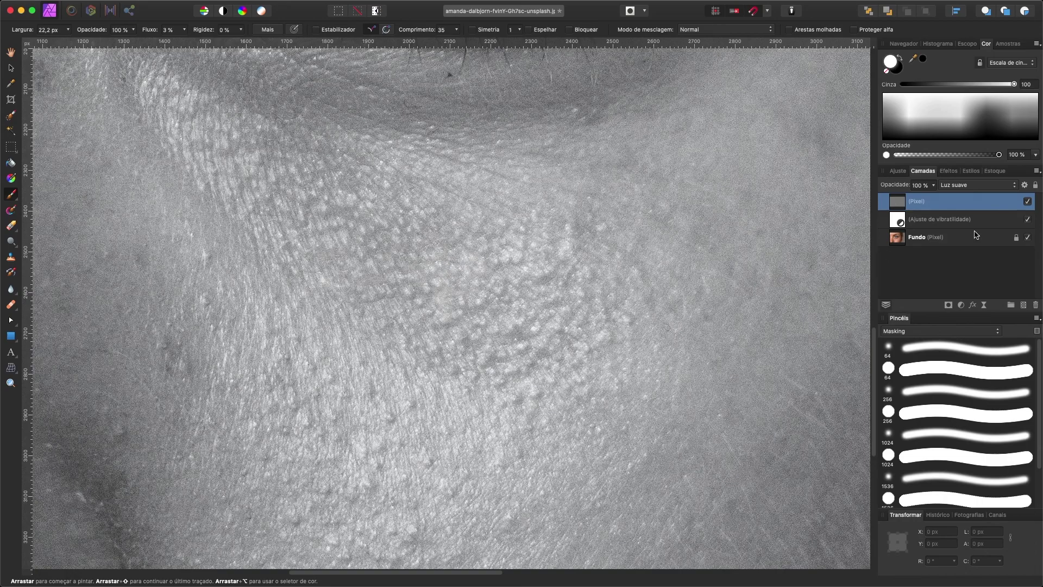
# - Hide the Vibratilidade adjustment and bring the forehead skin above the eyebrow into view
pyautogui.click(1027, 219)
pyautogui.press('space')
pyautogui.moveTo(298, 304); pyautogui.dragTo(560, 302)
pyautogui.moveTo(365, 224); pyautogui.dragTo(532, 328)
pyautogui.moveTo(305, 317); pyautogui.dragTo(365, 434)
pyautogui.moveTo(414, 221); pyautogui.dragTo(346, 471)
pyautogui.moveTo(449, 229); pyautogui.dragTo(364, 442)
pyautogui.moveTo(400, 198); pyautogui.dragTo(357, 411)
pyautogui.moveTo(442, 301); pyautogui.dragTo(482, 322)
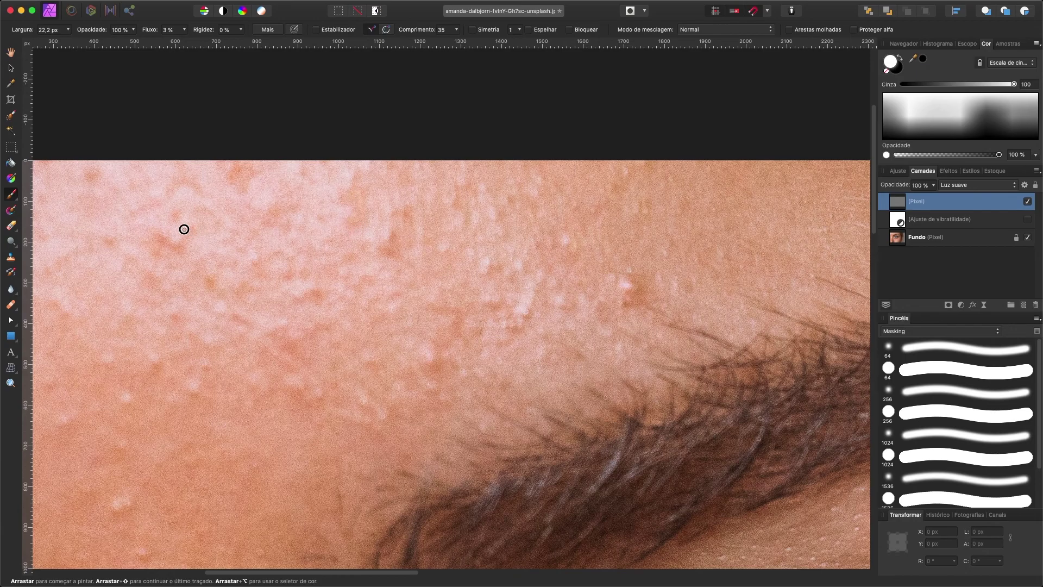
# - Alternate the brush colour between black and white for burning and dodging the forehead skin, ending on white
pyautogui.press('x')
pyautogui.click(900, 58)
pyautogui.click(901, 59)
pyautogui.press('x')
pyautogui.press('x')
pyautogui.press('x')
pyautogui.press('x')
pyautogui.press('x')
pyautogui.press('x')
pyautogui.press('x')
pyautogui.press('x')
pyautogui.press('x')
pyautogui.press('x')
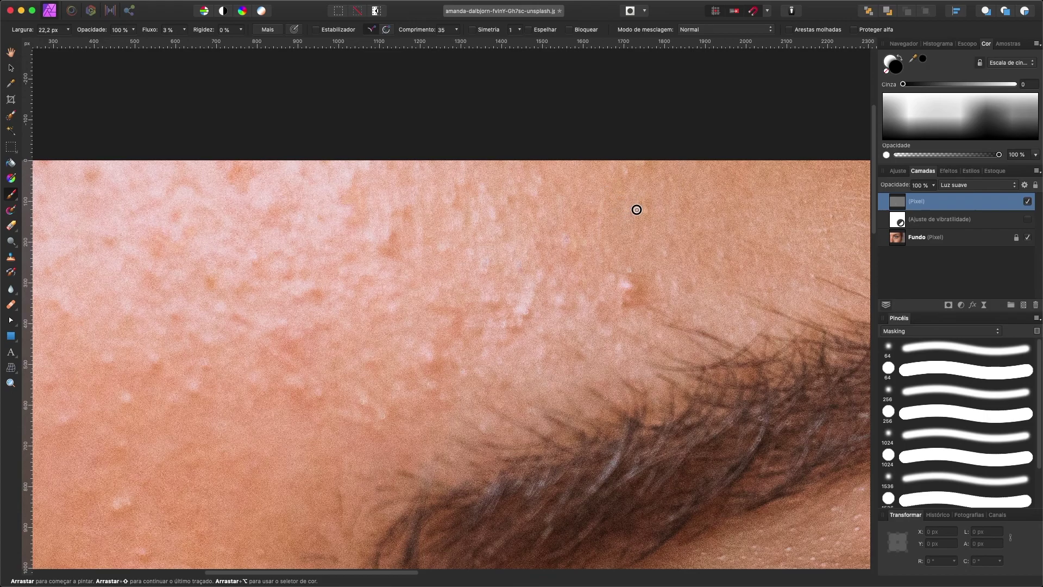
pyautogui.press('x')
# - Toggle the grey layer's visibility and compare the retouched skin close up and in the whole portrait
pyautogui.press('super+minus')
pyautogui.press('super+minus')
pyautogui.press('super+minus')
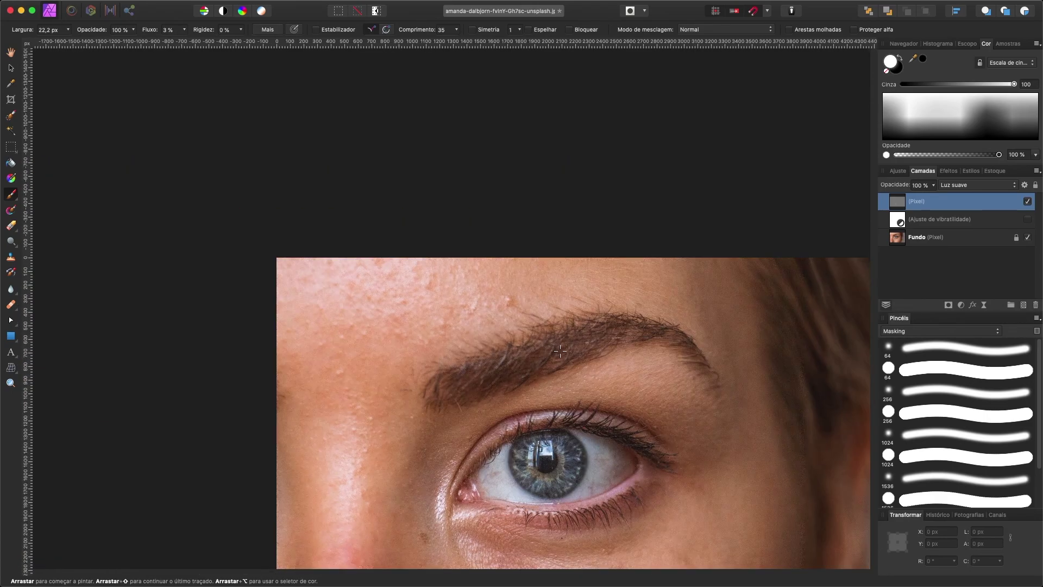
pyautogui.click(1028, 202)
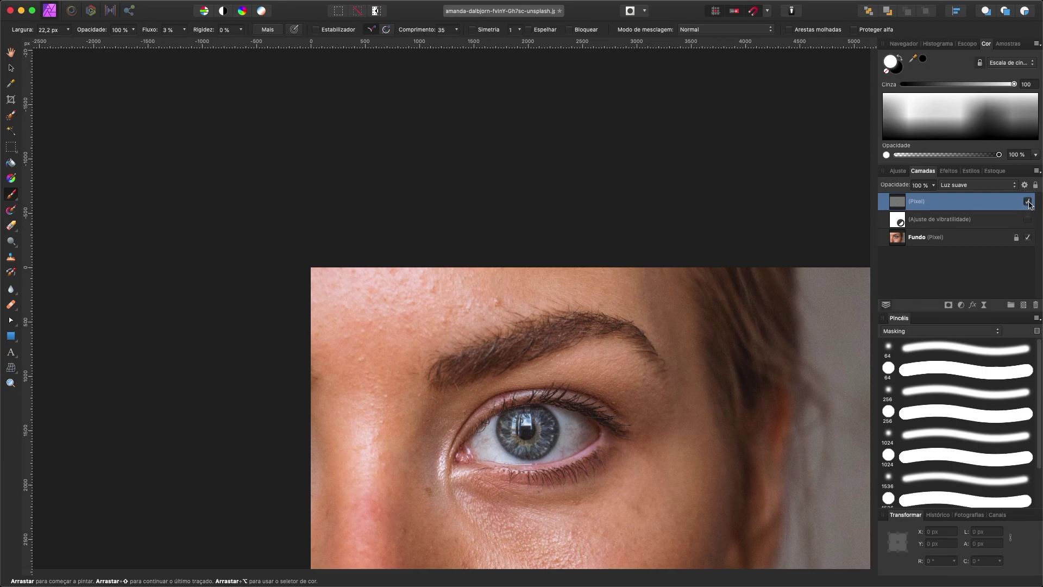
pyautogui.press('super+plus')
pyautogui.press('super+plus')
pyautogui.press('super+plus')
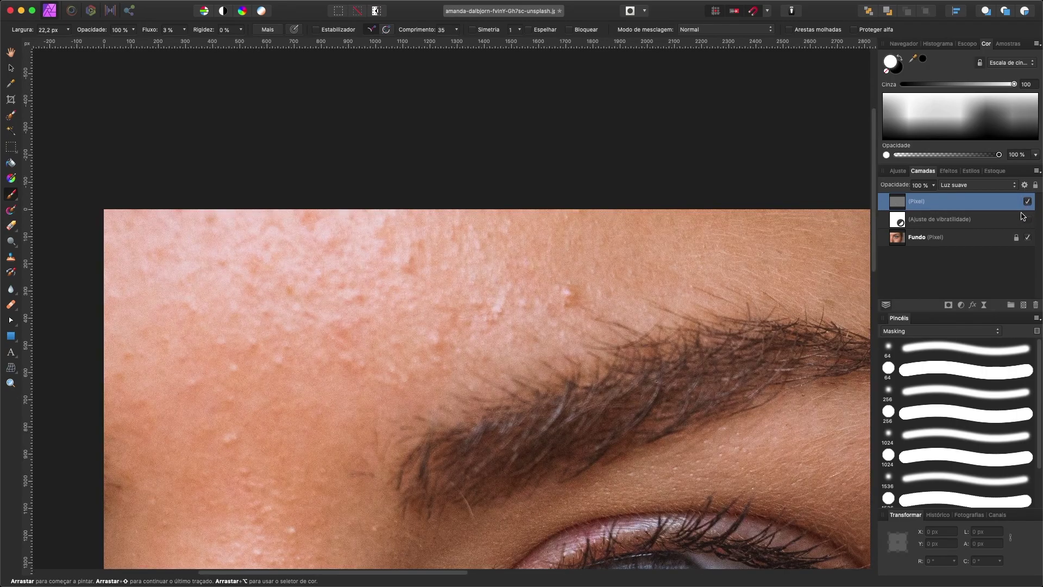
pyautogui.click(1029, 202)
pyautogui.press('super+minus')
pyautogui.press('super+minus')
pyautogui.press('super+minus')
pyautogui.moveTo(533, 384); pyautogui.dragTo(493, 244)
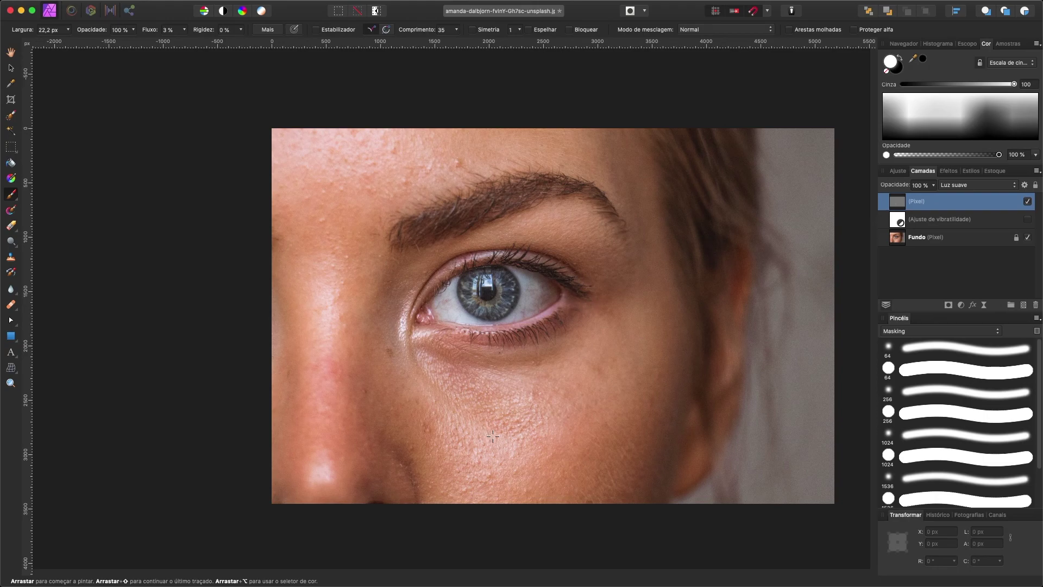
# - Switch to Krita and add a Reduzir a Saturação filter layer using the Brilho method above the fundo layer
pyautogui.press('super+Tab')
pyautogui.press('super+Tab')
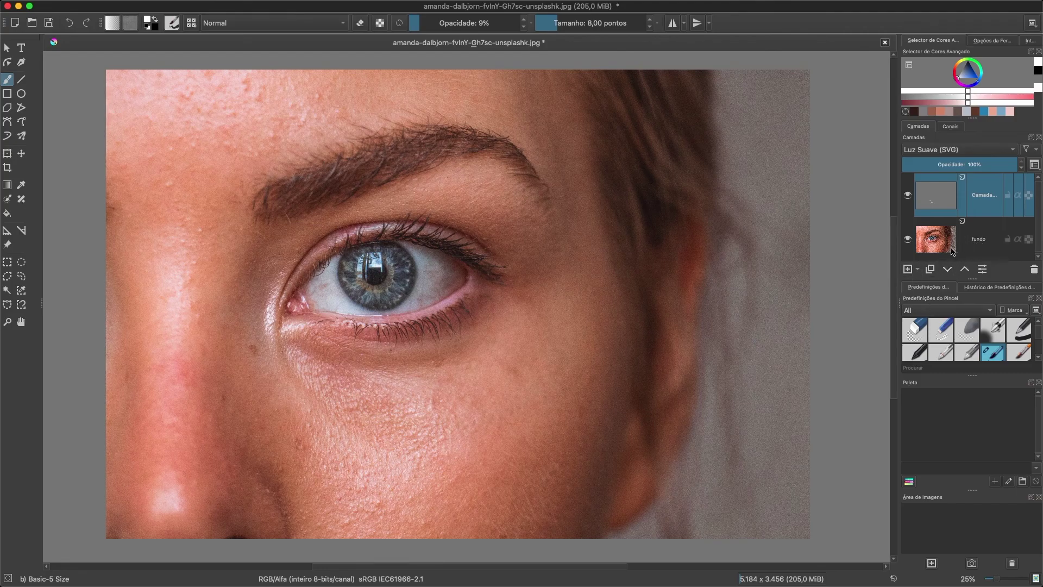
pyautogui.click(936, 244)
pyautogui.click(918, 269)
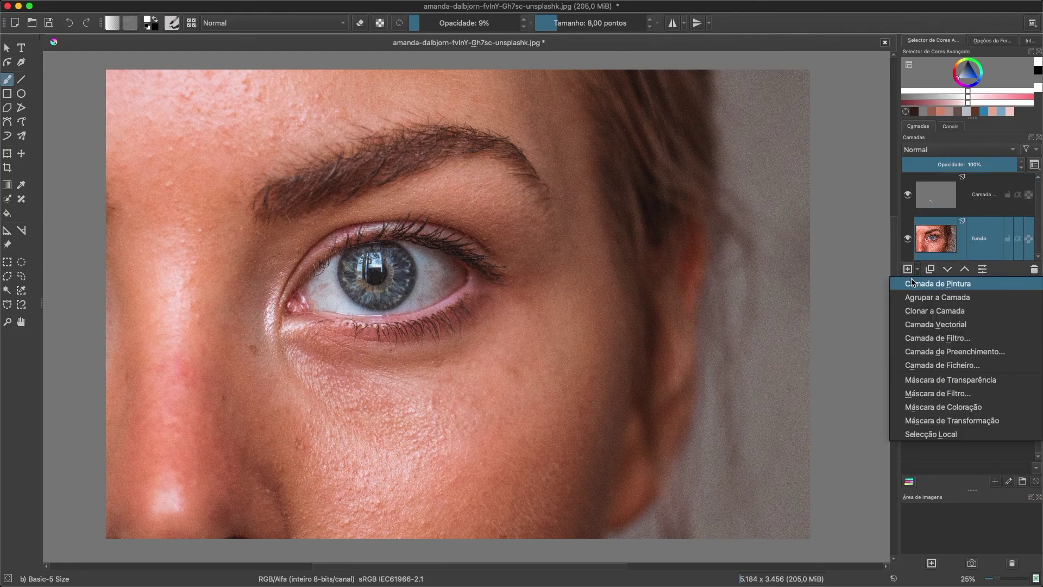
pyautogui.click(930, 339)
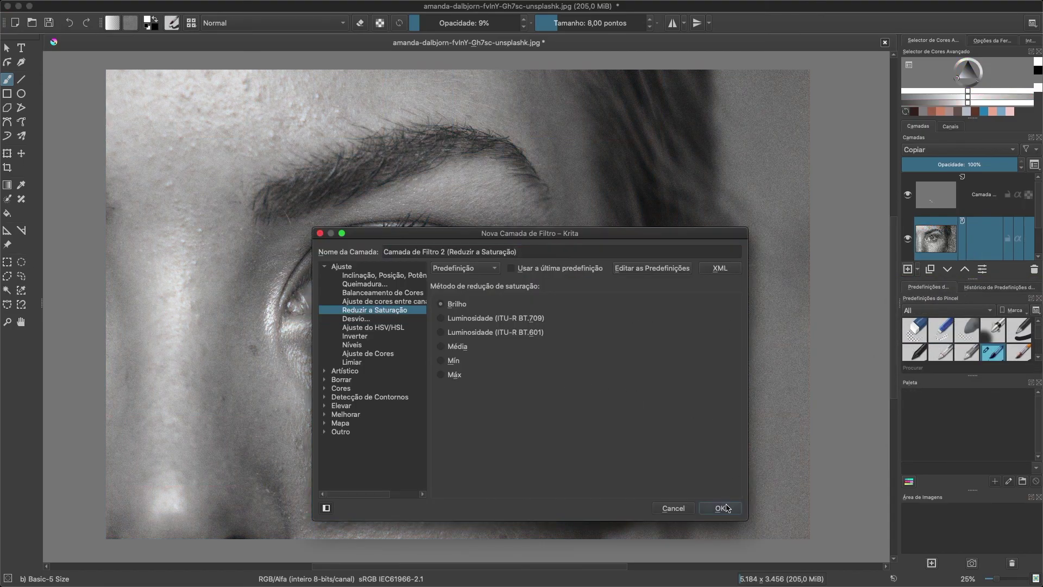
pyautogui.click(722, 507)
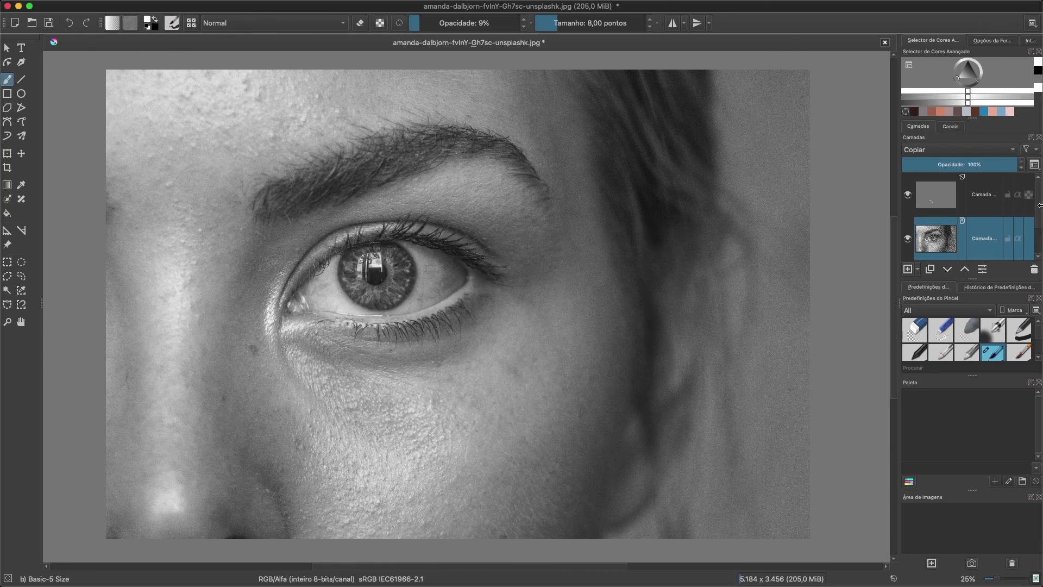
# - Toggle the desaturation filter layer's visibility to compare the portrait in colour and greyscale
pyautogui.scroll(-1, 934, 217)
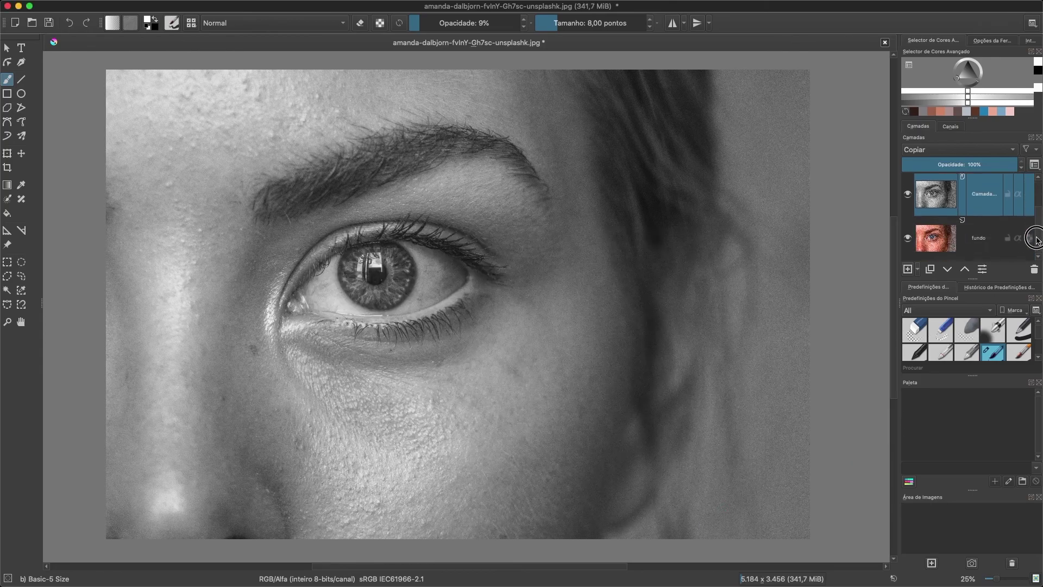
pyautogui.click(907, 194)
pyautogui.click(907, 194)
pyautogui.click(907, 194)
pyautogui.click(907, 194)
pyautogui.moveTo(1039, 218); pyautogui.dragTo(1038, 183)
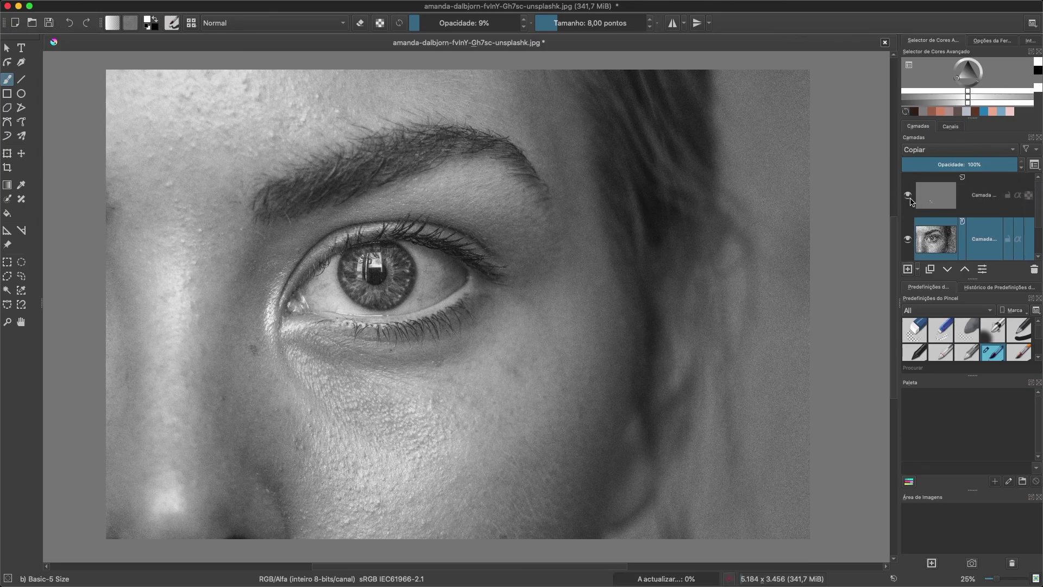
# - Switch to GIMP and duplicate the portrait layer underneath the grey Camada layer
pyautogui.click(909, 197)
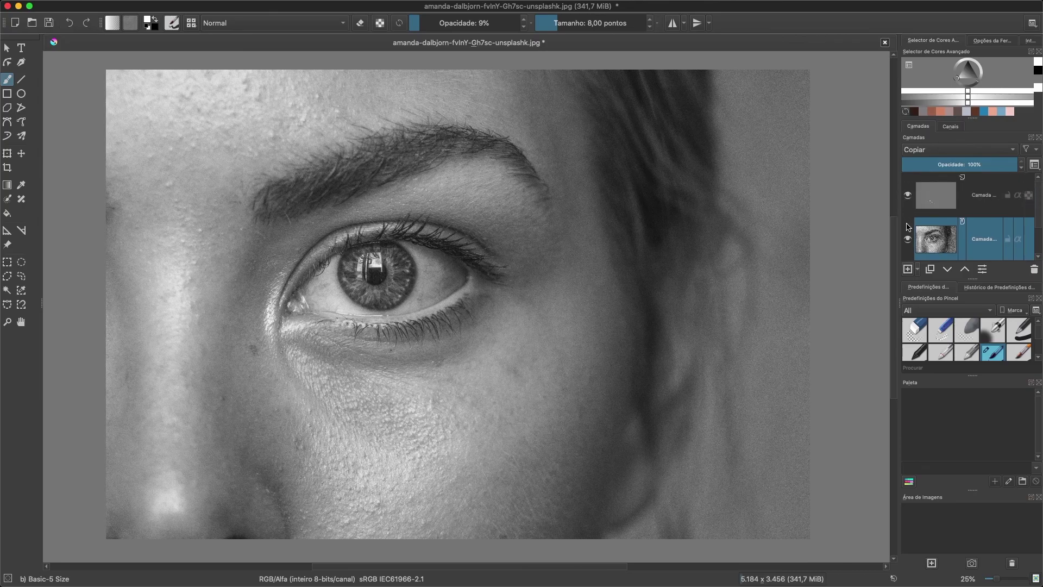
pyautogui.press('super+Tab')
pyautogui.press('Tab')
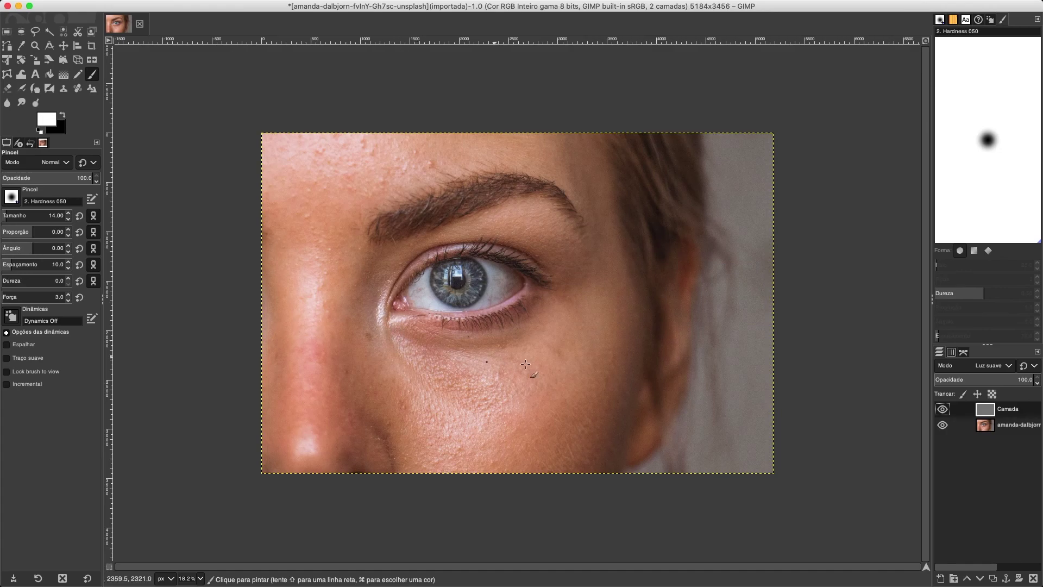
pyautogui.click(1011, 424)
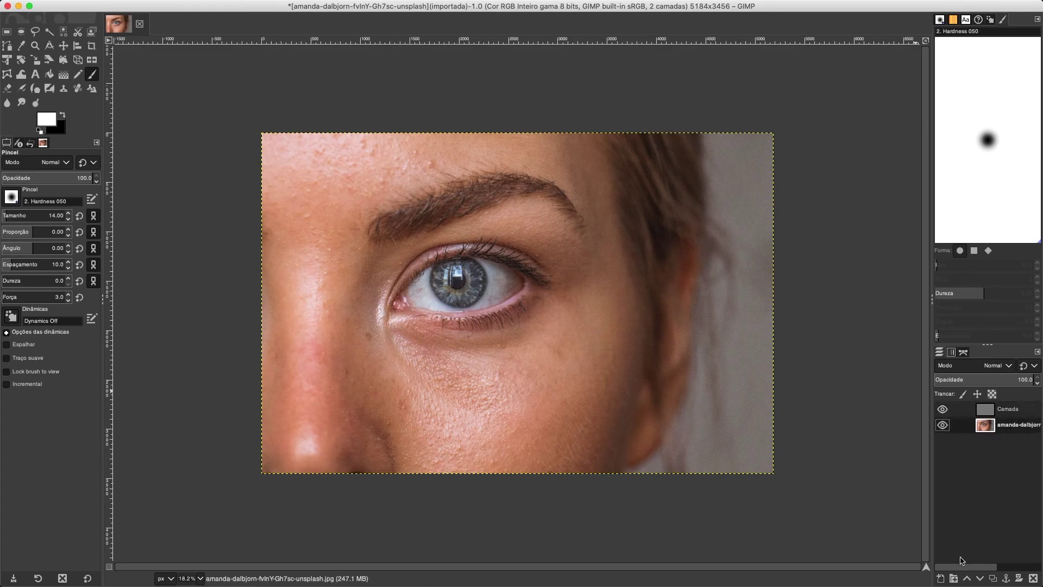
pyautogui.click(992, 578)
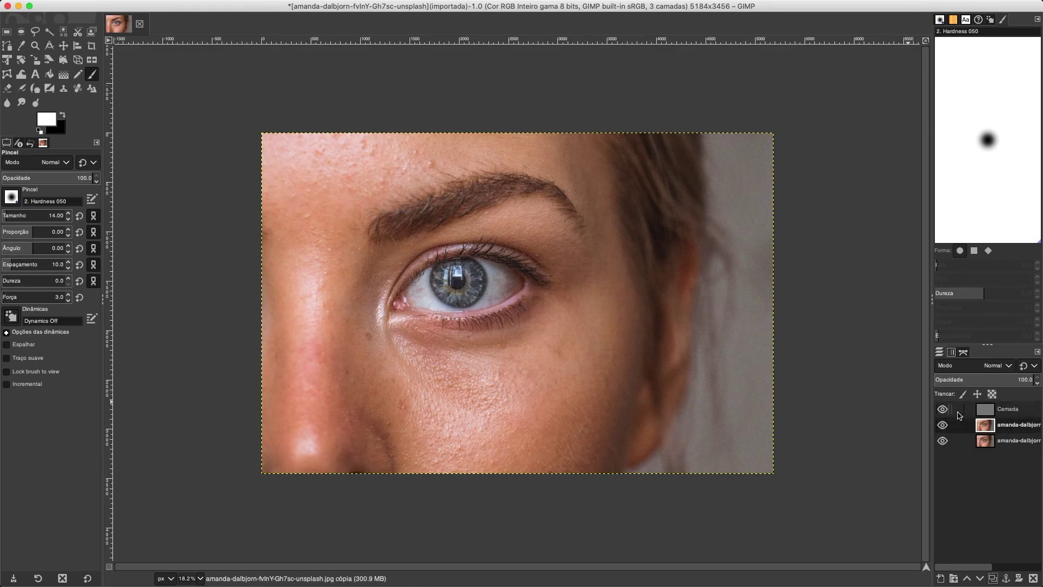
# - Desaturate the portrait copy with the Saturação adjustment, setting its Scale to 0
pyautogui.moveTo(349, 3)
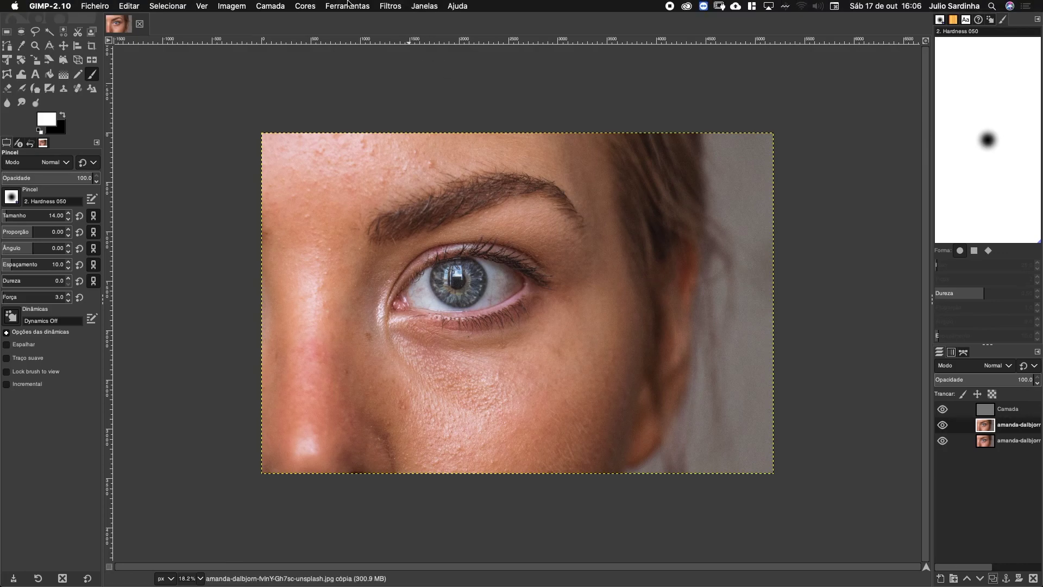
pyautogui.click(304, 5)
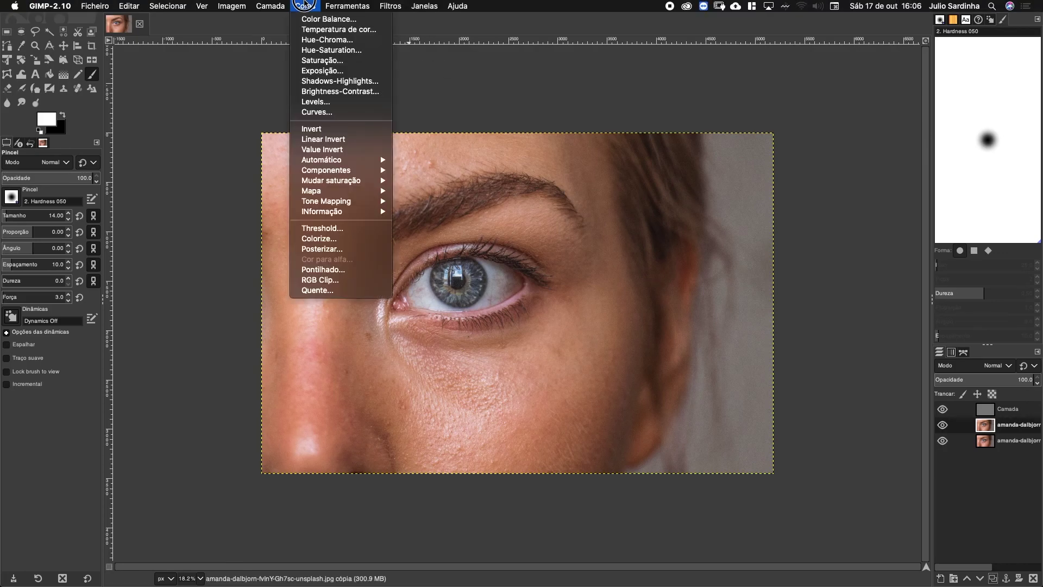
pyautogui.click(325, 60)
pyautogui.moveTo(308, 63); pyautogui.dragTo(11, 55)
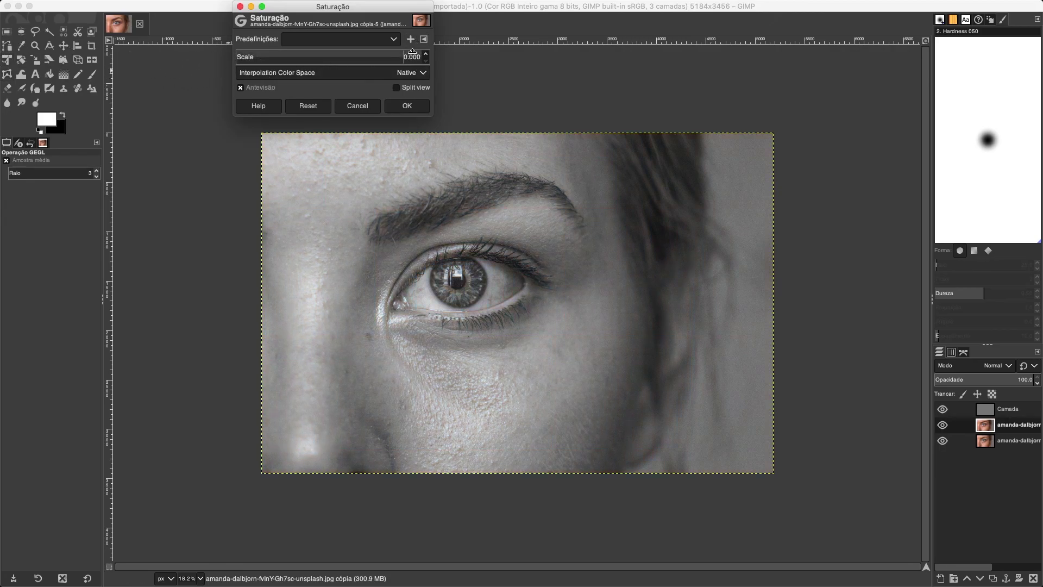
pyautogui.click(407, 106)
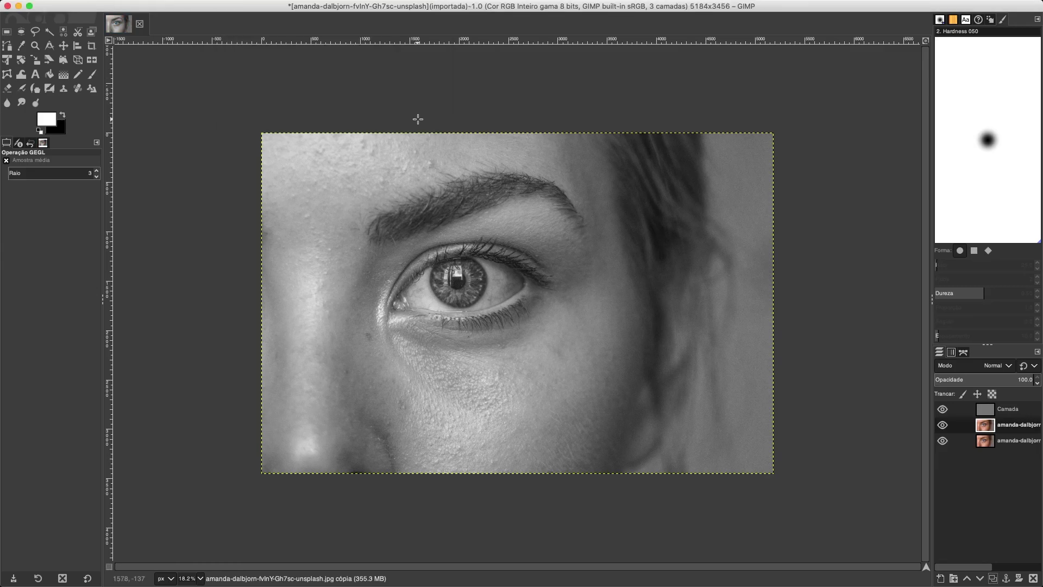
# - Toggle the desaturated copy's visibility to compare the portrait in colour and greyscale
pyautogui.click(942, 427)
pyautogui.click(943, 426)
pyautogui.click(943, 427)
pyautogui.click(942, 426)
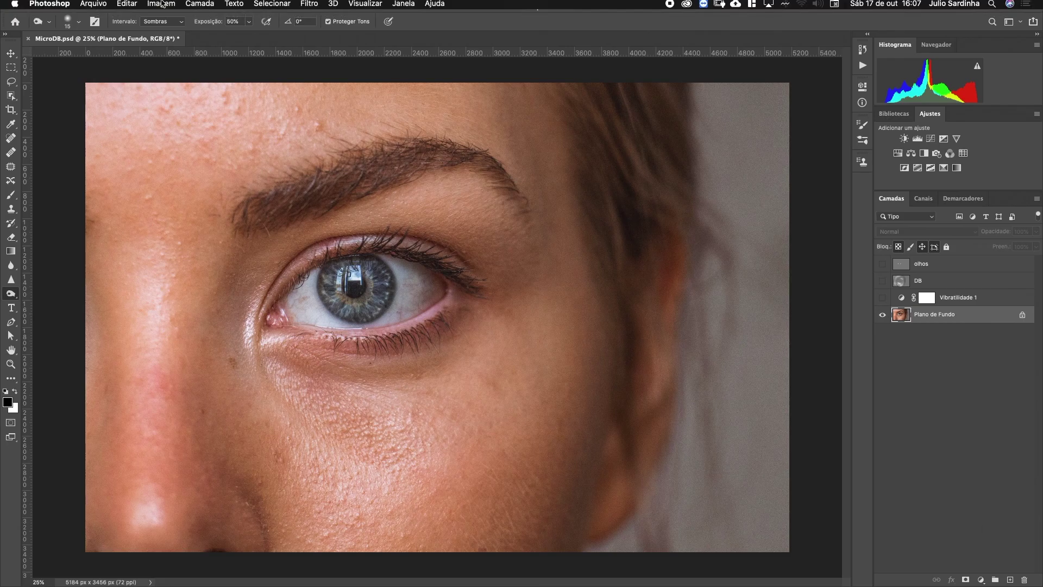
# - Add a layer named DB in Luz Indireta mode above Plano de Fundo, filled with the neutral 50% grey
pyautogui.click(196, 5)
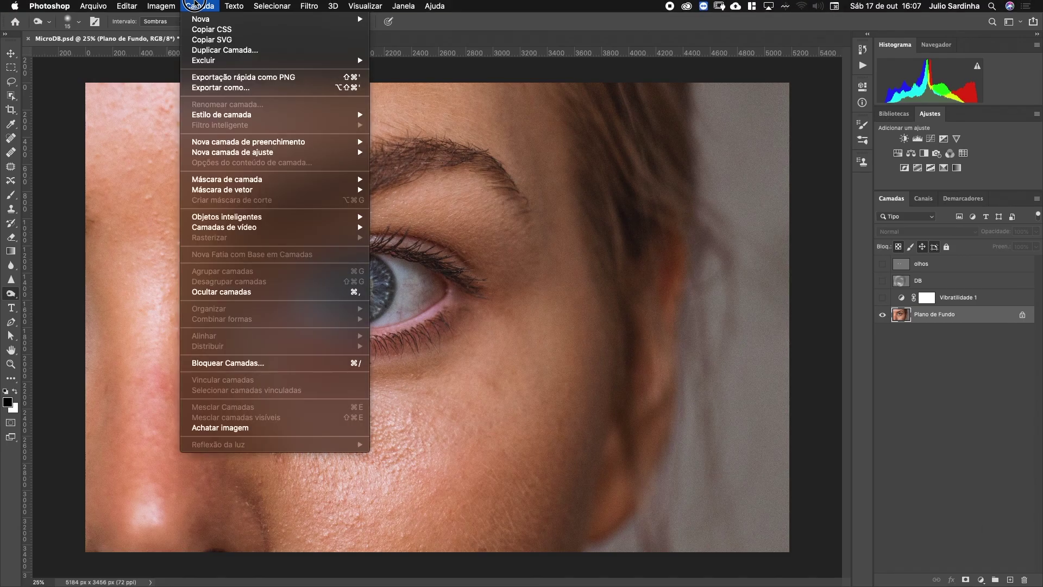
pyautogui.moveTo(207, 19)
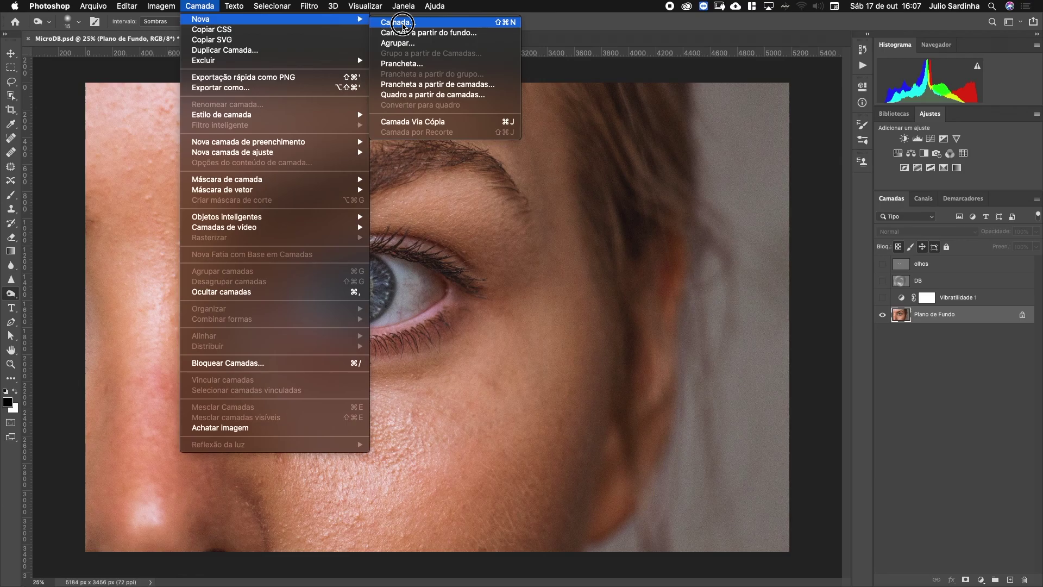
pyautogui.click(403, 24)
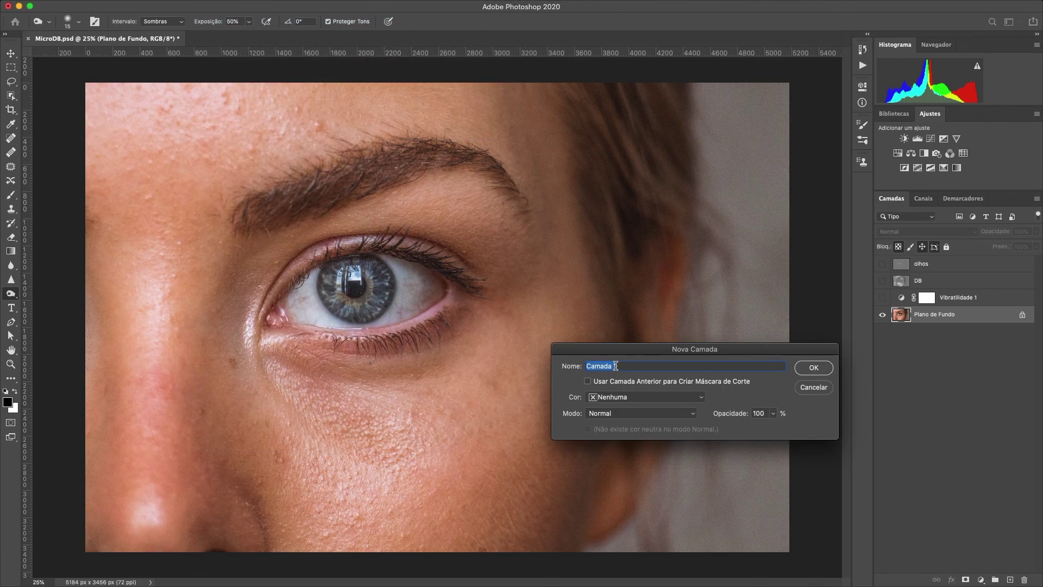
pyautogui.write('DB')
pyautogui.click(593, 413)
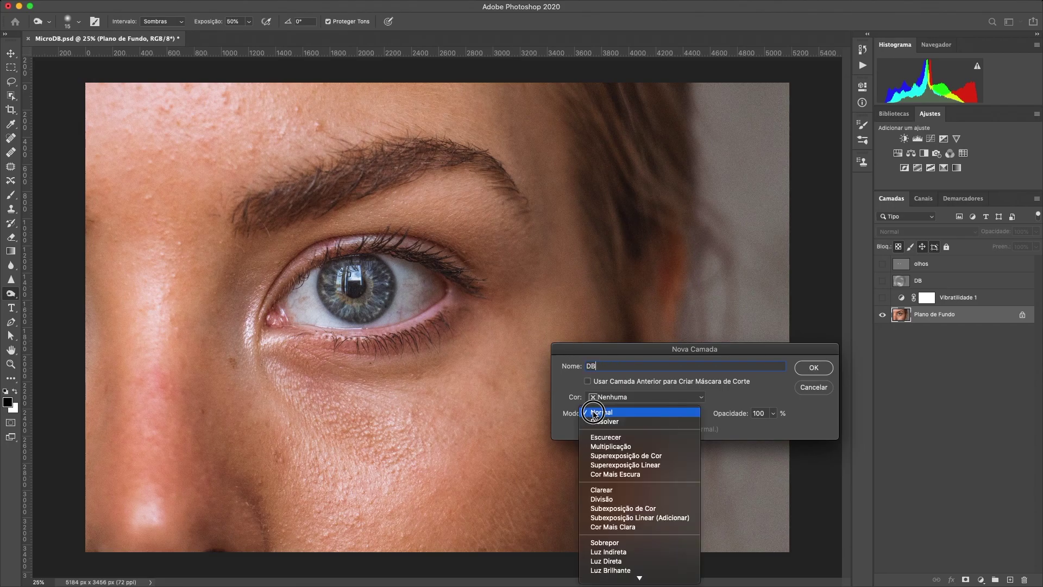
pyautogui.click(591, 552)
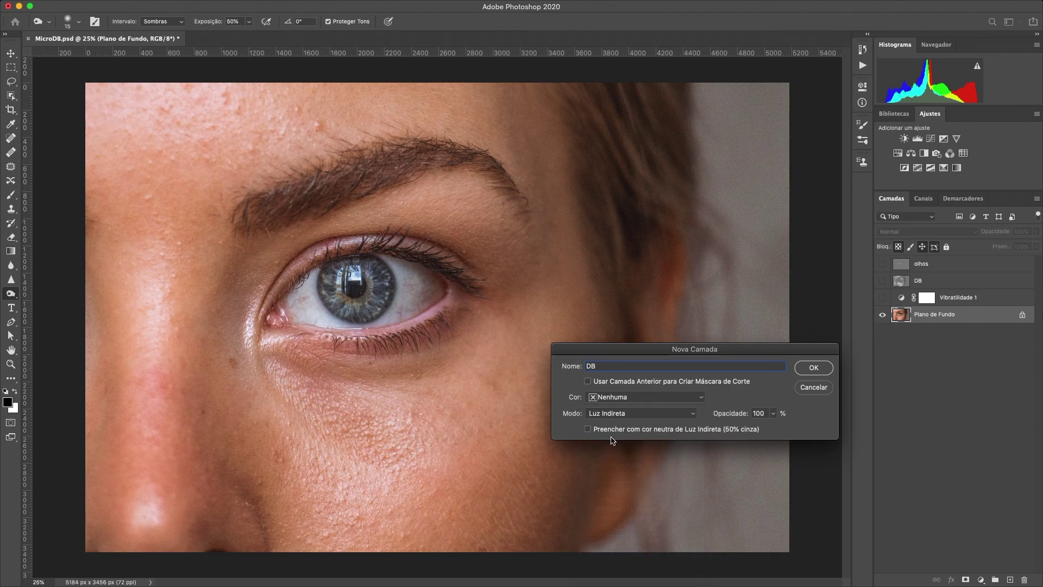
pyautogui.click(587, 429)
pyautogui.click(814, 368)
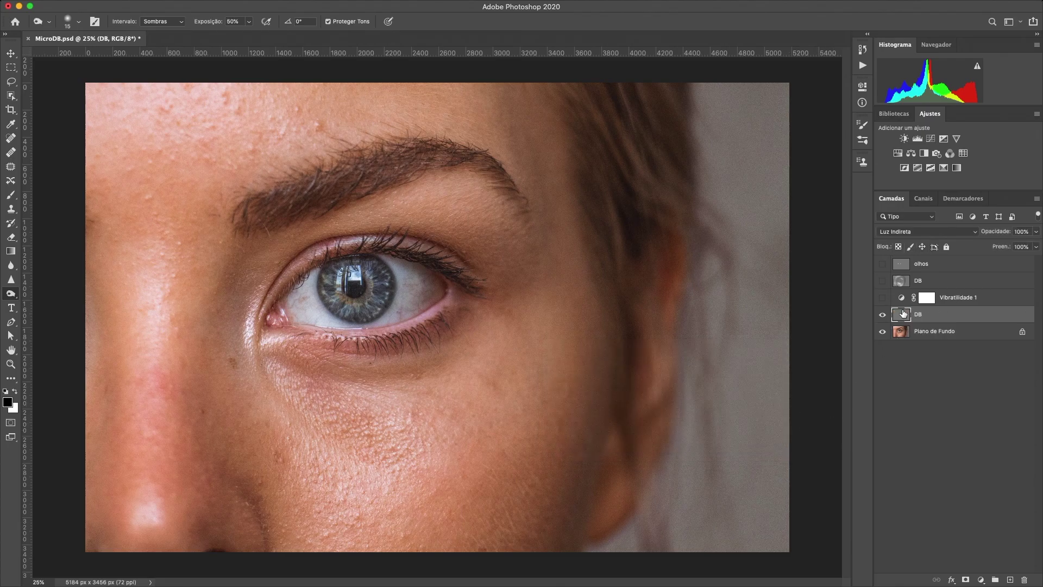
# - Toggle the new grey DB layer's visibility to check its effect on the portrait
pyautogui.click(882, 314)
pyautogui.click(883, 315)
pyautogui.click(883, 315)
pyautogui.click(883, 316)
# - Choose the Brush tool, turn off Dinâmica da Forma in its settings and use a flow of 3%
pyautogui.click(11, 195)
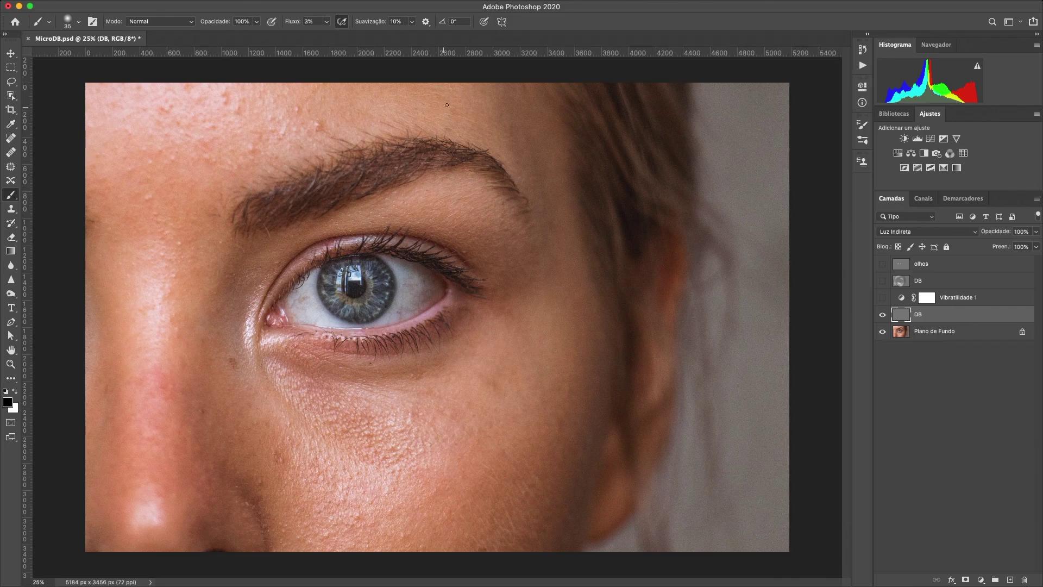
pyautogui.click(92, 22)
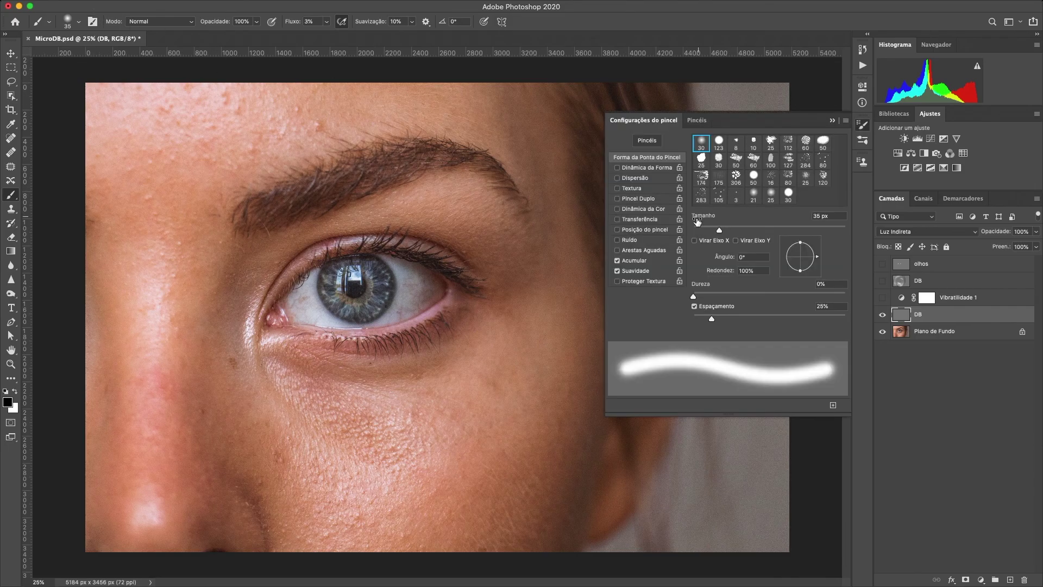
pyautogui.click(639, 168)
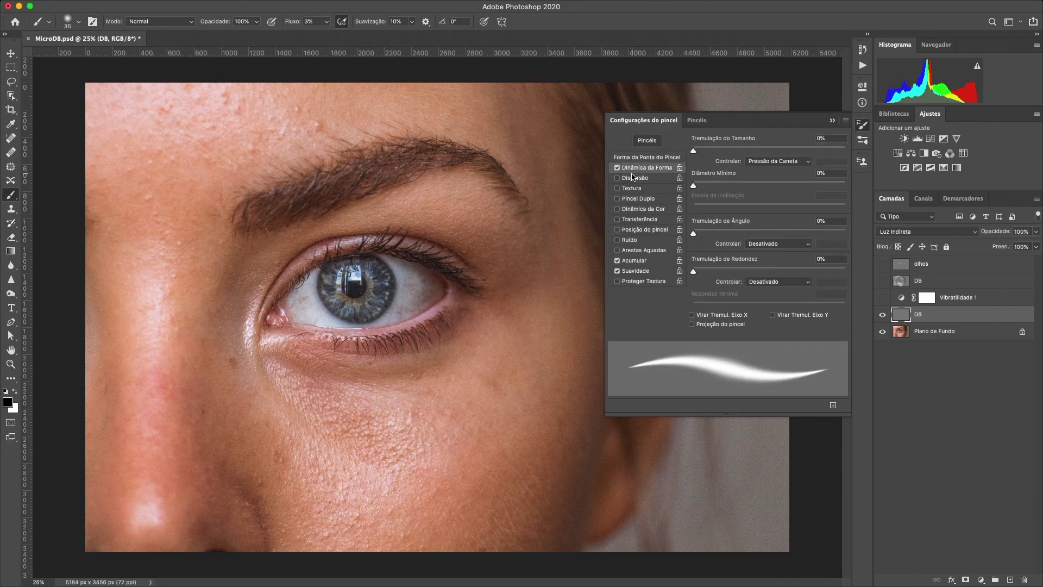
pyautogui.click(617, 168)
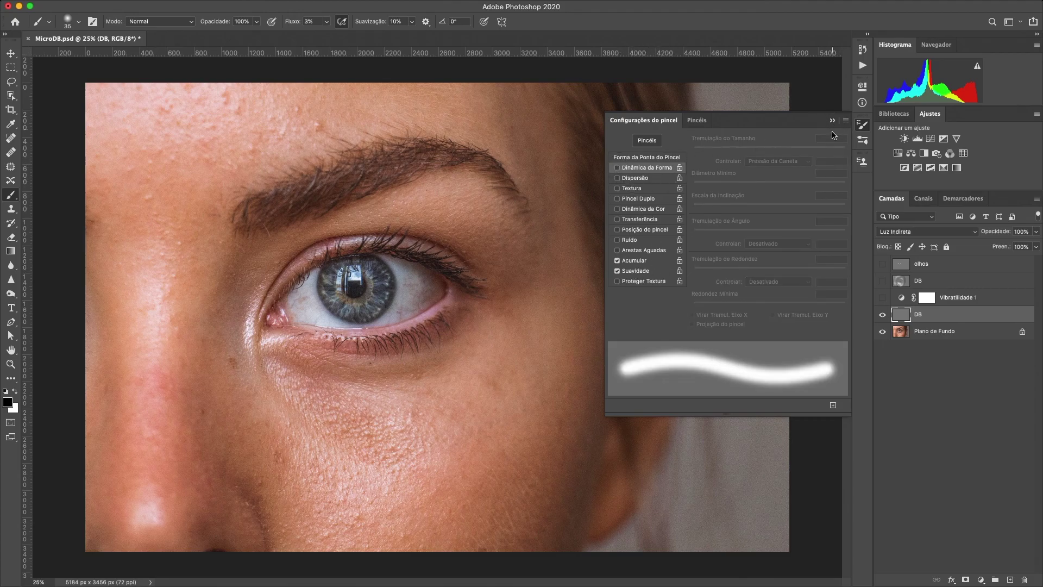
pyautogui.click(832, 121)
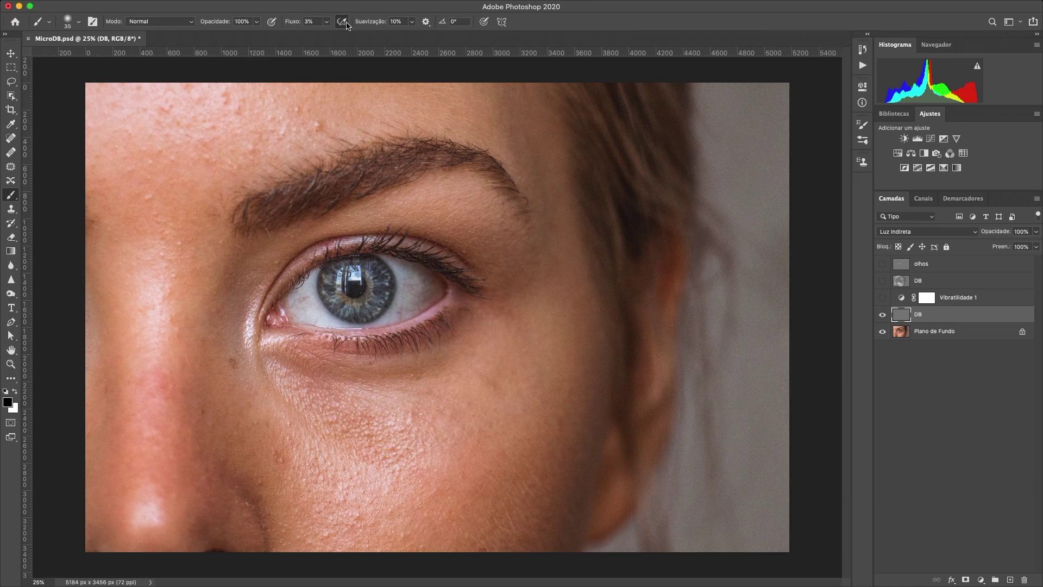
pyautogui.click(311, 22)
# - Reduce the brush to 20 px and paint the cheek skin below the eye on the DB layer, first with black, then white
pyautogui.press('super+plus')
pyautogui.press('super+plus')
pyautogui.moveTo(294, 472); pyautogui.dragTo(425, 242)
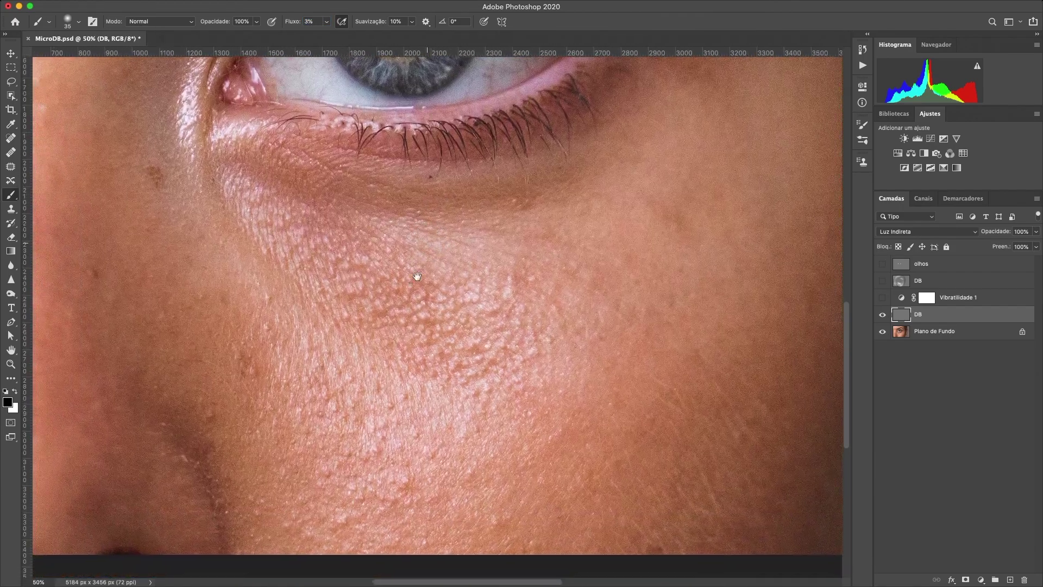
pyautogui.press('super+plus')
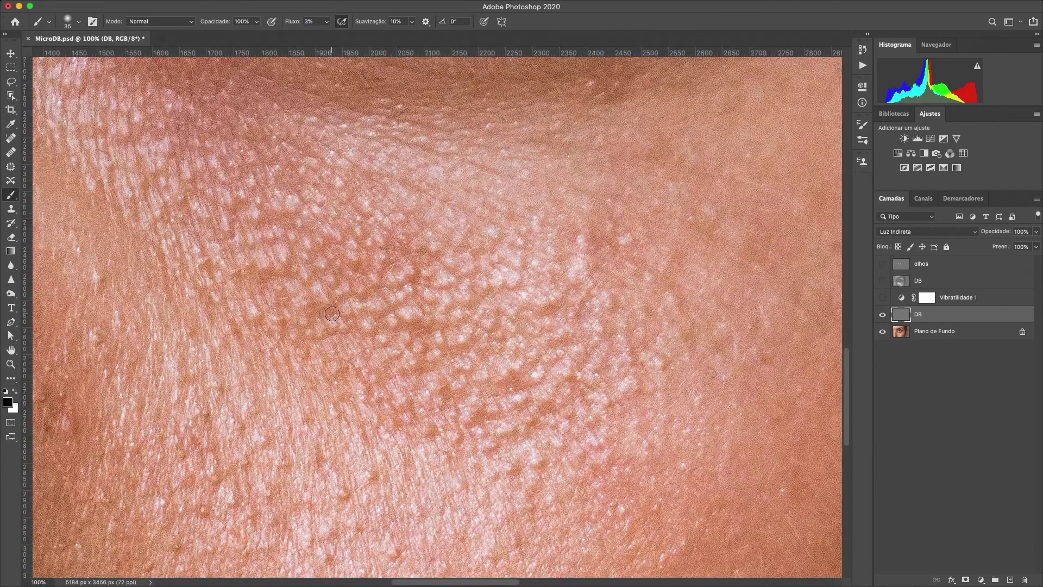
pyautogui.press('[')
pyautogui.press('[')
pyautogui.press('[')
pyautogui.click(315, 311)
pyautogui.moveTo(321, 313); pyautogui.dragTo(329, 309)
pyautogui.press('x')
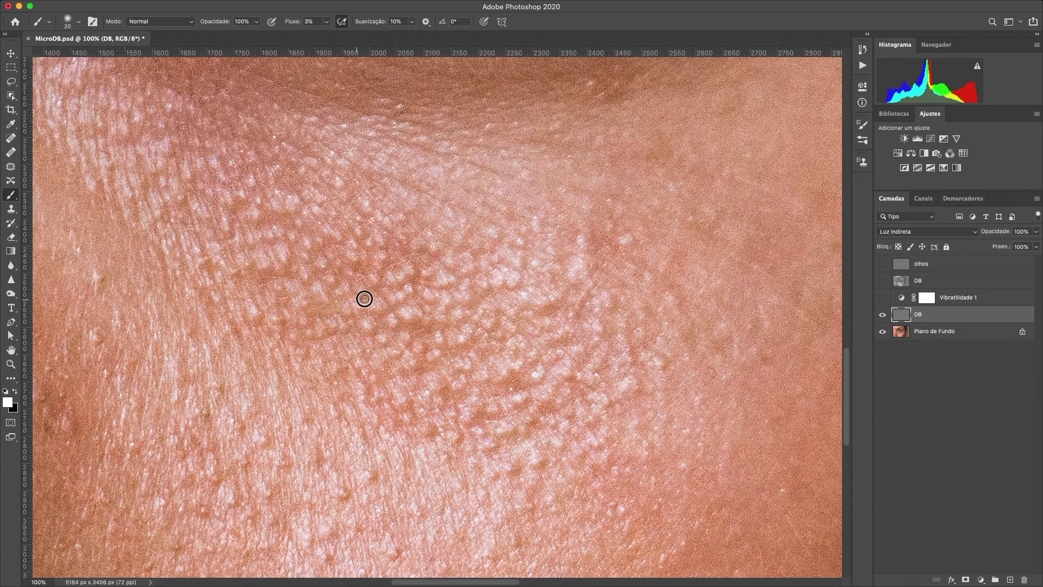
pyautogui.moveTo(384, 297); pyautogui.dragTo(386, 304)
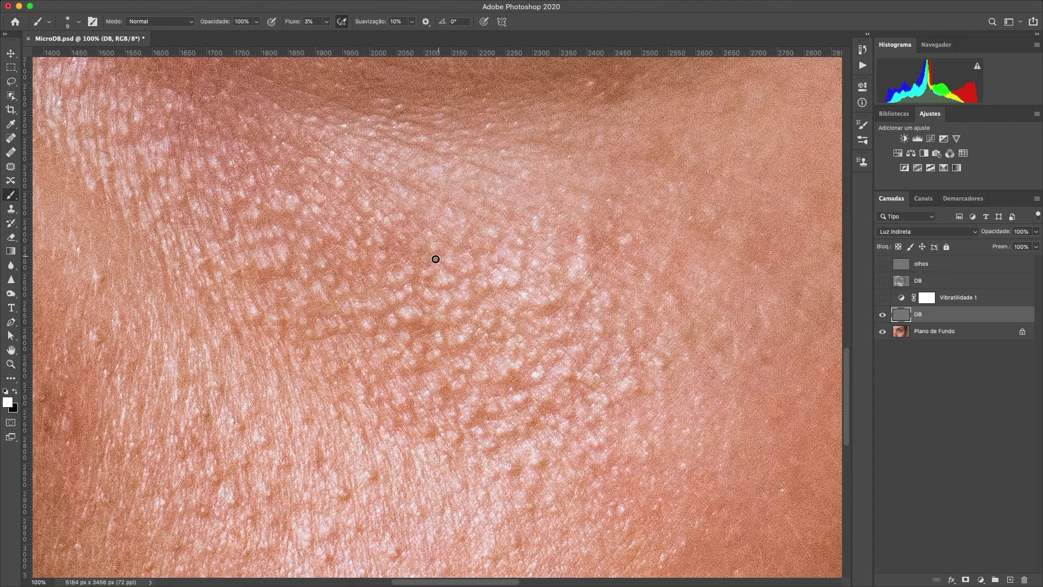
# - Toggle the DB layer's visibility to compare the cheek skin before and after the retouch
pyautogui.press('super+minus')
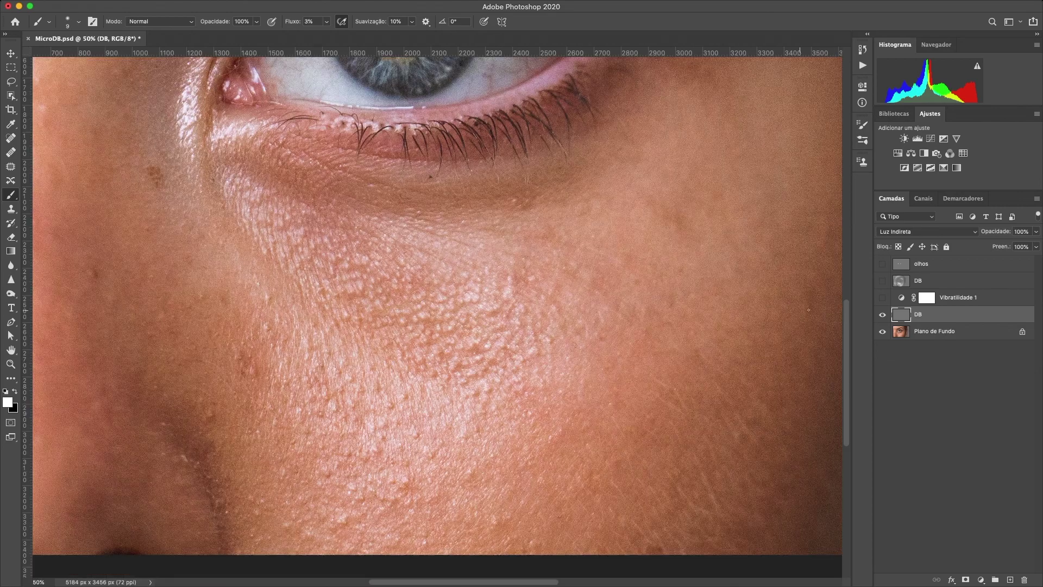
pyautogui.click(882, 314)
pyautogui.click(880, 315)
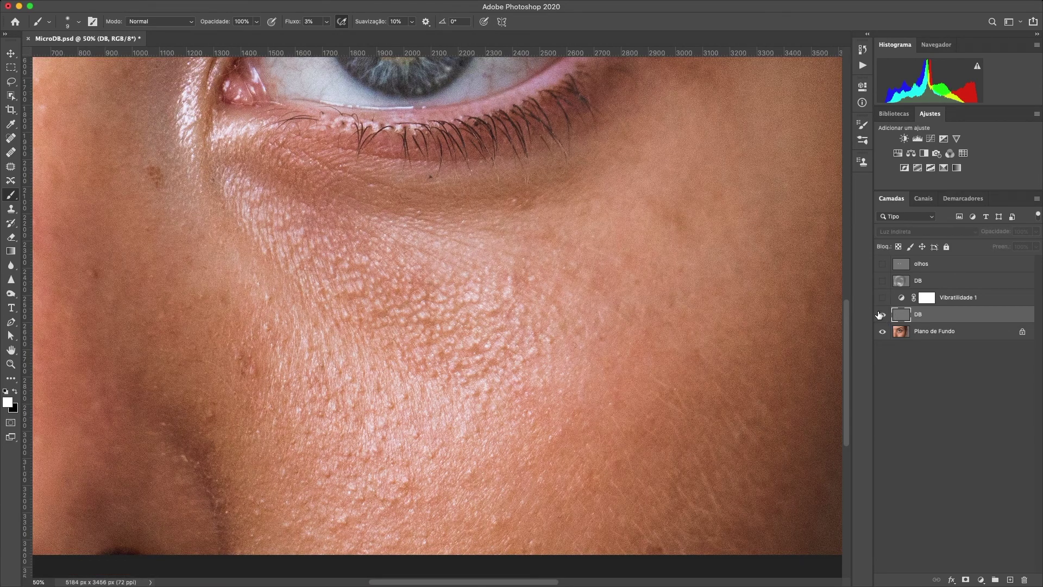
pyautogui.click(880, 316)
pyautogui.click(880, 318)
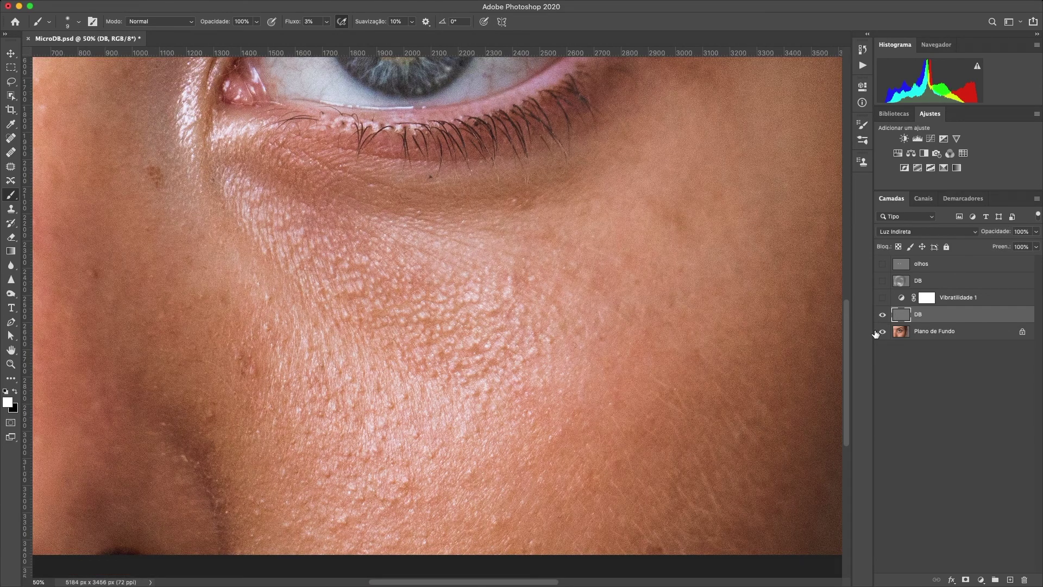
# - Delete the DB layer directly above Plano de Fundo
pyautogui.press('super+minus')
pyautogui.press('super+minus')
pyautogui.press('super+minus')
pyautogui.press('Delete')
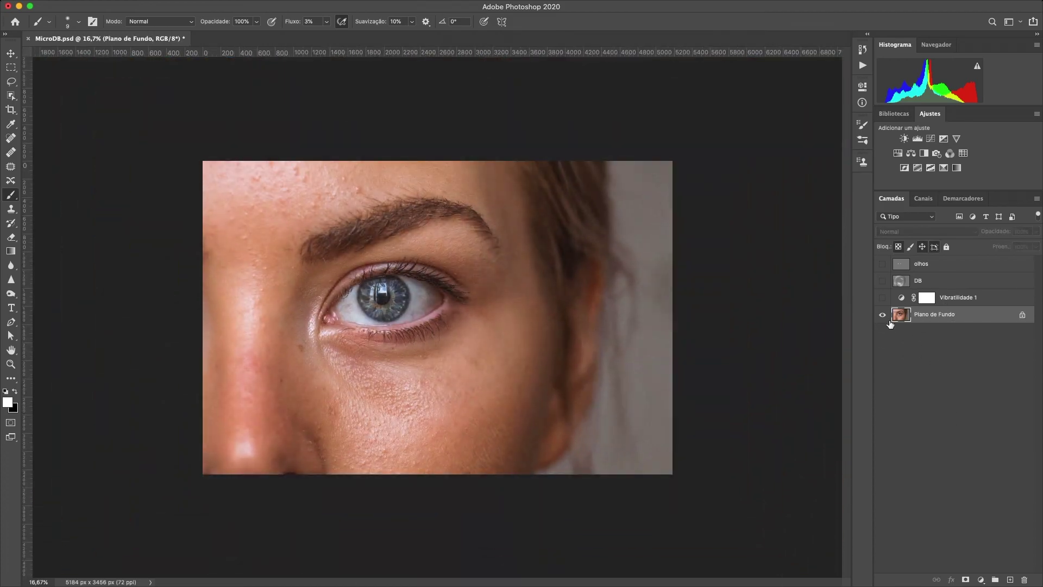
# - Add a Vibratilidade adjustment layer above Plano de Fundo and lower its Vibratilidade and Saturação to the minimum
pyautogui.click(981, 579)
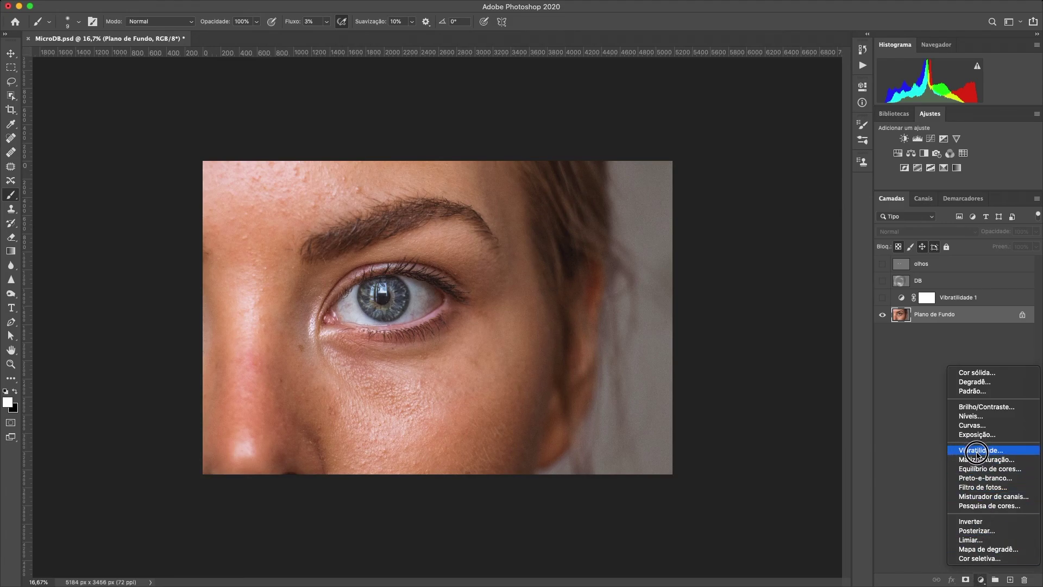
pyautogui.click(977, 476)
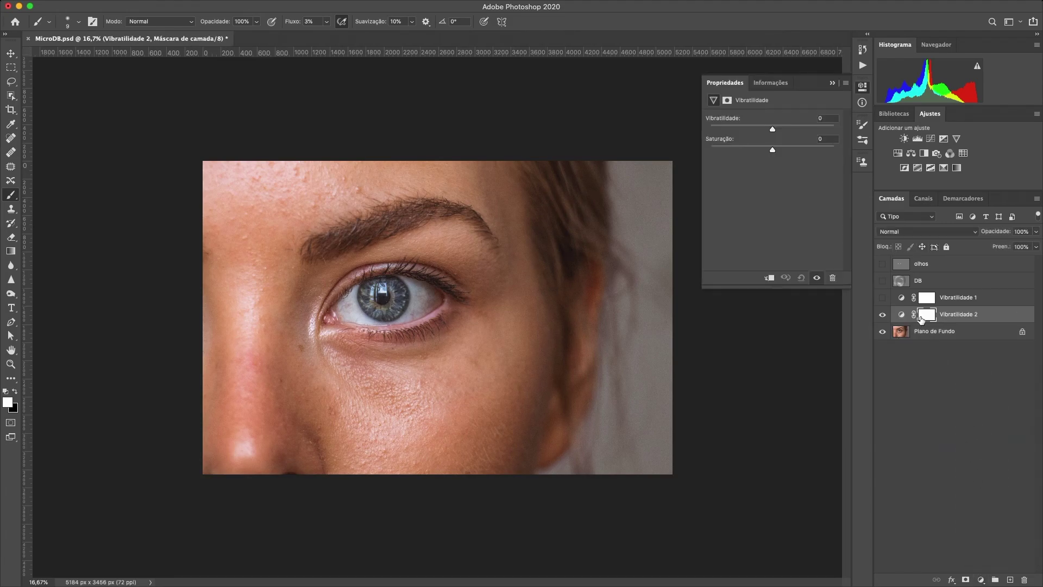
pyautogui.moveTo(773, 130); pyautogui.dragTo(663, 133)
pyautogui.moveTo(772, 149); pyautogui.dragTo(668, 146)
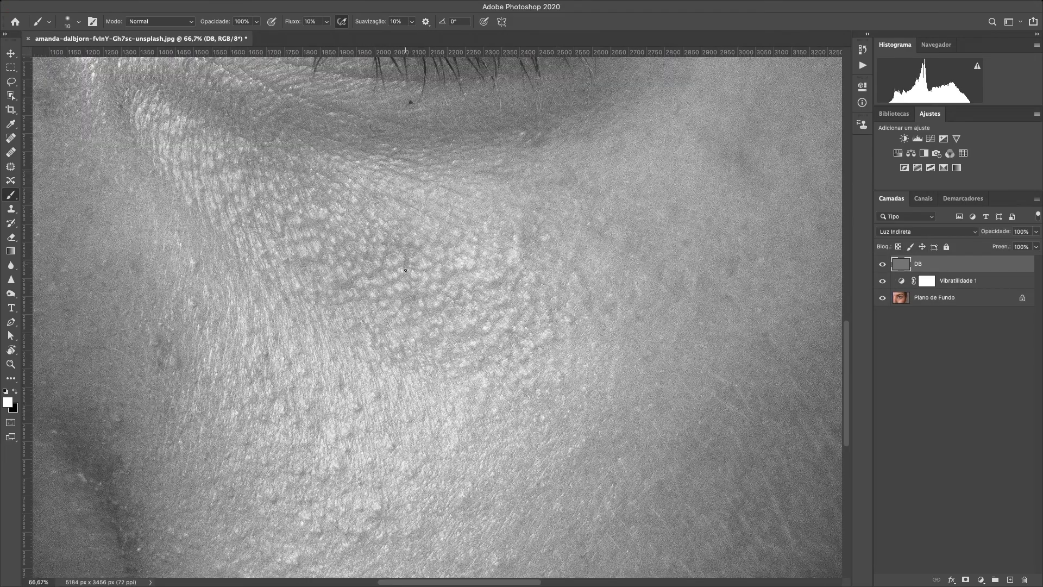
# - Dodge the dark spots of the cheek below the eye in greyscale with white on the DB layer, enlarging the brush to 20 px
pyautogui.moveTo(406, 270); pyautogui.dragTo(408, 256)
pyautogui.moveTo(492, 286); pyautogui.dragTo(504, 279)
pyautogui.moveTo(507, 335); pyautogui.dragTo(521, 331)
pyautogui.moveTo(533, 385); pyautogui.dragTo(534, 394)
pyautogui.press(']')
pyautogui.moveTo(335, 288); pyautogui.dragTo(347, 283)
pyautogui.moveTo(322, 535); pyautogui.dragTo(501, 425)
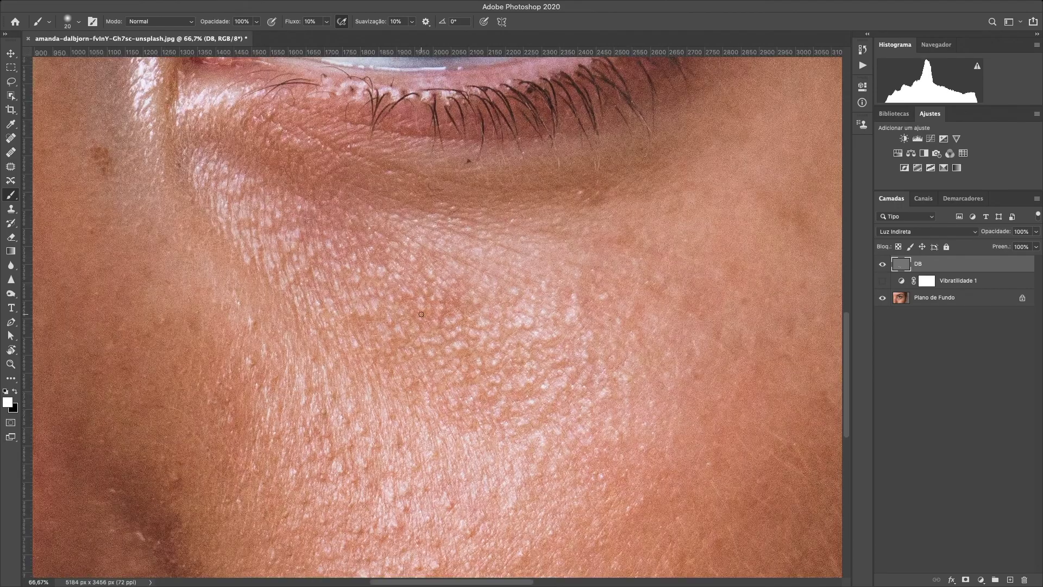
# - Dodge the cheek and the forehead skin above the eyebrow with white on the DB layer while viewing the portrait in colour
pyautogui.moveTo(443, 304); pyautogui.dragTo(468, 375)
pyautogui.moveTo(554, 402); pyautogui.dragTo(559, 364)
pyautogui.moveTo(424, 293); pyautogui.dragTo(358, 318)
pyautogui.moveTo(296, 315); pyautogui.dragTo(310, 391)
pyautogui.moveTo(274, 217); pyautogui.dragTo(275, 277)
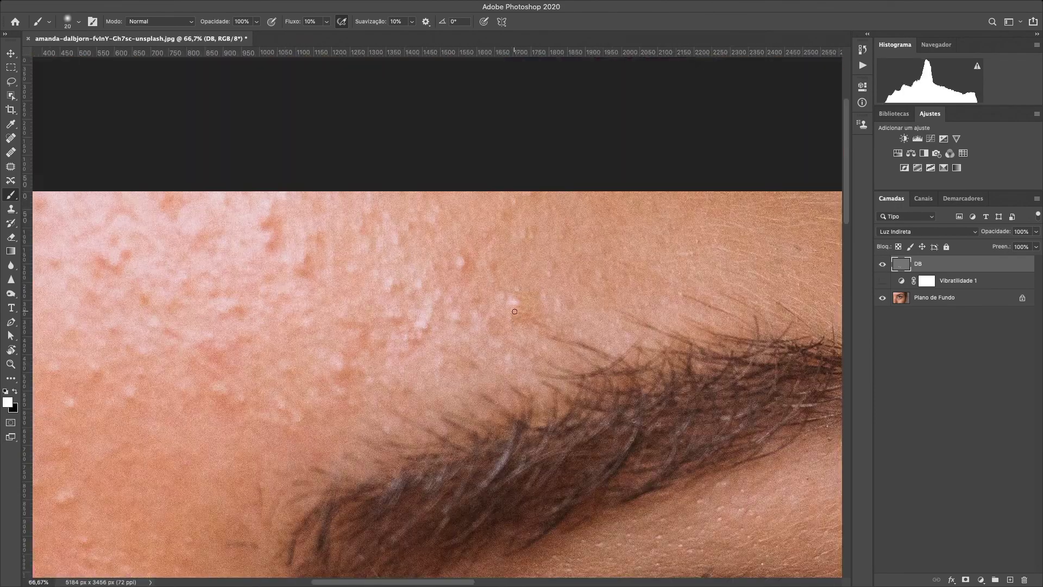
pyautogui.moveTo(529, 318)
pyautogui.mouseDown()
pyautogui.moveTo(514, 302)
pyautogui.moveTo(535, 309)
pyautogui.mouseUp()
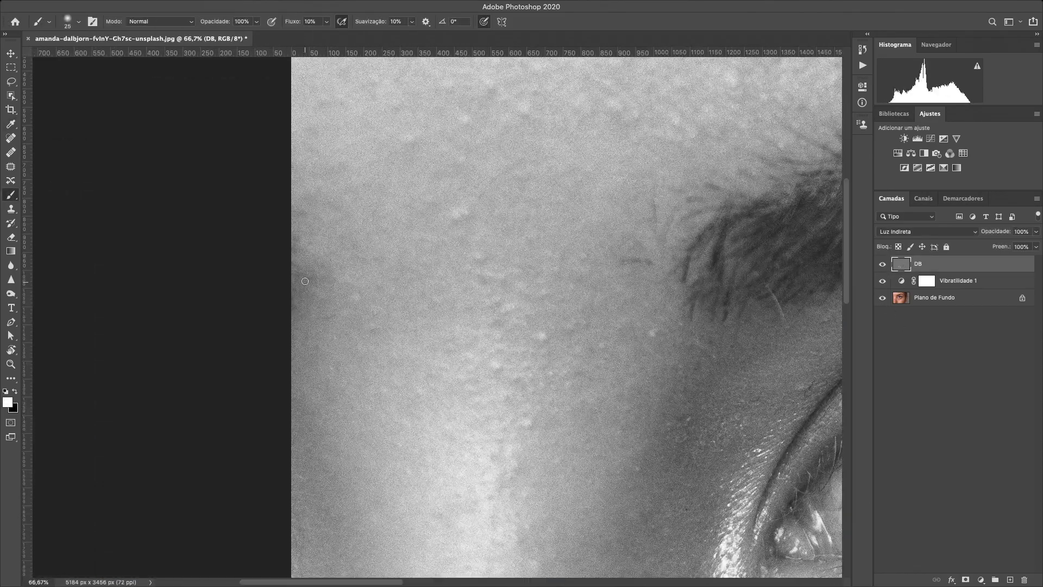
pyautogui.press('F5')
pyautogui.press('F5')
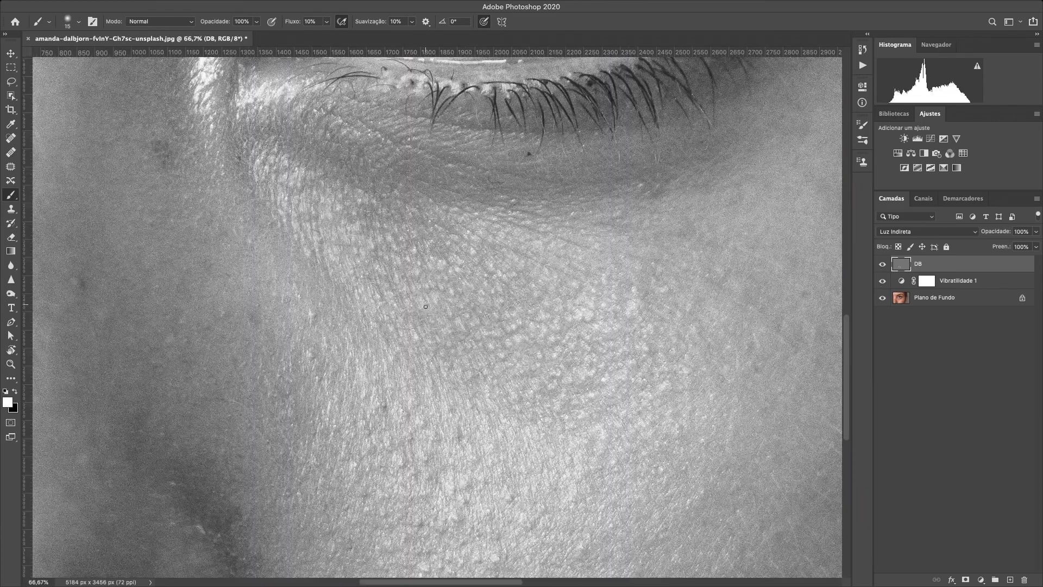
# - Dodge the dark texture of the cheek below the eye in greyscale with a 10 px white brush on the DB layer
pyautogui.press('[')
pyautogui.press('[')
pyautogui.press('[')
pyautogui.moveTo(375, 250)
pyautogui.mouseDown()
pyautogui.moveTo(445, 261)
pyautogui.moveTo(523, 324)
pyautogui.mouseUp()
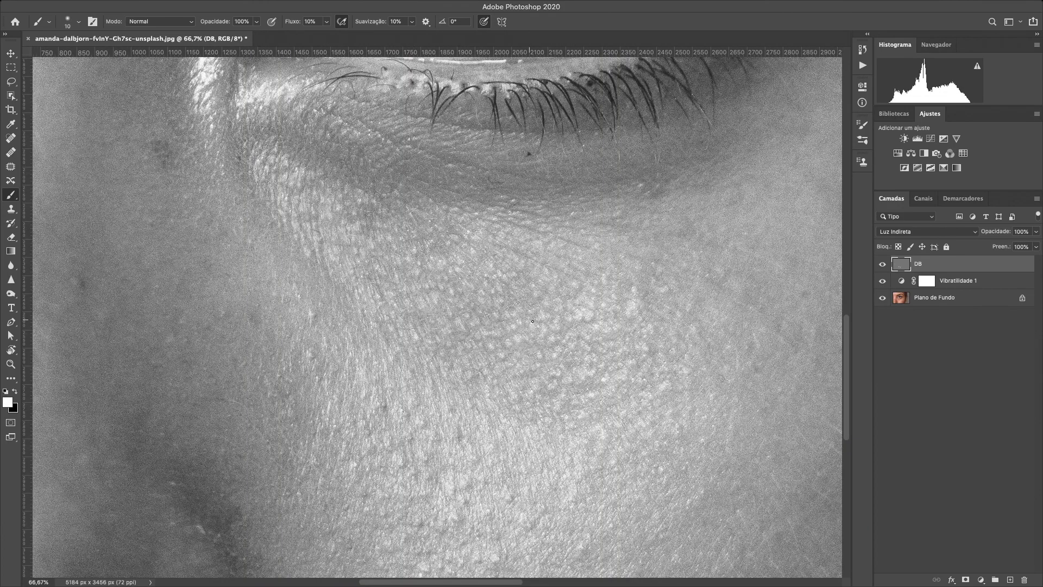
pyautogui.moveTo(373, 340)
pyautogui.mouseDown()
pyautogui.moveTo(369, 392)
pyautogui.moveTo(415, 440)
pyautogui.mouseUp()
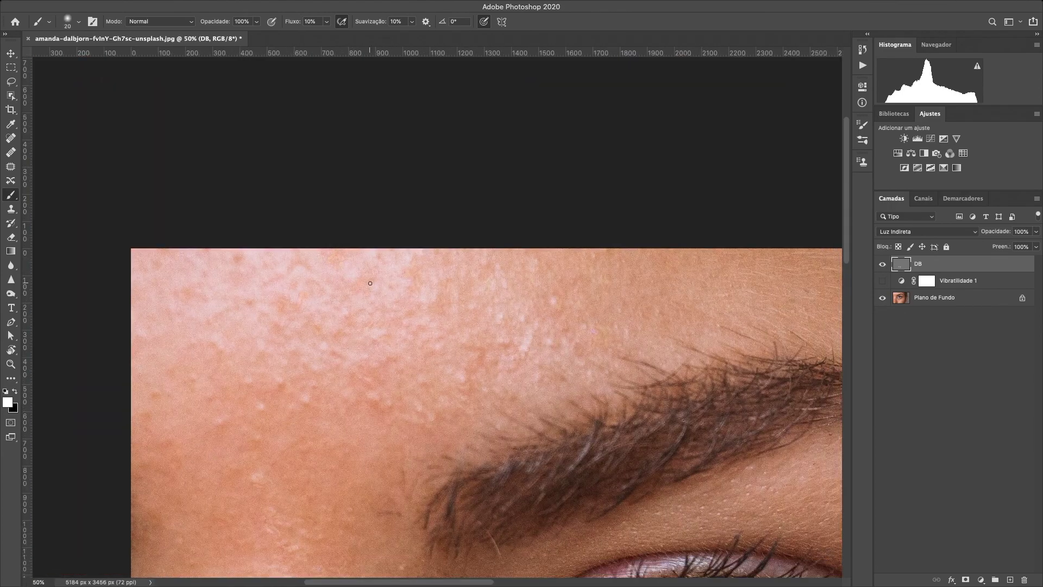
# - Brighten the cheek broadly with white on the DB layer at 3% flow, enlarging the brush to 900 px
pyautogui.press('x')
pyautogui.press('x')
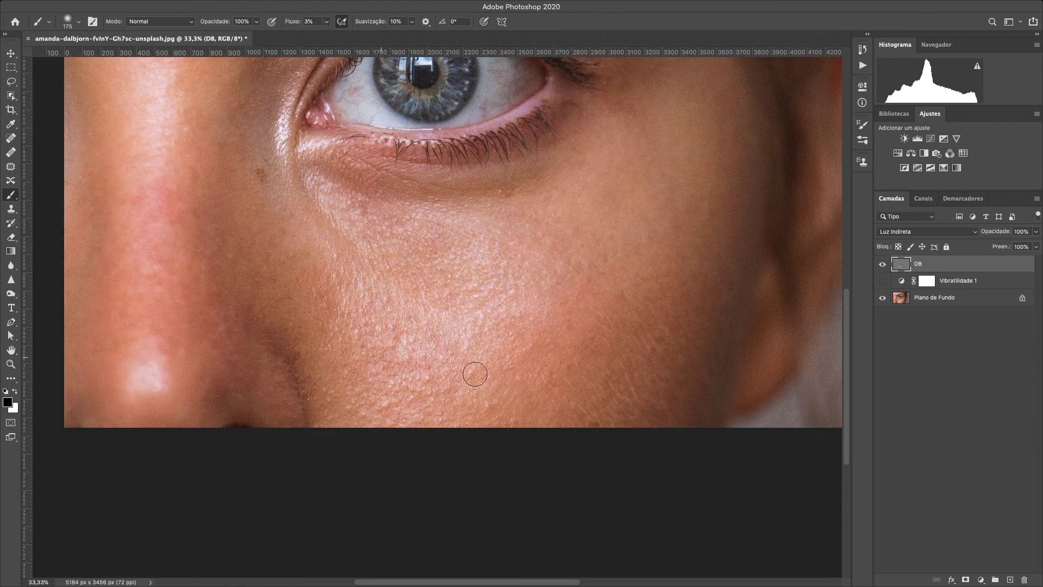
pyautogui.press('super+minus')
pyautogui.press('super+minus')
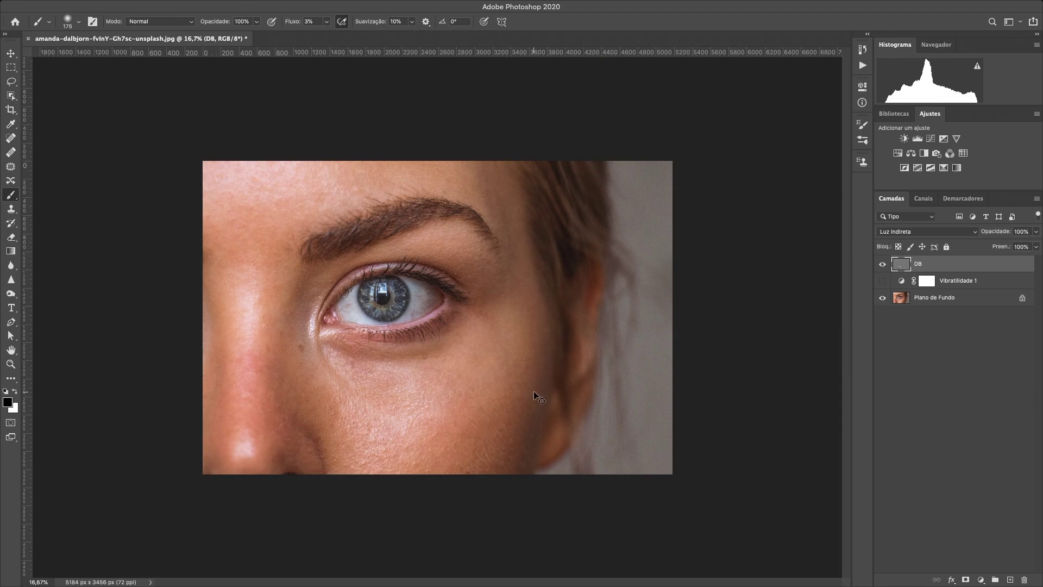
pyautogui.press('x')
pyautogui.press(']')
pyautogui.press(']')
pyautogui.press(']')
pyautogui.press(']')
pyautogui.press(']')
pyautogui.press(']')
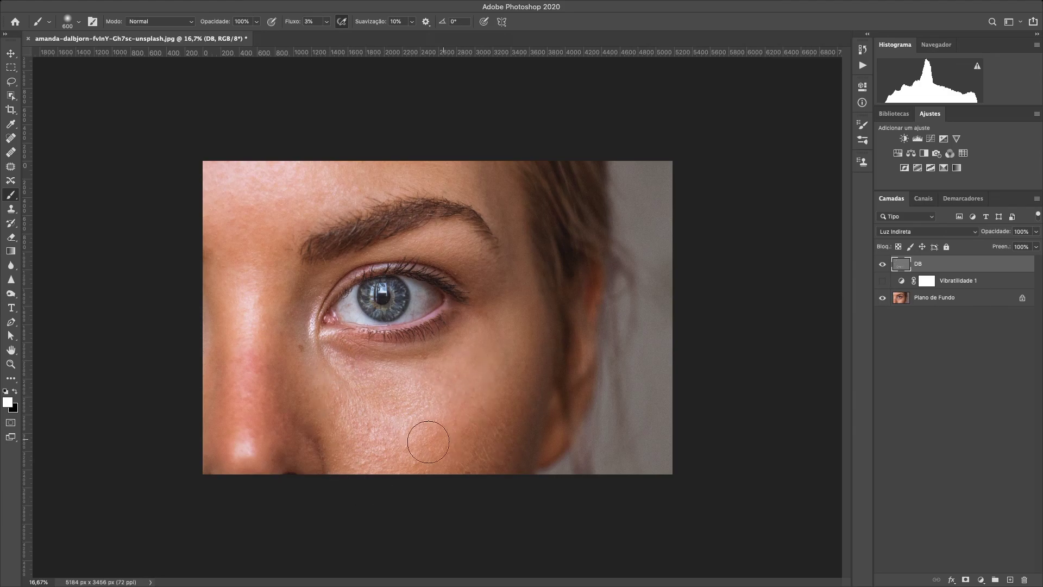
pyautogui.press(']')
pyautogui.press(']')
pyautogui.press(']')
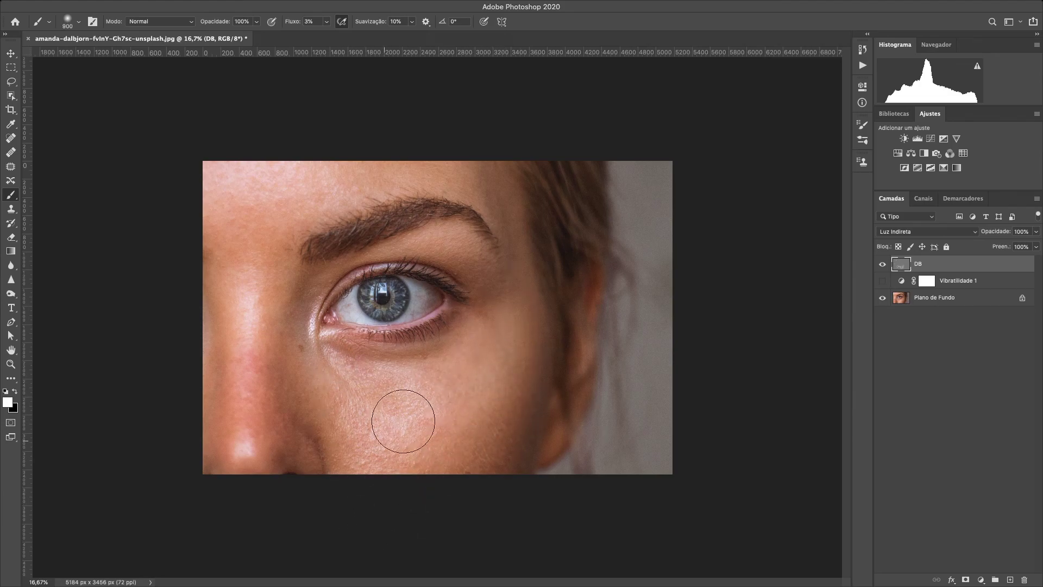
# - Burn the forehead edge and the outer side of the face with black on the DB layer, enlarging the brush to 1100 px
pyautogui.press('x')
pyautogui.press('[')
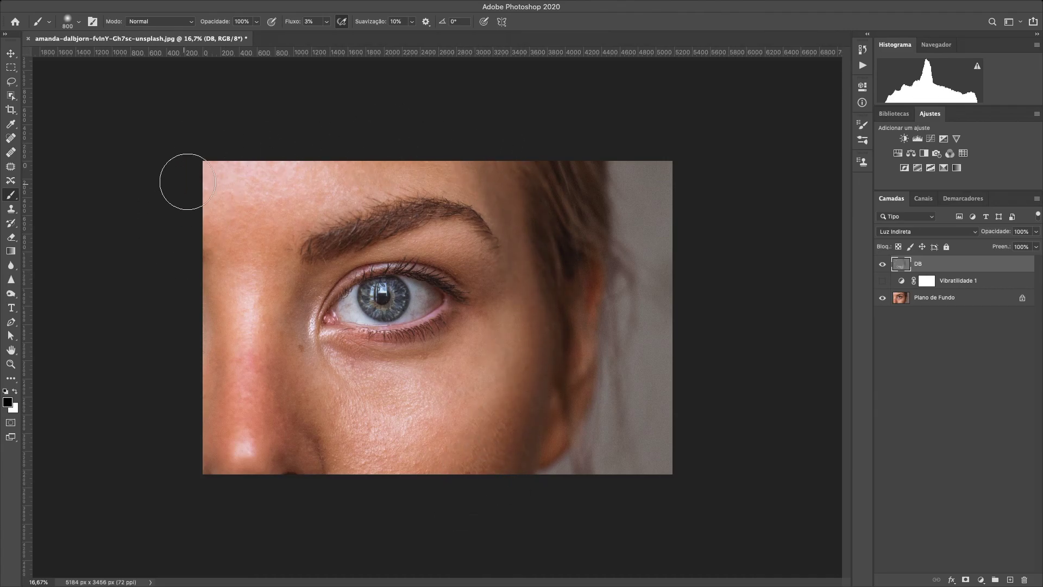
pyautogui.press('x')
pyautogui.press(']')
pyautogui.press(']')
pyautogui.press(']')
pyautogui.press('x')
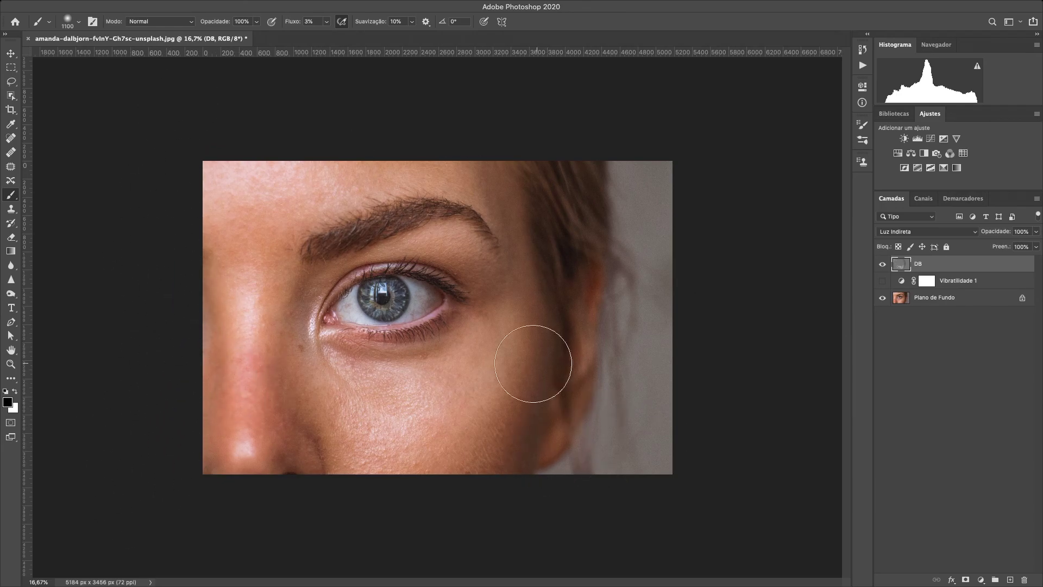
# - Dodge the brow bone below the eyebrow with a 500 px white brush, and burn nearby shadows with a smaller black brush
pyautogui.press('[')
pyautogui.press('[')
pyautogui.press('[')
pyautogui.press('[')
pyautogui.press('[')
pyautogui.press('[')
pyautogui.press('x')
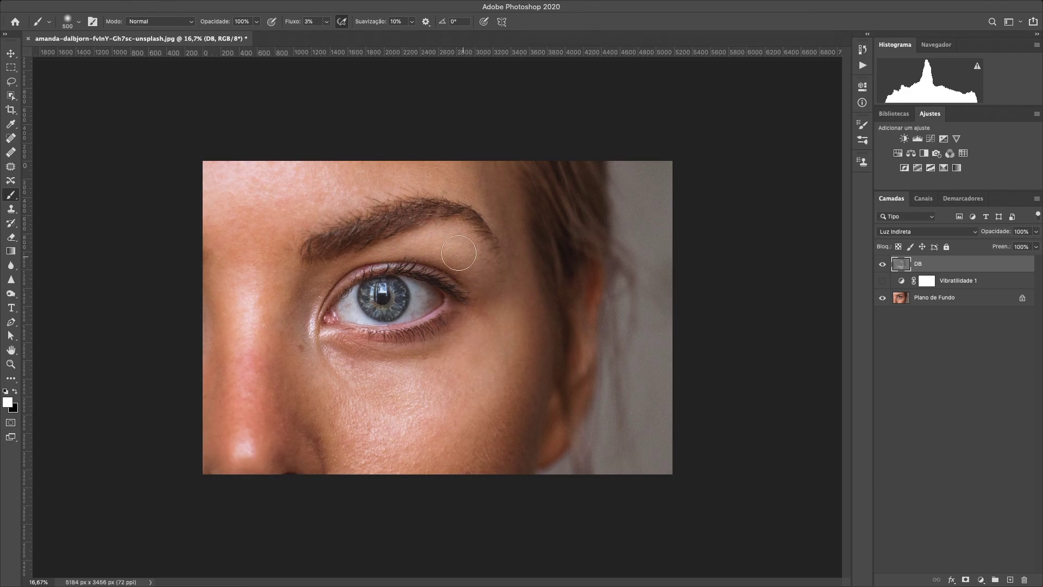
pyautogui.press('x')
pyautogui.press('[')
pyautogui.press('[')
pyautogui.press('[')
pyautogui.press('[')
pyautogui.press('[')
# - Compare the portrait with the DB layer hidden and shown
pyautogui.click(884, 265)
pyautogui.click(883, 265)
pyautogui.click(882, 266)
pyautogui.click(882, 266)
pyautogui.click(881, 265)
pyautogui.click(881, 266)
pyautogui.click(883, 266)
pyautogui.click(882, 265)
pyautogui.click(883, 265)
pyautogui.click(883, 265)
# - Dodge small dark details of the skin below the eye with white on the DB layer, using a 15 px brush
pyautogui.scroll(3, 343, 371)
pyautogui.press('x')
pyautogui.press('[')
pyautogui.press('[')
pyautogui.press('[')
pyautogui.press('[')
pyautogui.press('[')
pyautogui.press('[')
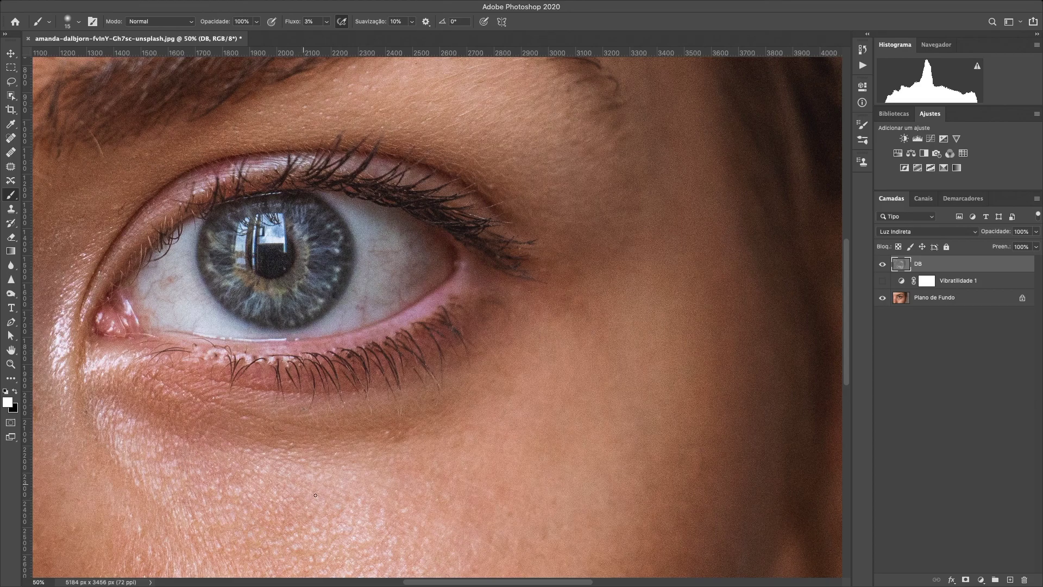
pyautogui.scroll(2, 314, 448)
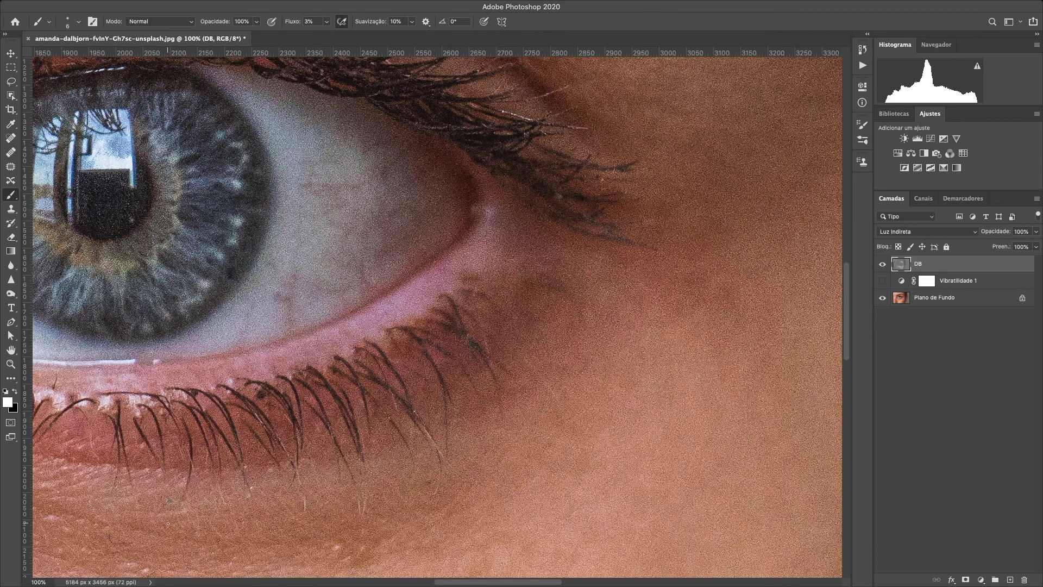
pyautogui.scroll(-5, 167, 522)
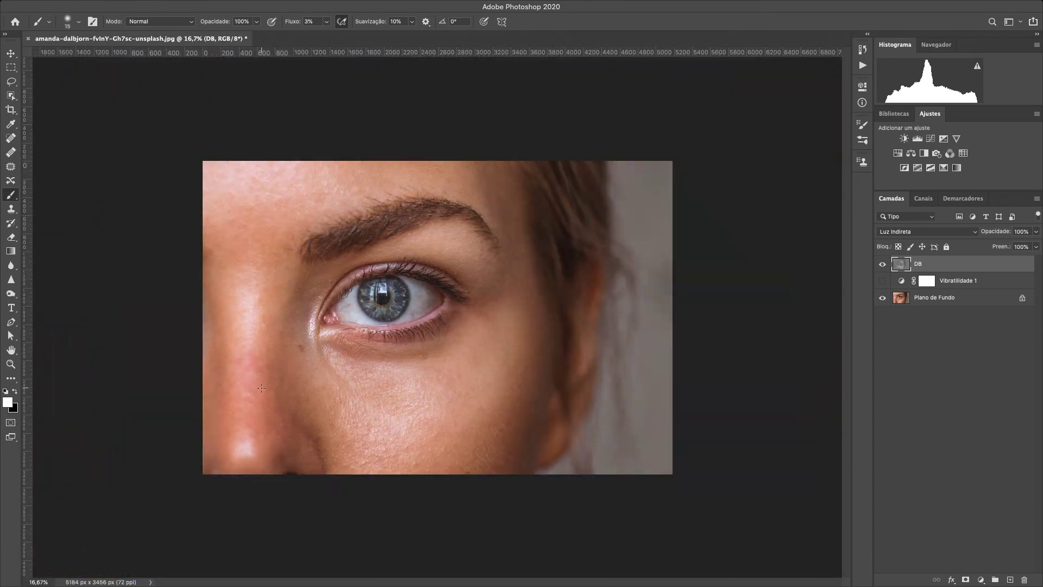
# - Brighten the nose and cheek with an 800 px white brush on the DB layer, and check the portrait without that layer
pyautogui.press(']')
pyautogui.press(']')
pyautogui.press(']')
pyautogui.press(']')
pyautogui.press(']')
pyautogui.press(']')
pyautogui.press(']')
pyautogui.press(']')
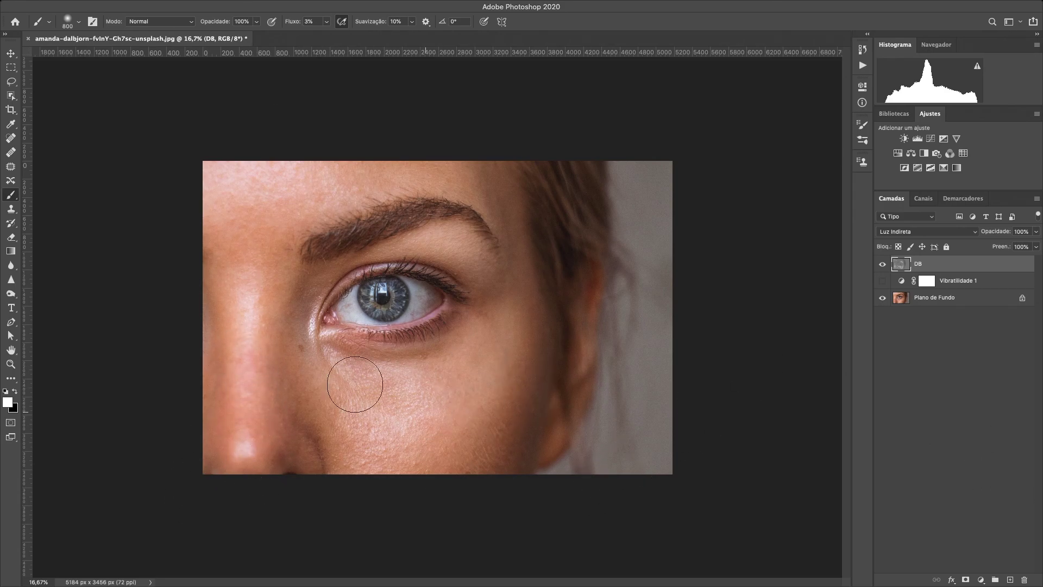
pyautogui.moveTo(390, 401)
pyautogui.mouseDown()
pyautogui.moveTo(330, 399)
pyautogui.moveTo(353, 385)
pyautogui.moveTo(319, 476)
pyautogui.moveTo(347, 381)
pyautogui.moveTo(344, 392)
pyautogui.moveTo(406, 394)
pyautogui.moveTo(351, 388)
pyautogui.moveTo(395, 415)
pyautogui.moveTo(385, 407)
pyautogui.moveTo(400, 461)
pyautogui.moveTo(336, 411)
pyautogui.mouseUp()
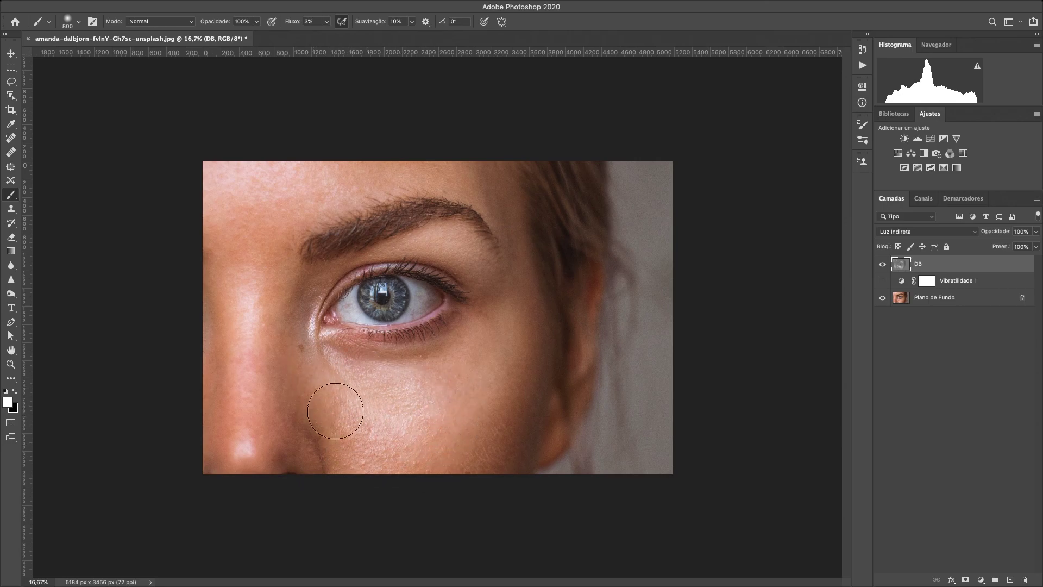
pyautogui.click(886, 264)
pyautogui.click(886, 264)
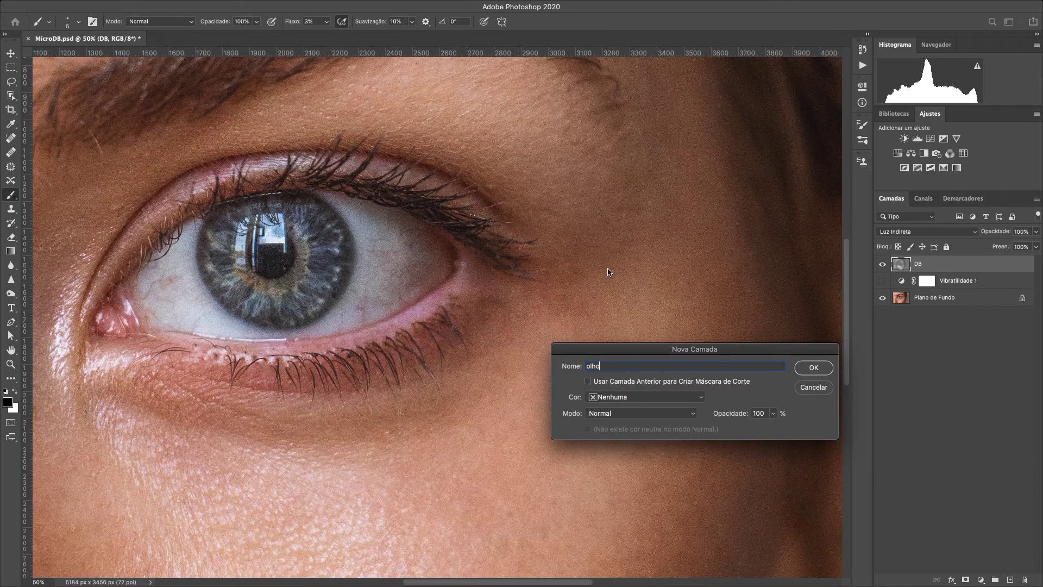
# - Add a new layer named olhos in Luz Indireta mode, filled with its neutral 50% grey
pyautogui.click(641, 408)
pyautogui.click(659, 442)
pyautogui.click(587, 429)
pyautogui.click(813, 367)
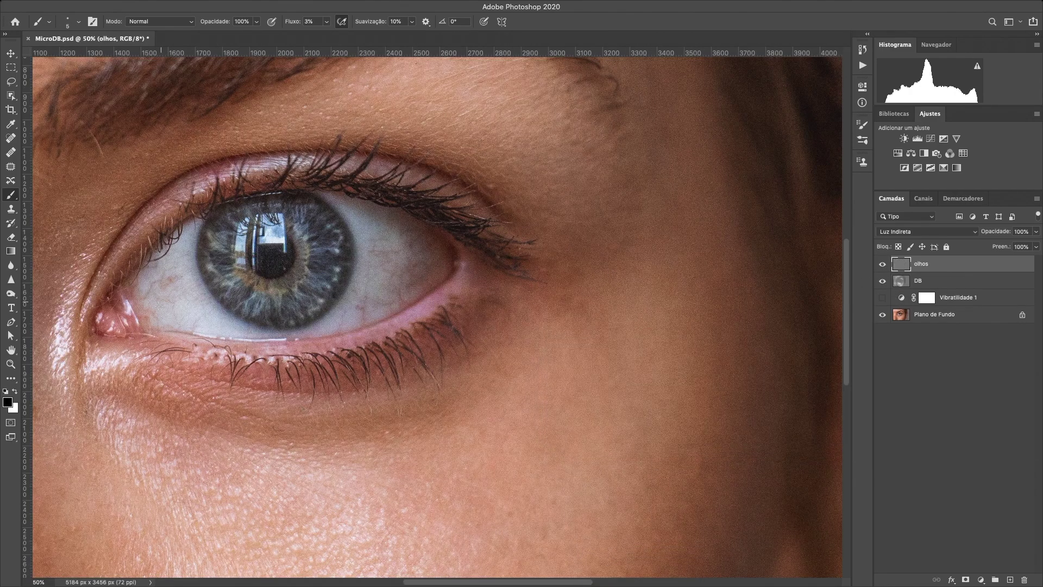
# - Dodge and burn the iris details on the olhos layer with a brush of about 10 px, and check the effect
pyautogui.press('[')
pyautogui.press('[')
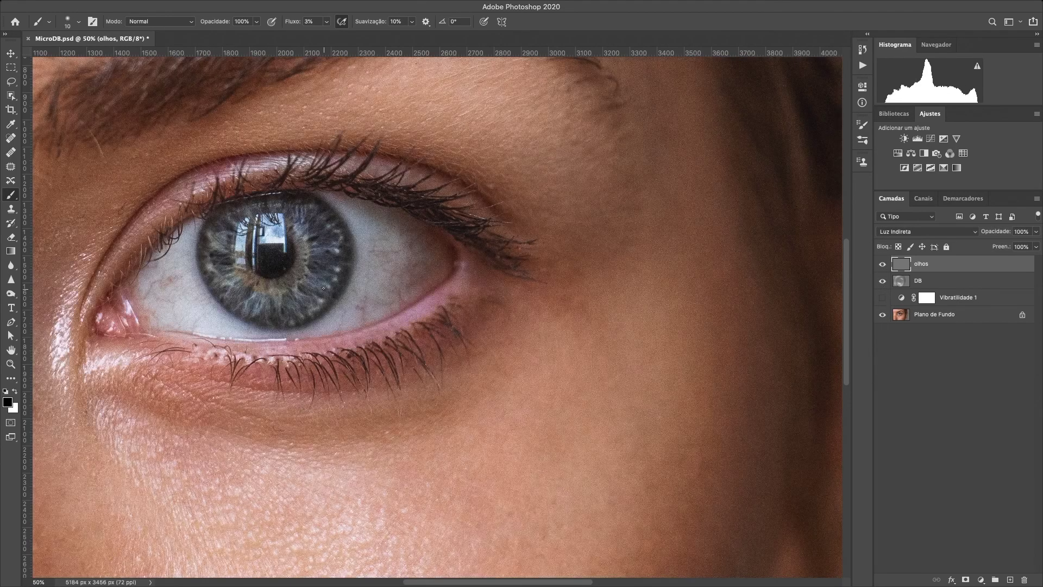
pyautogui.press(']')
pyautogui.press('x')
pyautogui.press('x')
pyautogui.scroll(-4, 379, 359)
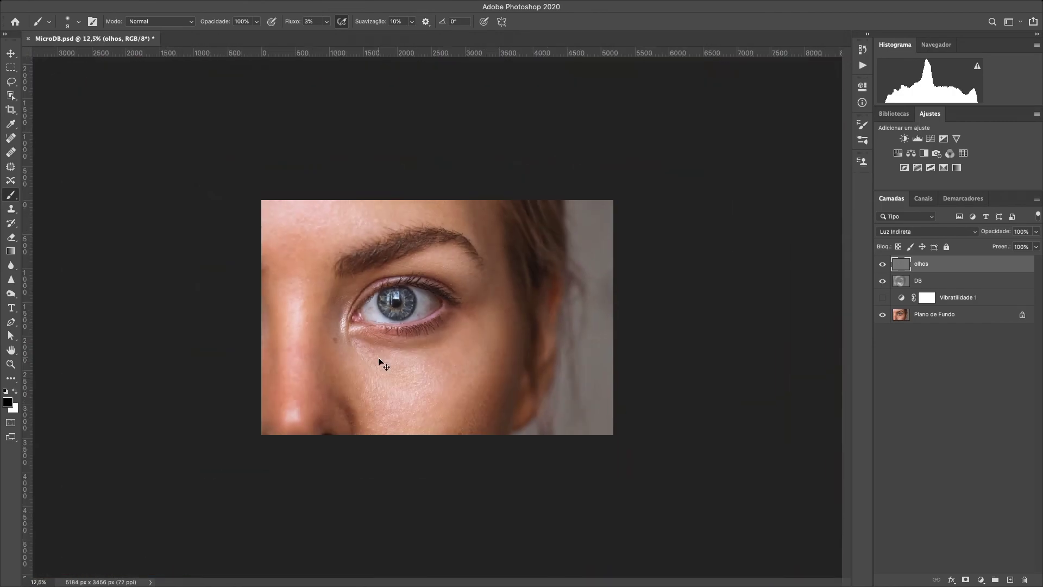
pyautogui.click(882, 265)
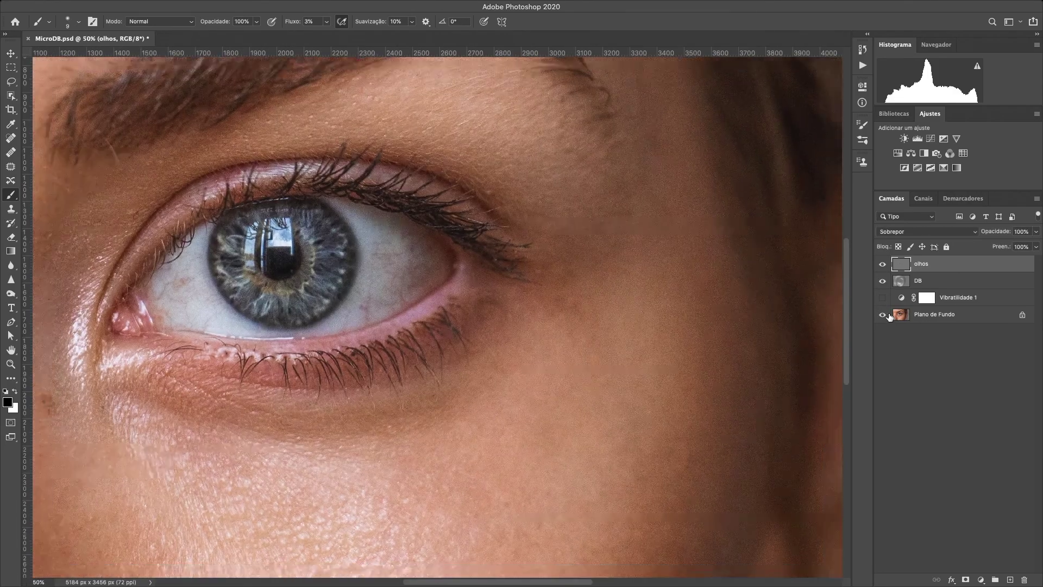
# - Dodge and burn the white of the eye on the olhos layer, starting with a 100 px brush at 3% flow
pyautogui.press('x')
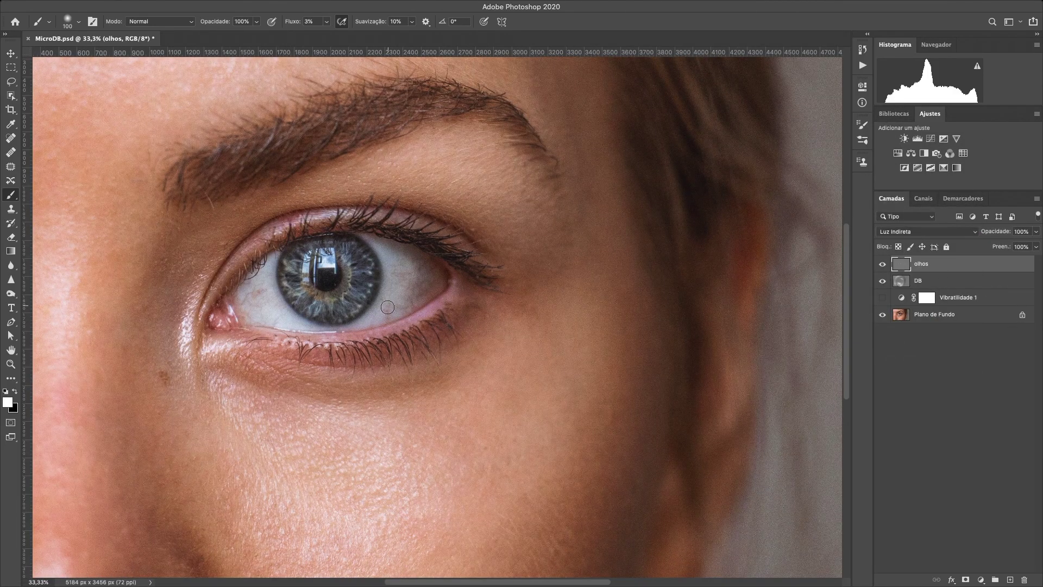
pyautogui.press('[')
pyautogui.press('[')
pyautogui.press(']')
pyautogui.press(']')
pyautogui.press(']')
pyautogui.press(']')
pyautogui.press(']')
pyautogui.press('x')
pyautogui.moveTo(422, 284); pyautogui.dragTo(418, 299)
pyautogui.press('x')
pyautogui.scroll(-3, 389, 310)
pyautogui.scroll(5, 346, 324)
# - Dodge the fine veins in the white of the eye with white on the olhos layer, reducing the brush to 10 px
pyautogui.press('x')
pyautogui.press('[')
pyautogui.press('[')
pyautogui.press('[')
pyautogui.press('[')
pyautogui.press('[')
pyautogui.press('[')
pyautogui.press('[')
pyautogui.press('[')
pyautogui.press('[')
pyautogui.press('[')
pyautogui.press('[')
pyautogui.press('[')
pyautogui.press('[')
pyautogui.press('[')
pyautogui.press('[')
pyautogui.press('[')
pyautogui.press('x')
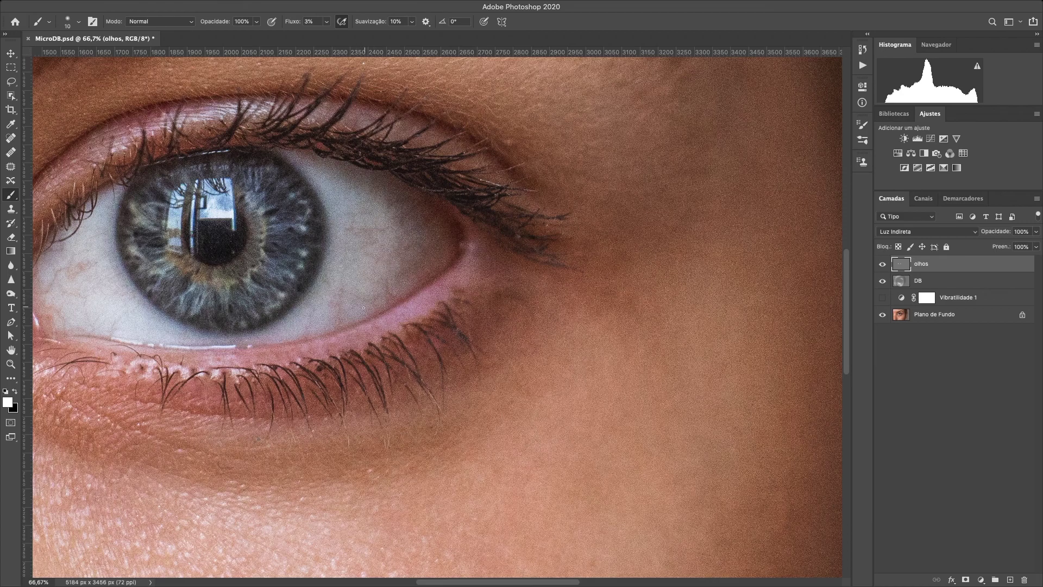
# - Show Vibratilidade 1, add a Brilho/Contraste adjustment layer above it with strongly raised contrast, and reselect the olhos layer
pyautogui.click(883, 297)
pyautogui.click(957, 299)
pyautogui.click(981, 580)
pyautogui.click(985, 416)
pyautogui.moveTo(774, 169); pyautogui.dragTo(808, 172)
pyautogui.moveTo(772, 149); pyautogui.dragTo(792, 171)
pyautogui.click(724, 183)
pyautogui.moveTo(772, 149); pyautogui.dragTo(768, 150)
pyautogui.click(924, 264)
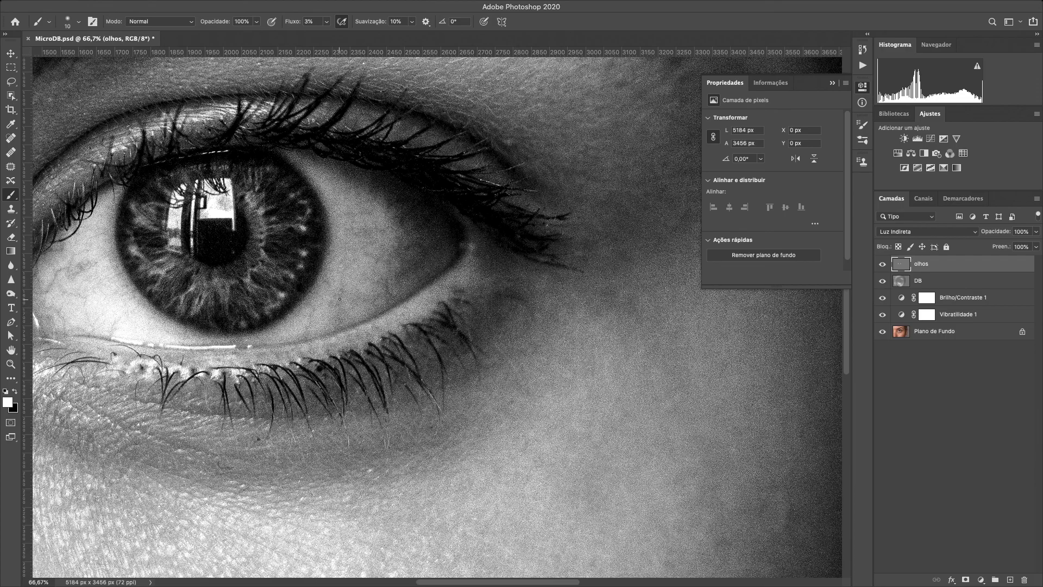
# - Dodge the veins in the white of the eye in high-contrast greyscale with a 7 px white brush on the olhos layer
pyautogui.moveTo(104, 350); pyautogui.dragTo(347, 371)
pyautogui.press('super+plus')
pyautogui.press('super+plus')
pyautogui.press('super+minus')
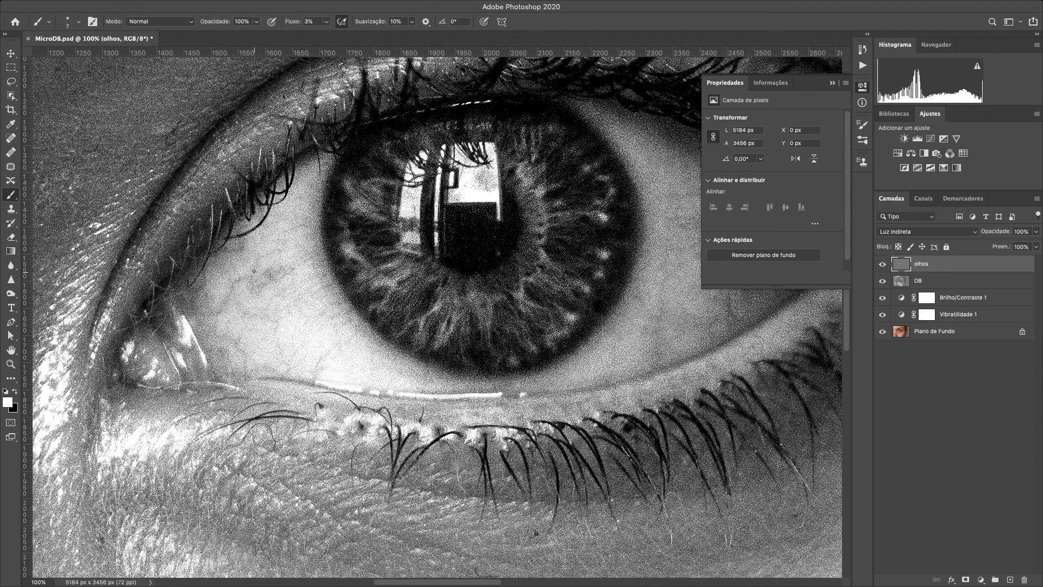
pyautogui.press('super+minus')
pyautogui.press('super+minus')
pyautogui.moveTo(289, 396); pyautogui.dragTo(388, 344)
pyautogui.press('super+plus')
pyautogui.press('super+plus')
pyautogui.press('super+plus')
pyautogui.press('super+minus')
pyautogui.press('super+minus')
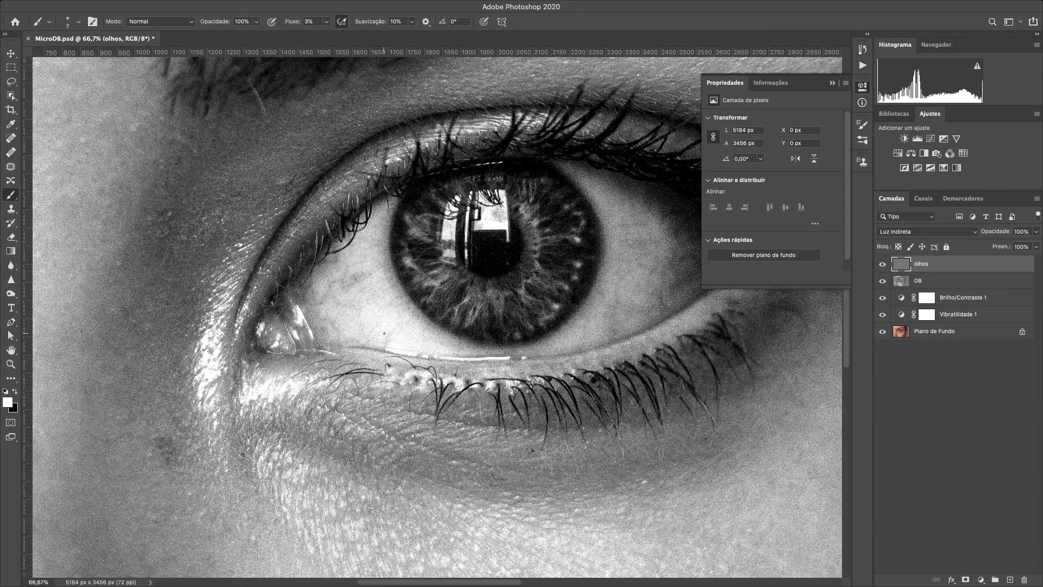
pyautogui.click(862, 87)
# - Show Plano de Fundo again and compare the portrait with the DB and olhos layers hidden and shown
pyautogui.press('super+minus')
pyautogui.press('super+minus')
pyautogui.press('super+minus')
pyautogui.press('super+minus')
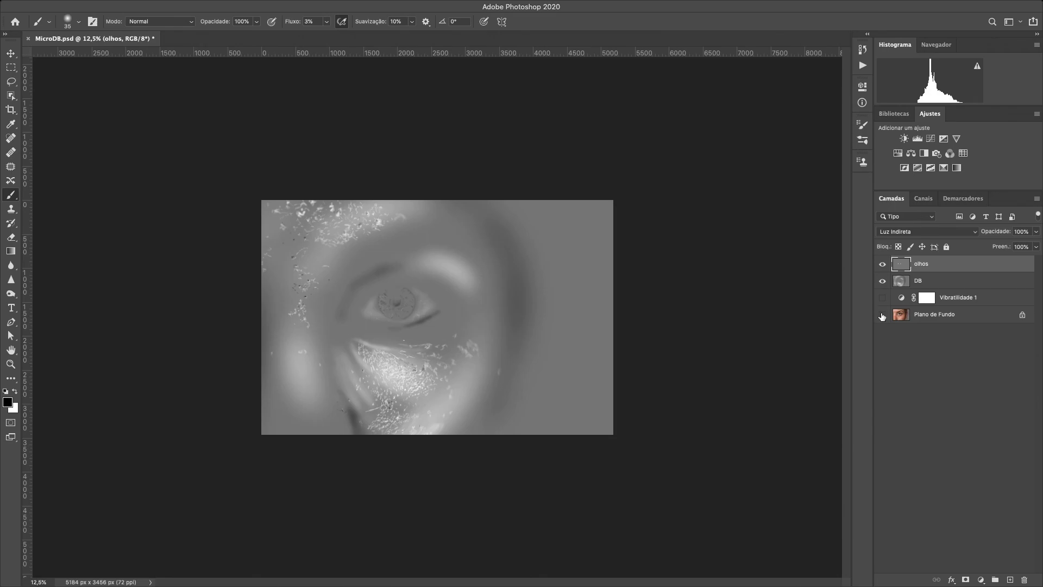
pyautogui.keyDown('alt'); pyautogui.click(882, 314); pyautogui.keyUp('alt')
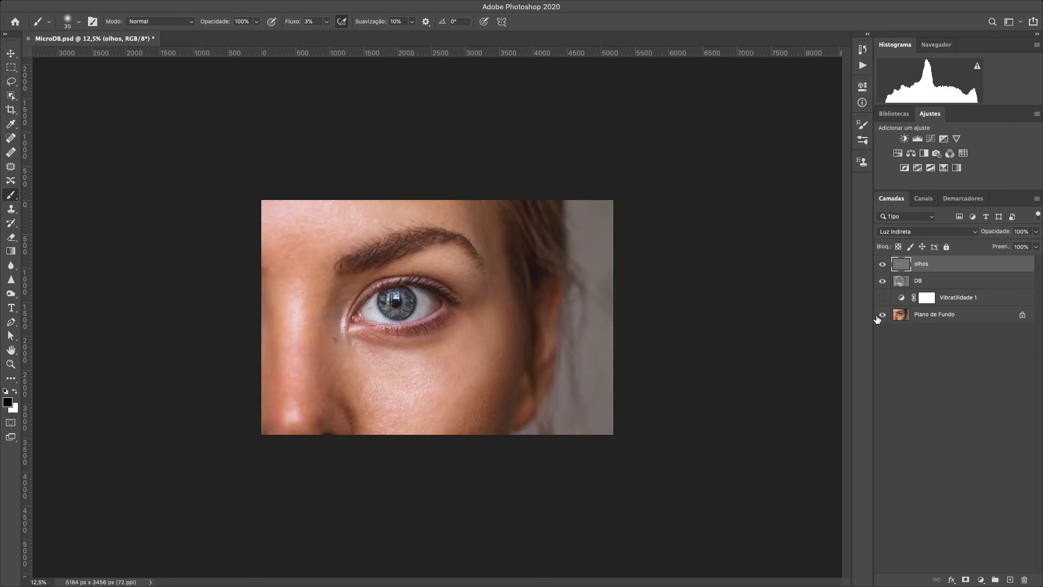
pyautogui.click(882, 281)
pyautogui.click(882, 281)
pyautogui.moveTo(882, 264); pyautogui.dragTo(882, 281)
pyautogui.press('super+plus')
pyautogui.press('super+plus')
pyautogui.press('super+minus')
pyautogui.press('super+plus')
pyautogui.press('super+minus')
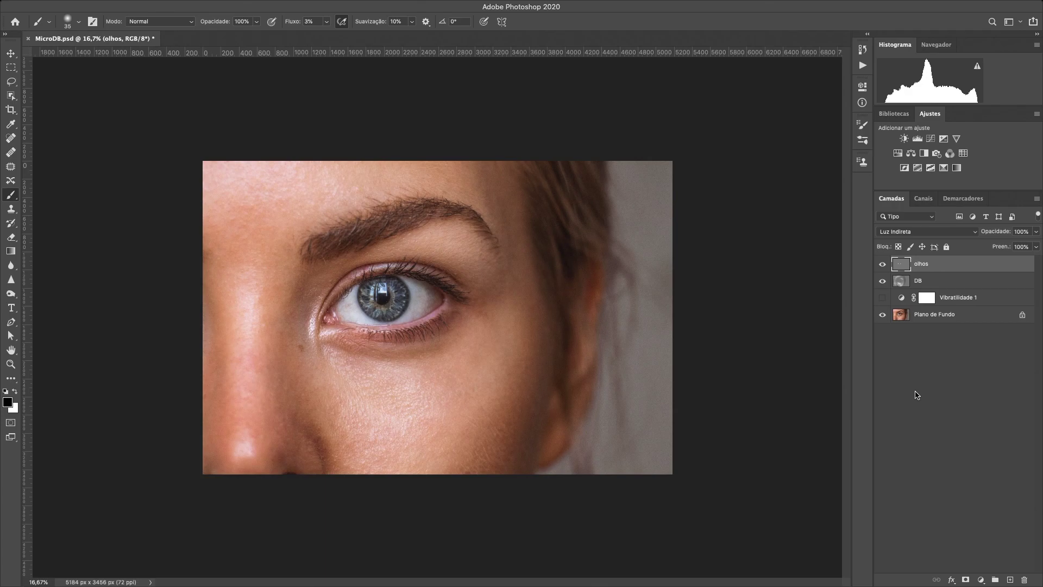
# - Save the MicroDB.psd document
pyautogui.press('super+s')
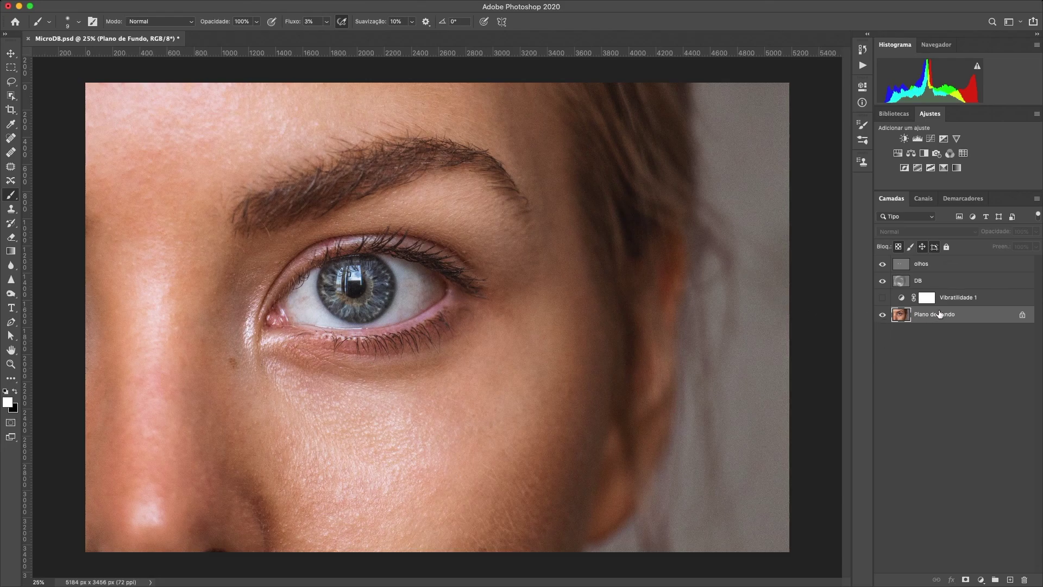
# - Check the portrait before and after the skin retouching by hiding and reshowing the DB layer
pyautogui.click(883, 281)
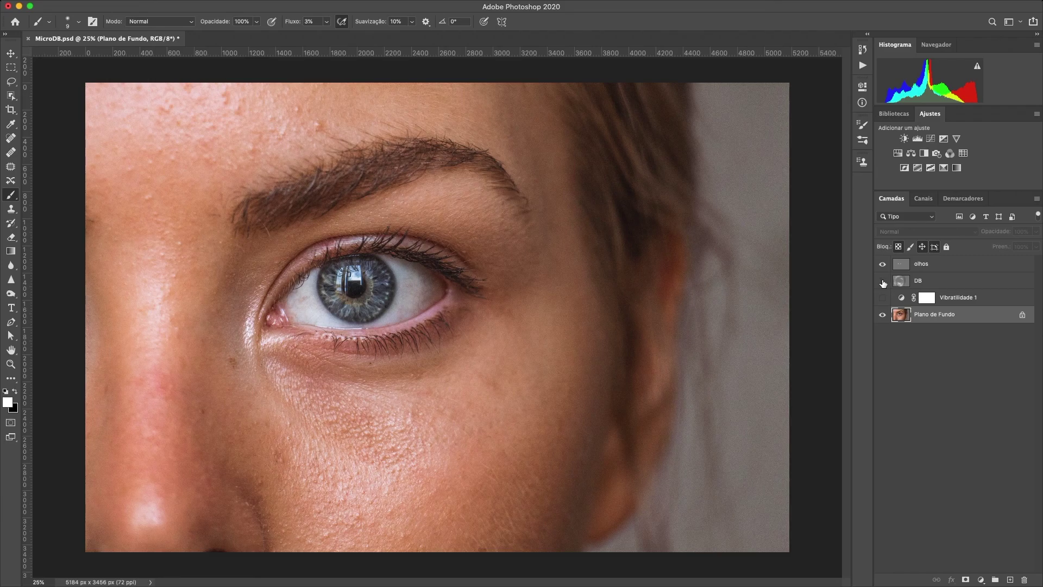
pyautogui.click(883, 282)
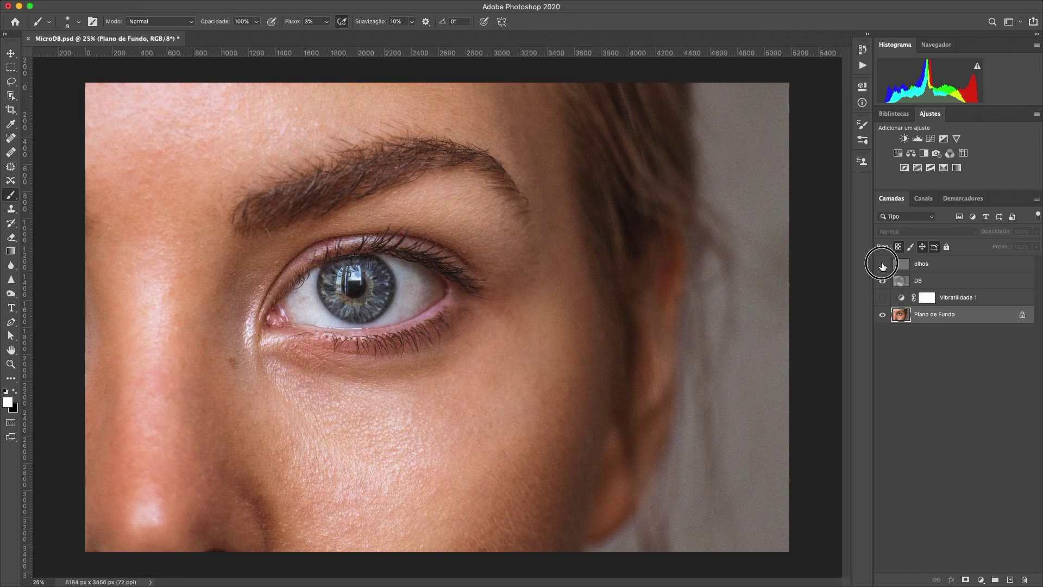
# - Check the eye before and after its retouching by repeatedly hiding and reshowing the olhos layer
pyautogui.click(882, 264)
pyautogui.click(883, 265)
pyautogui.click(882, 264)
pyautogui.click(881, 264)
pyautogui.click(881, 264)
pyautogui.click(882, 264)
# - Compare the skin with and without the dodge and burn by hiding and reshowing the DB layer twice
pyautogui.click(882, 281)
pyautogui.click(883, 282)
pyautogui.click(882, 281)
pyautogui.click(883, 282)
pyautogui.press('super+minus')
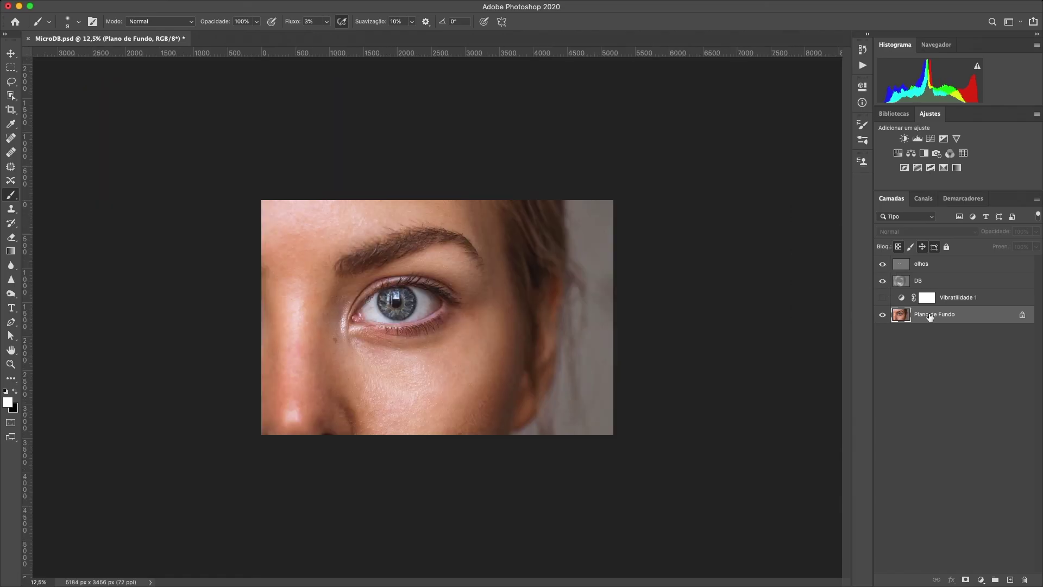